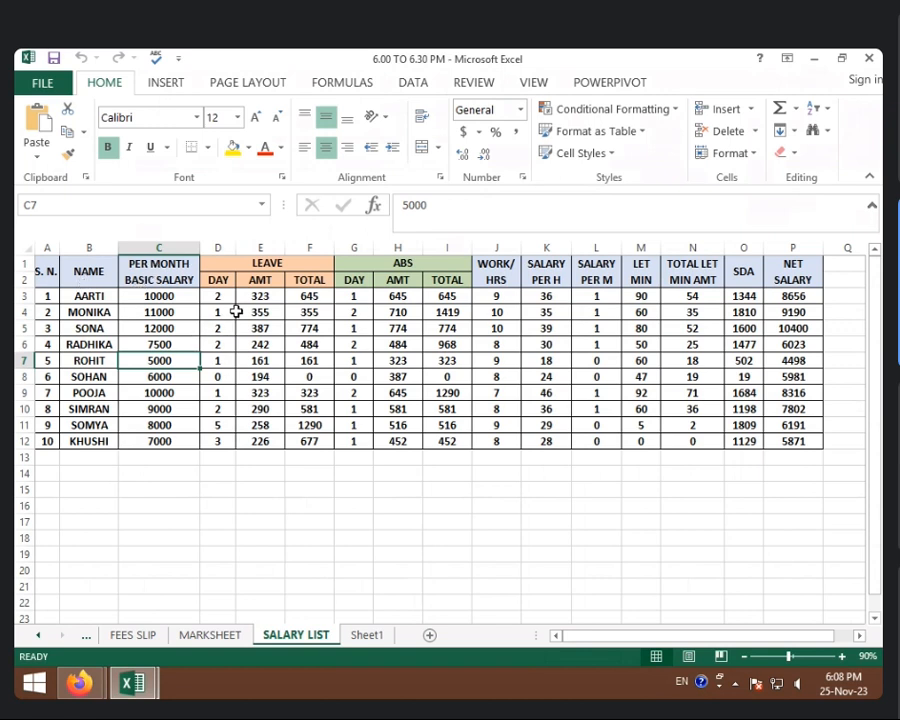
left_click_drag(224, 298, 432, 446)
key("Delete")
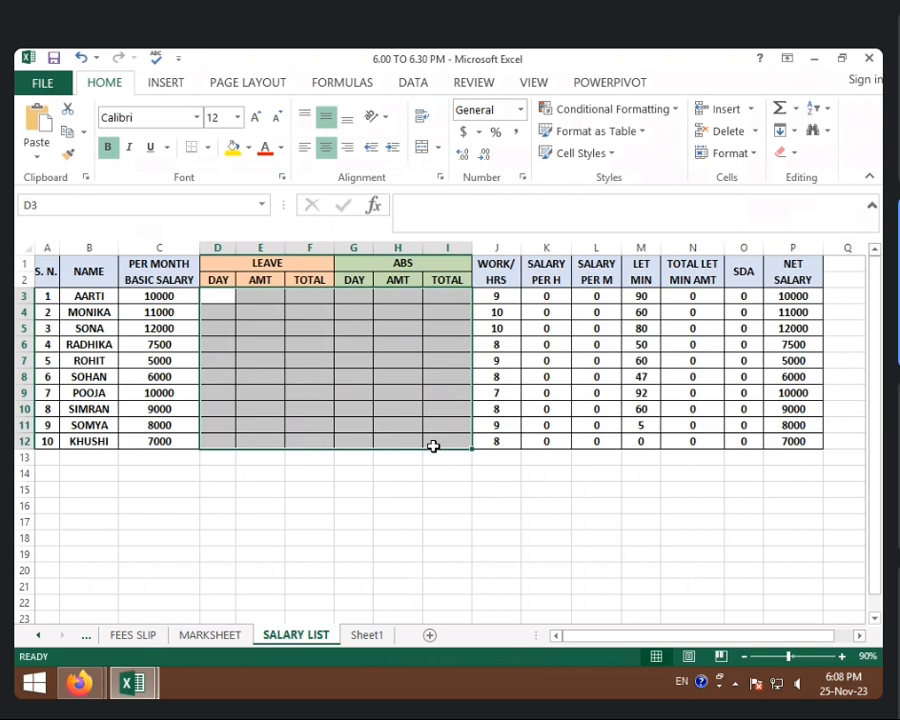
left_click_drag(546, 296, 814, 440)
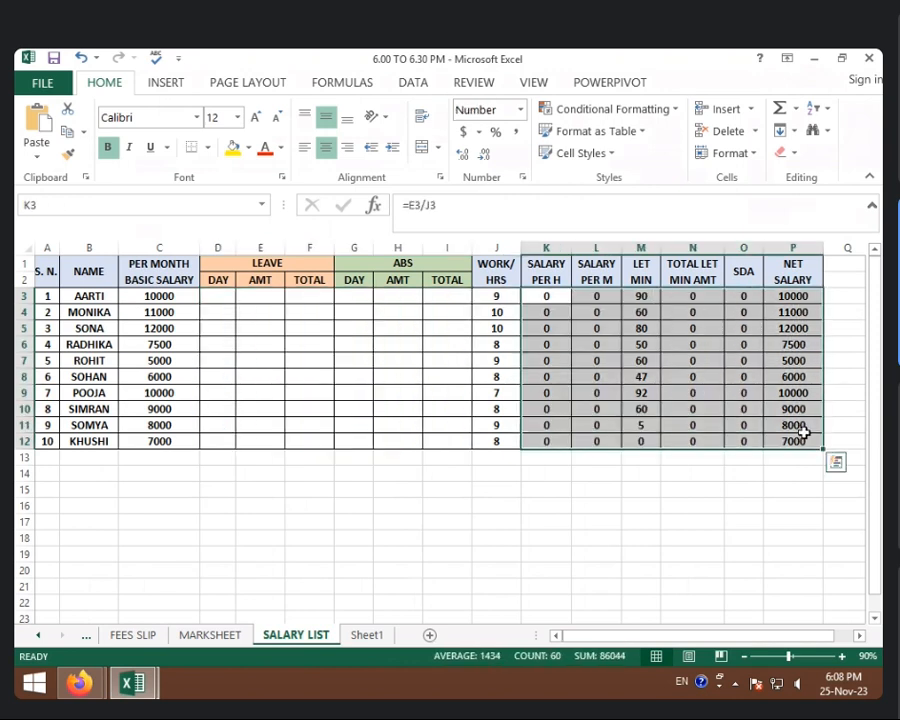
key("Delete")
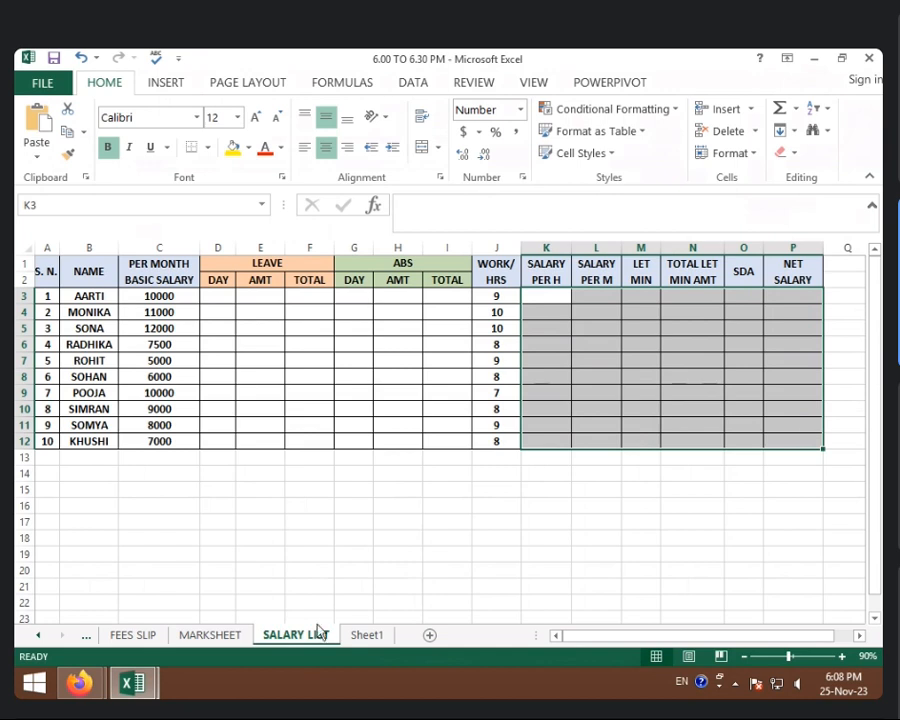
left_click_drag(351, 588, 347, 568)
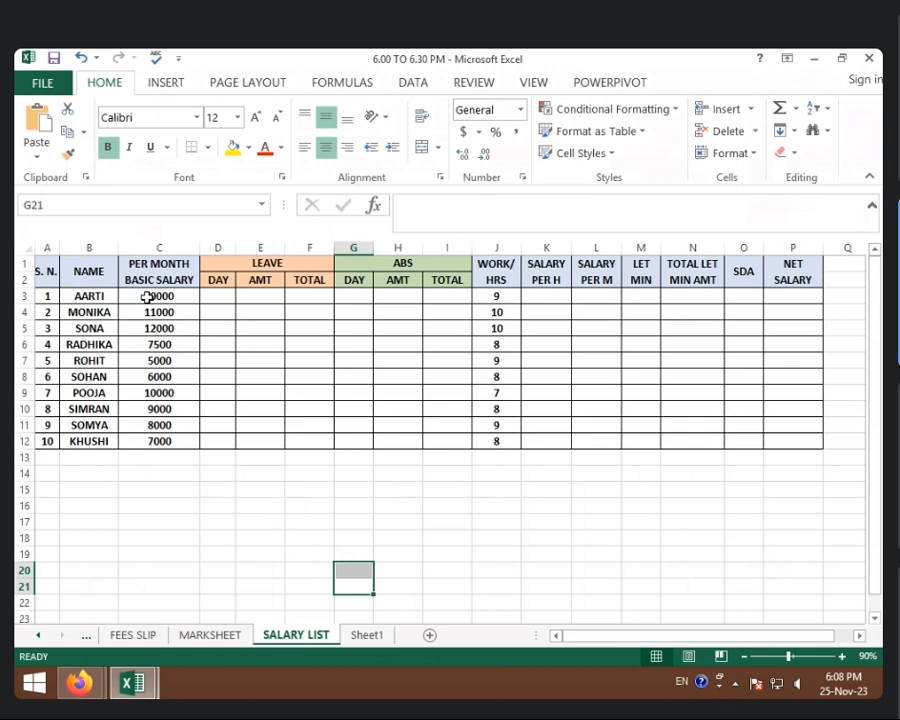
left_click(261, 266)
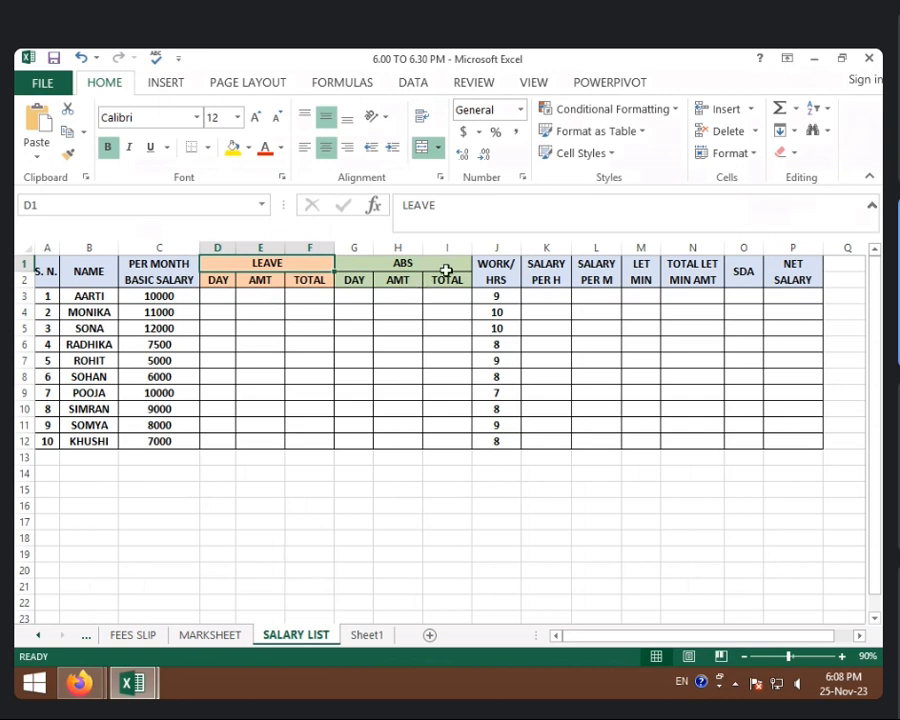
left_click(444, 262)
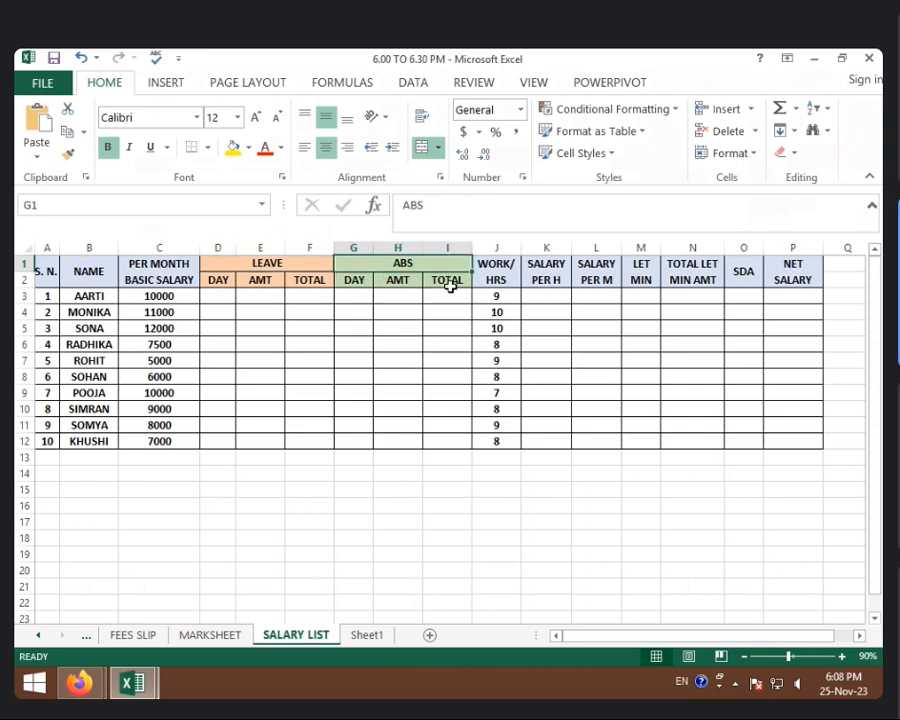
left_click(211, 296)
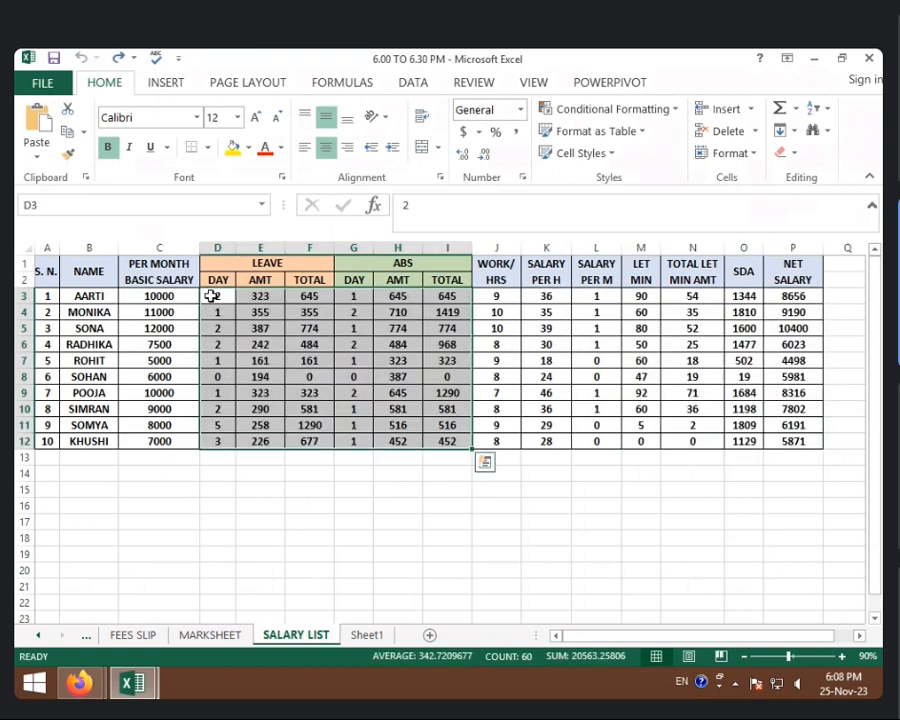
Step: Clear the AMT and TOTAL columns under both LEAVE and ABS for rows 3 to 12, keeping the DAY values
left_click(262, 312)
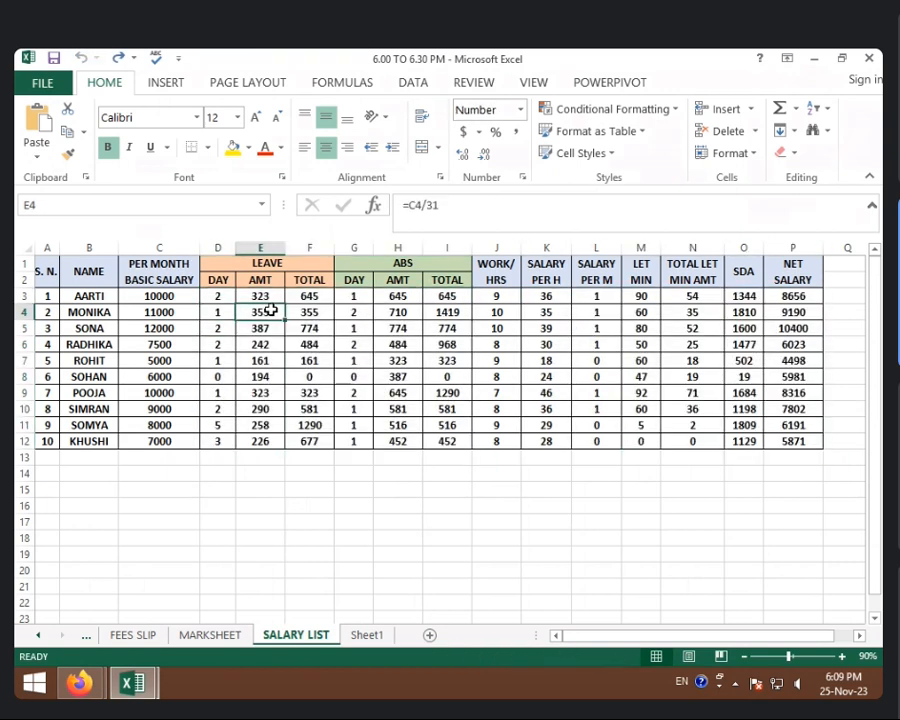
left_click_drag(261, 297, 329, 446)
key("Delete")
left_click_drag(412, 294, 447, 440)
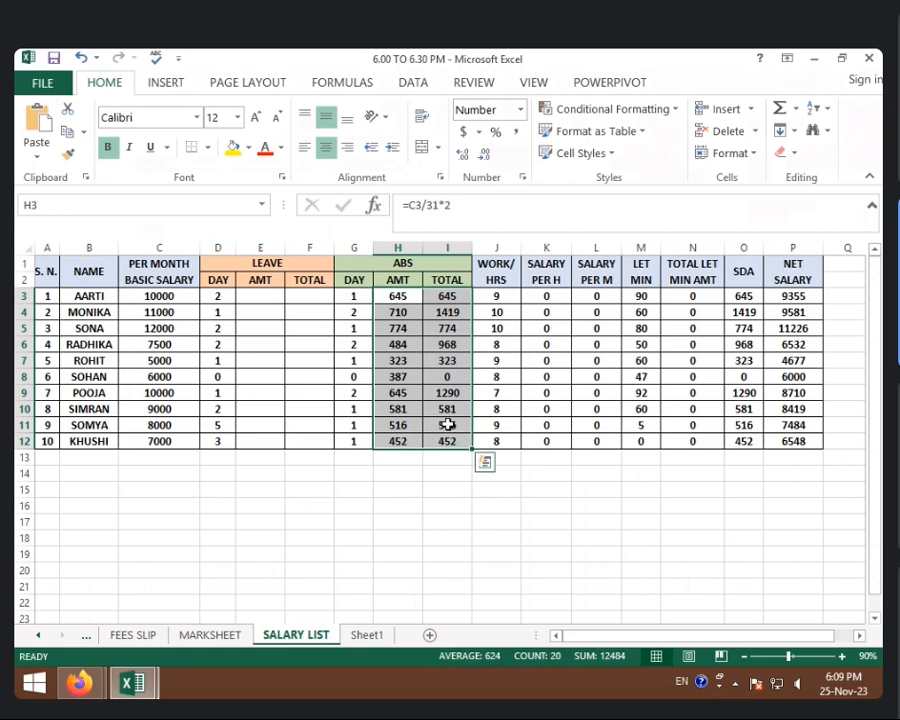
key("Delete")
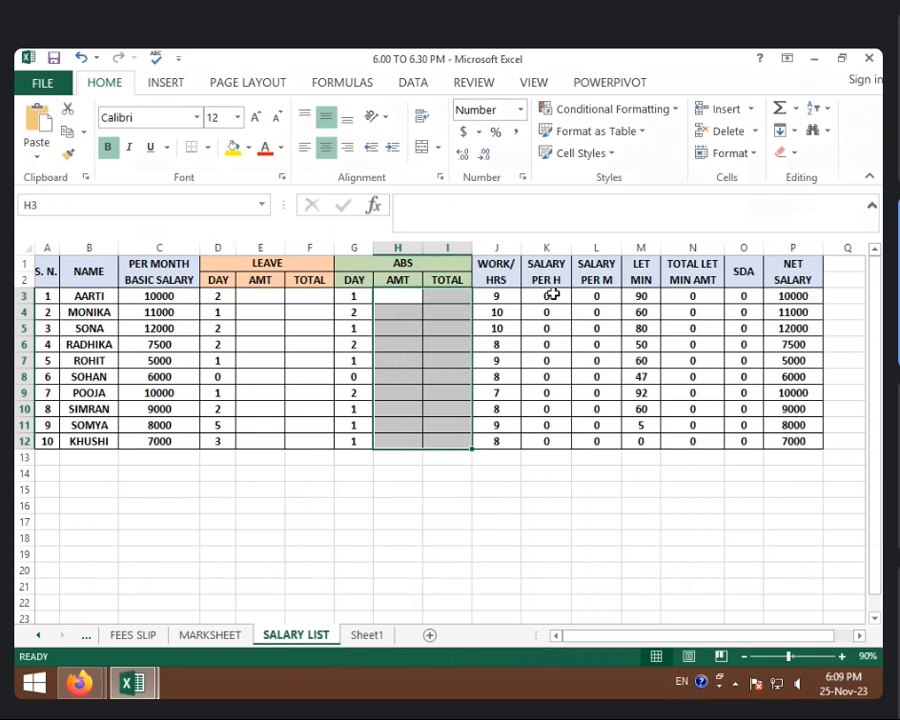
Step: Clear the values under SALARY PER H, SALARY PER M, TOTAL LET MIN AMT, SDA and NET SALARY, keeping LET MIN
left_click_drag(553, 295, 585, 456)
key("Delete")
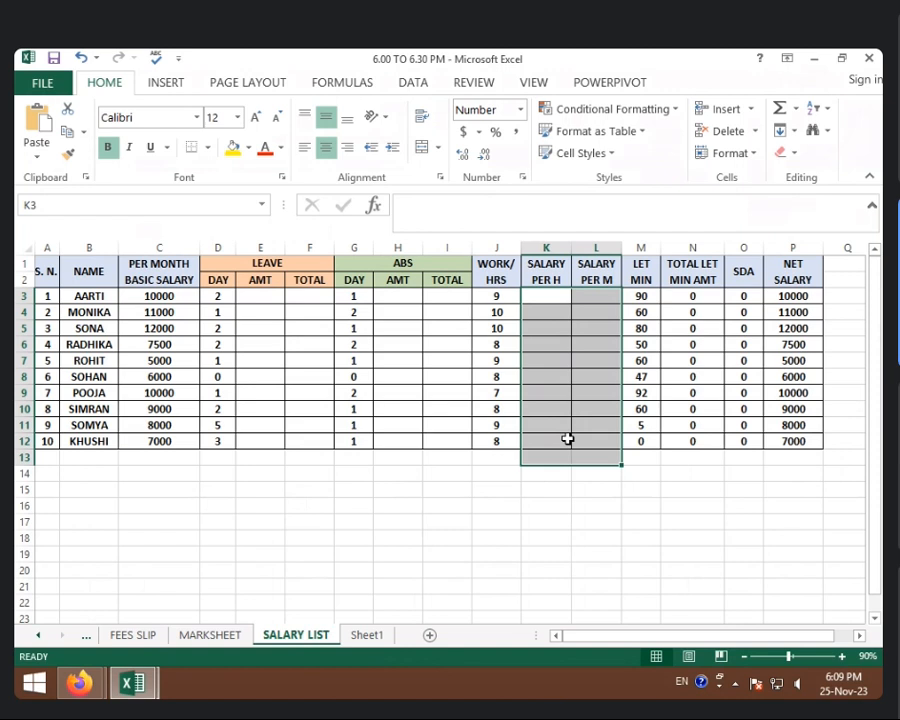
left_click(700, 299)
left_click_drag(729, 303, 779, 458)
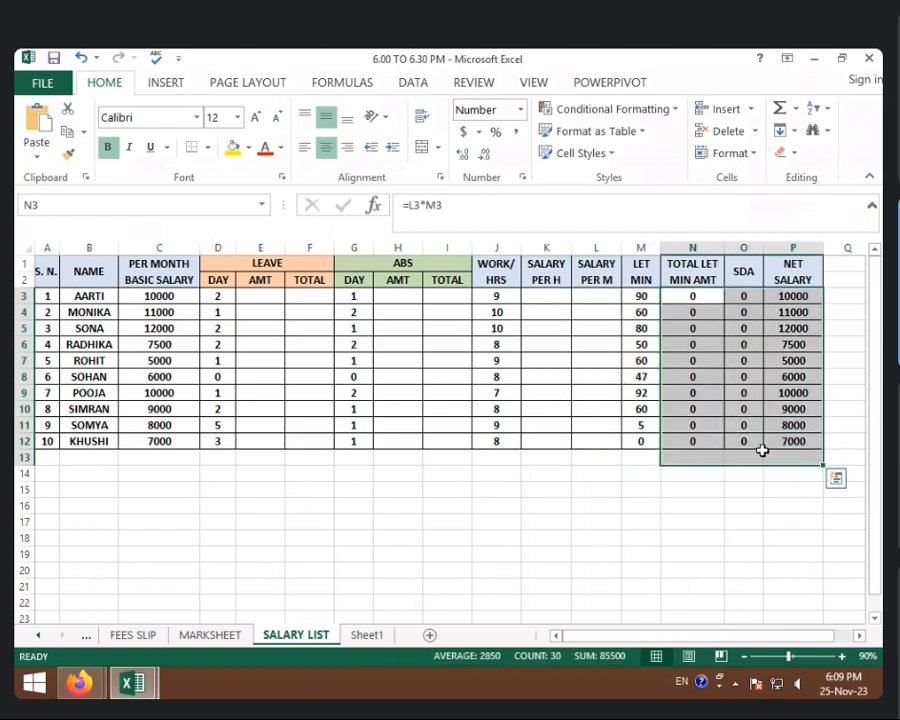
key("Delete")
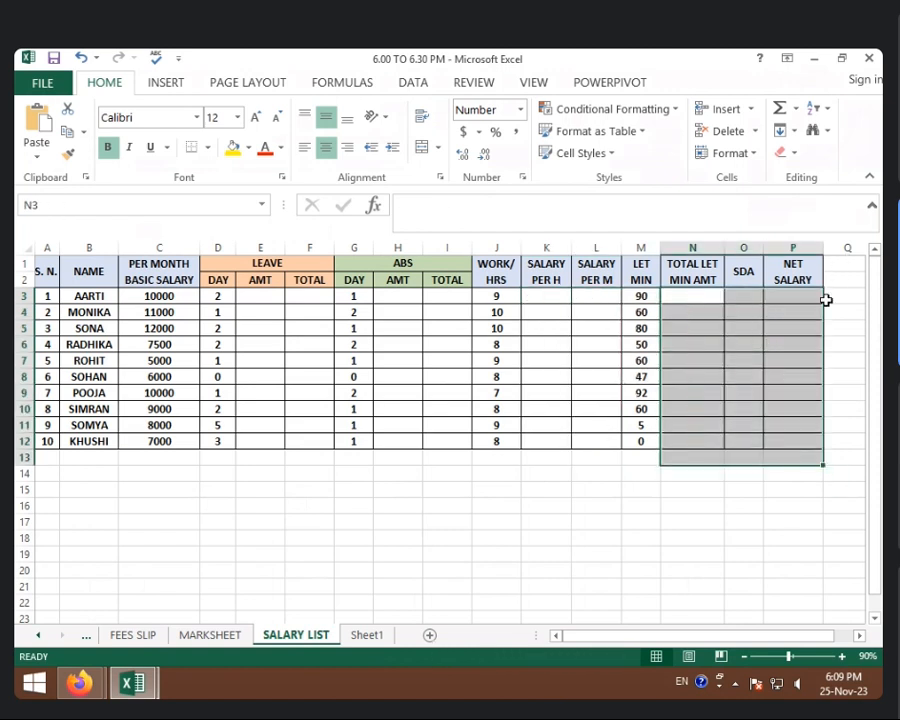
Step: Calculate the LEAVE AMT in E3 with the formula =C3/31 and fill it down to E12
left_click(228, 295)
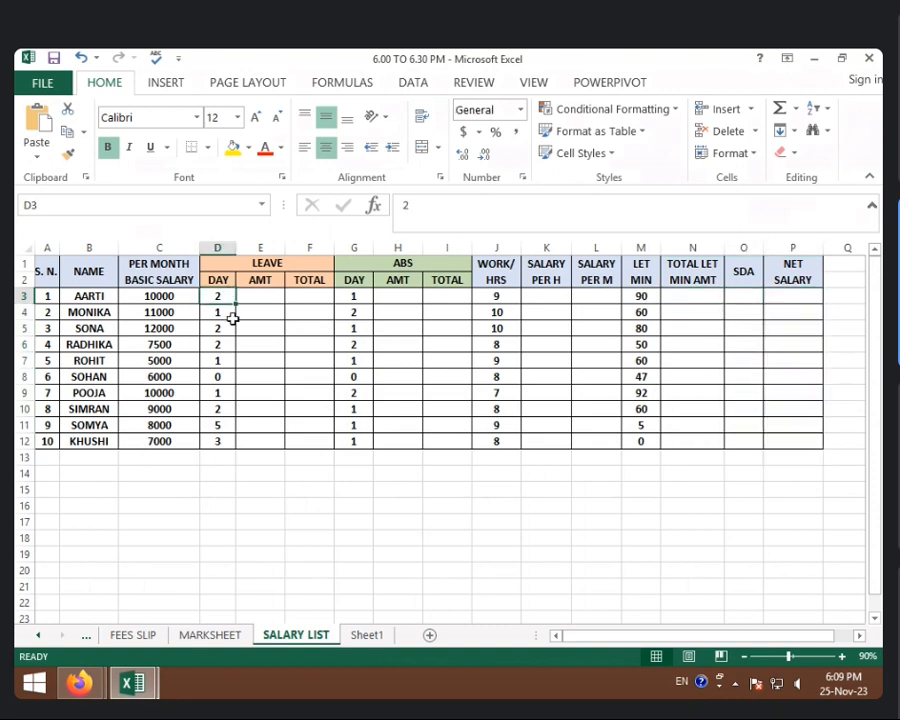
left_click(216, 311)
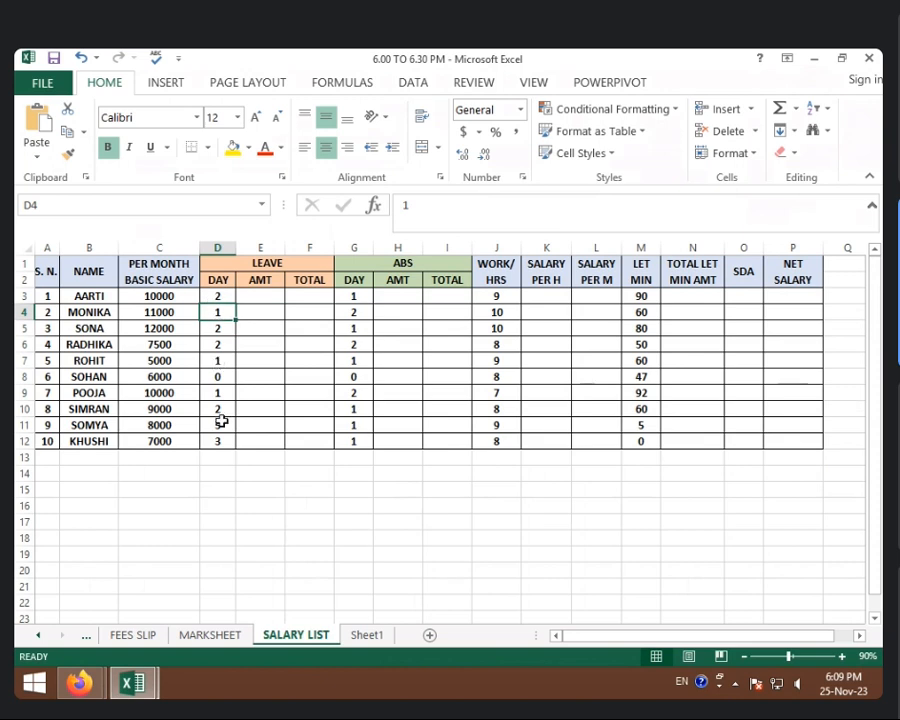
left_click(271, 297)
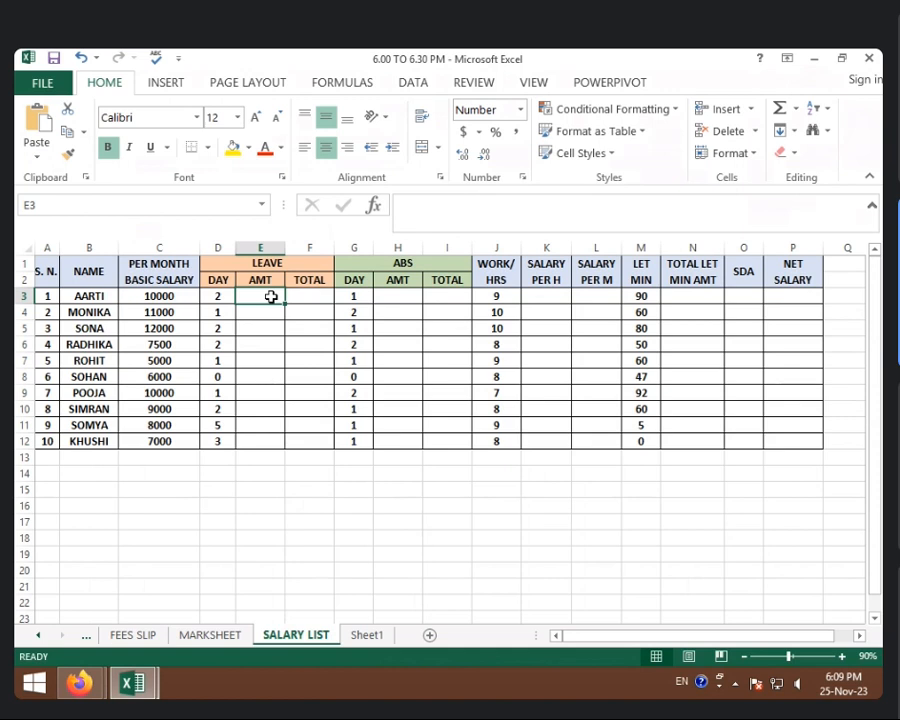
type("=")
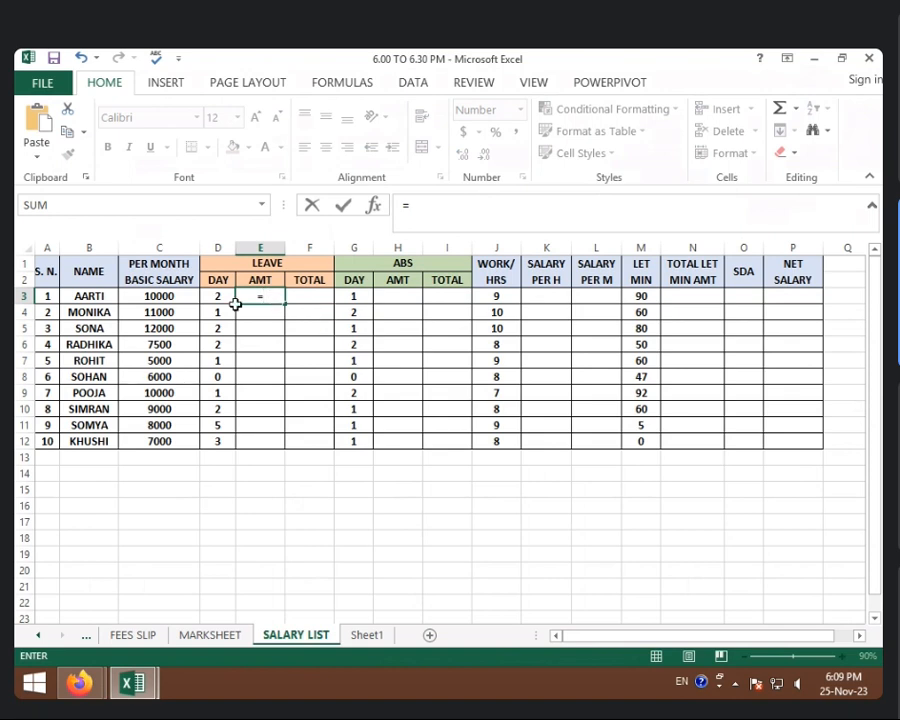
left_click(186, 300)
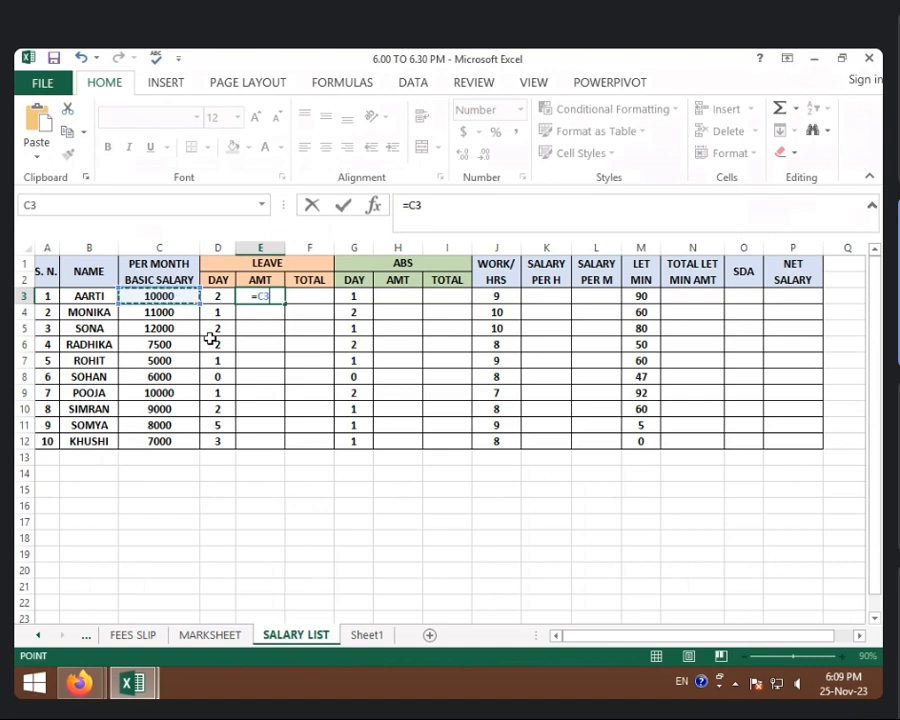
type("/31")
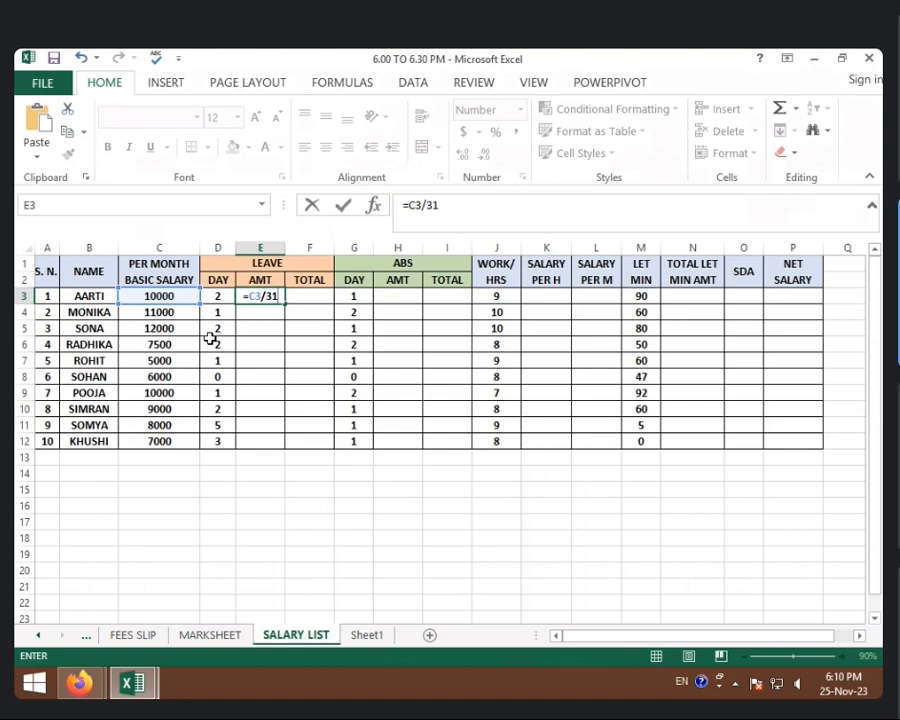
key("Return")
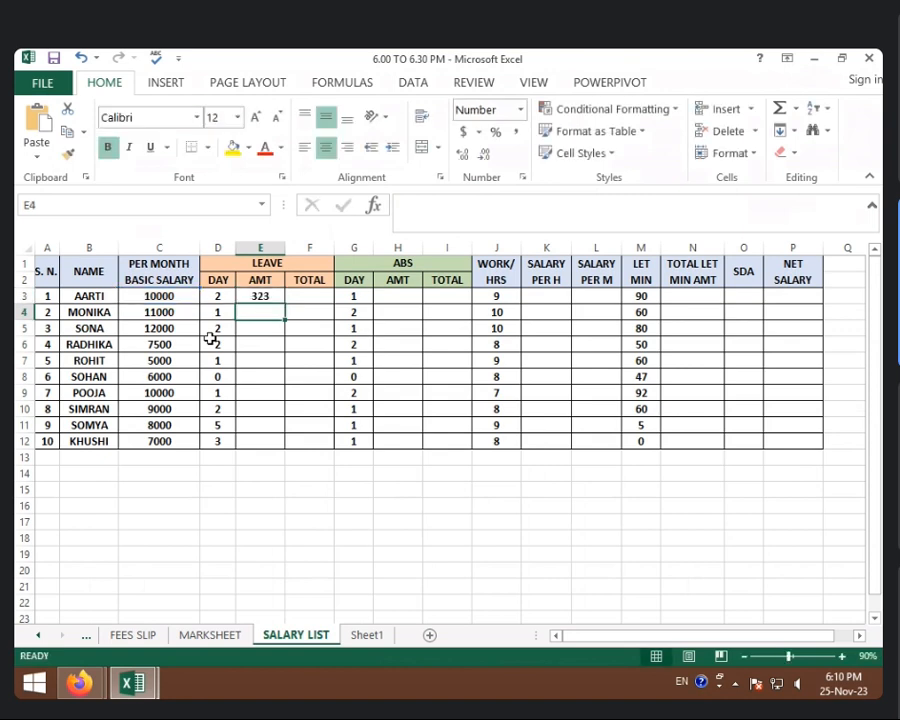
left_click(262, 296)
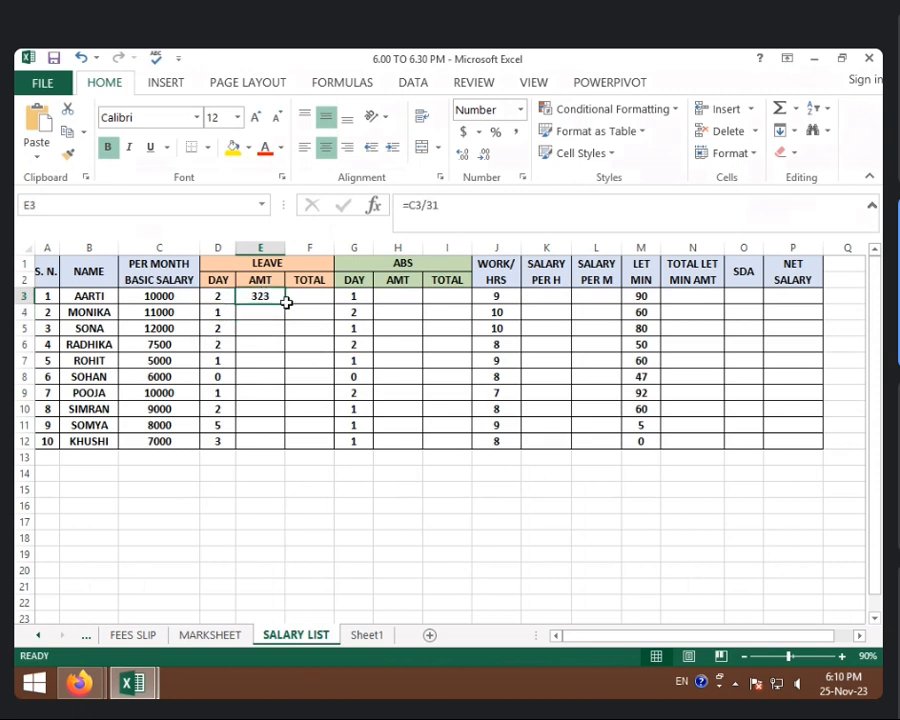
left_click_drag(286, 302, 295, 447)
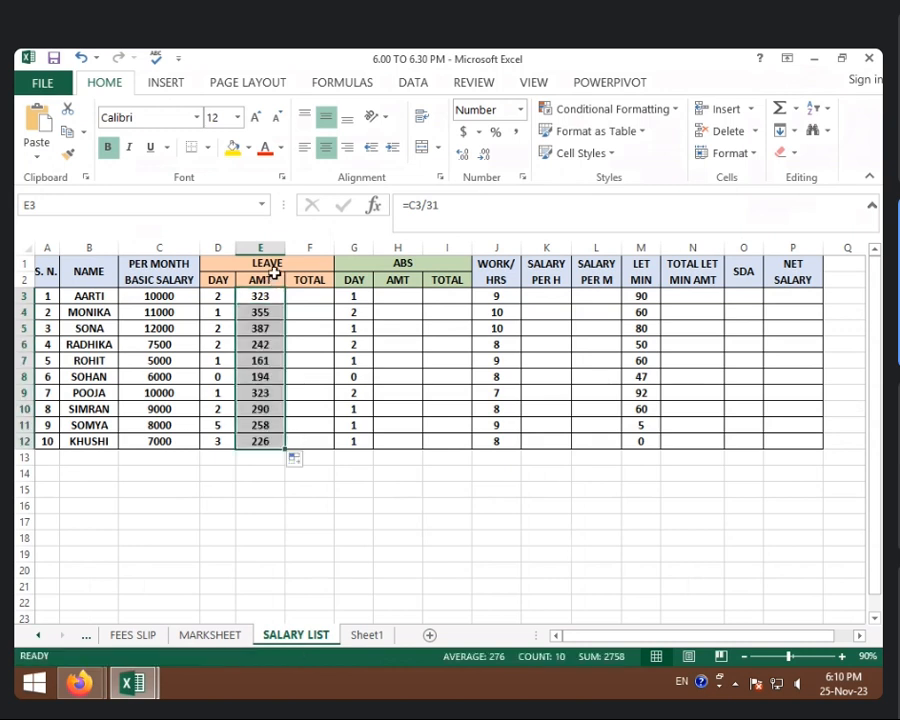
Step: Calculate the LEAVE TOTAL in F3 with the formula =D3*E3 and fill it down to F12
left_click(268, 298)
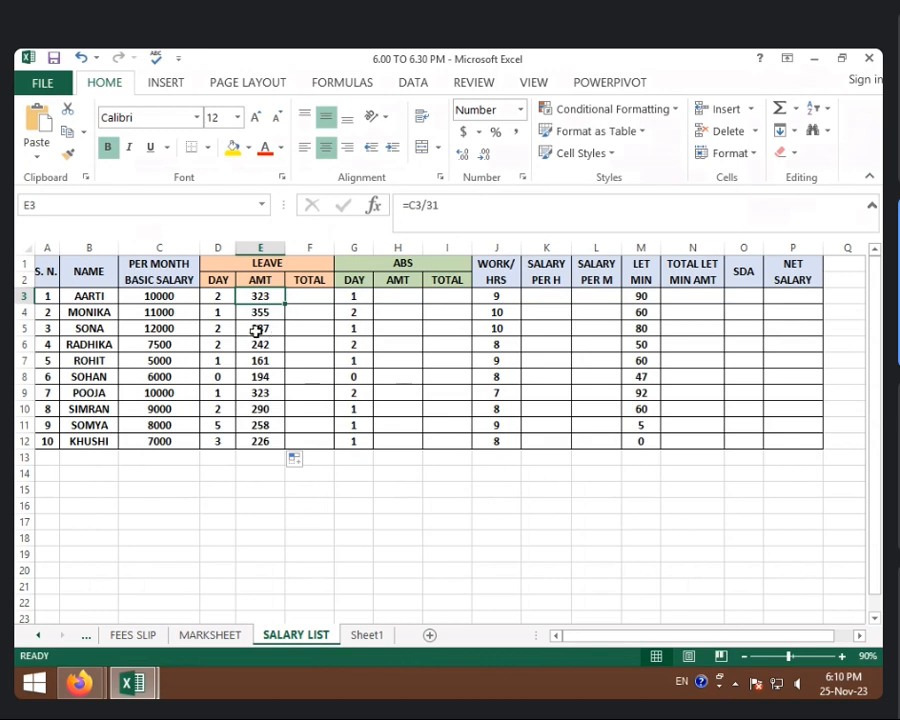
left_click(222, 296)
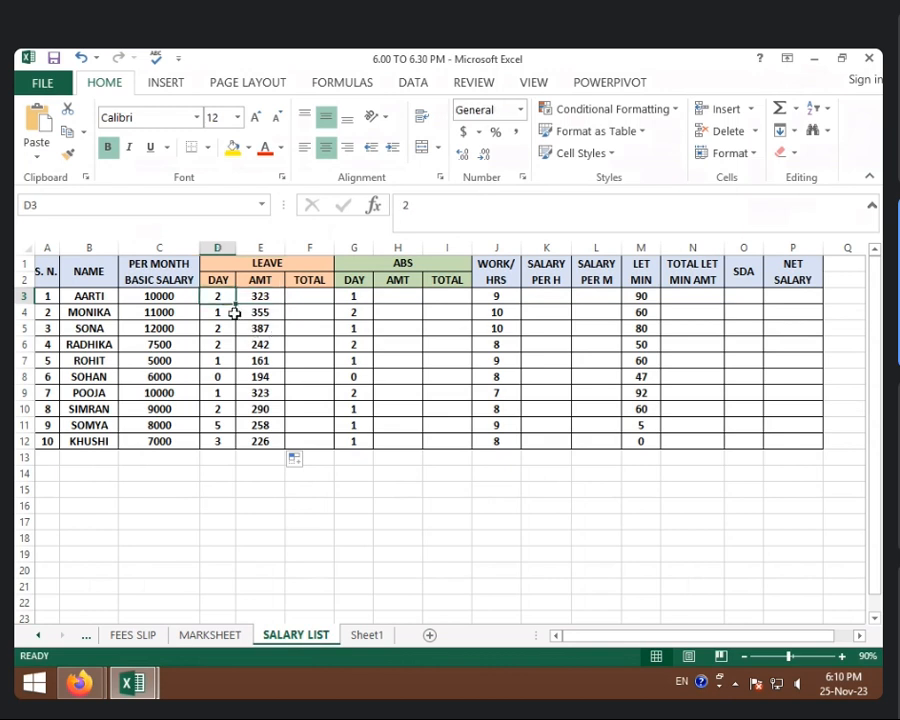
left_click(312, 304)
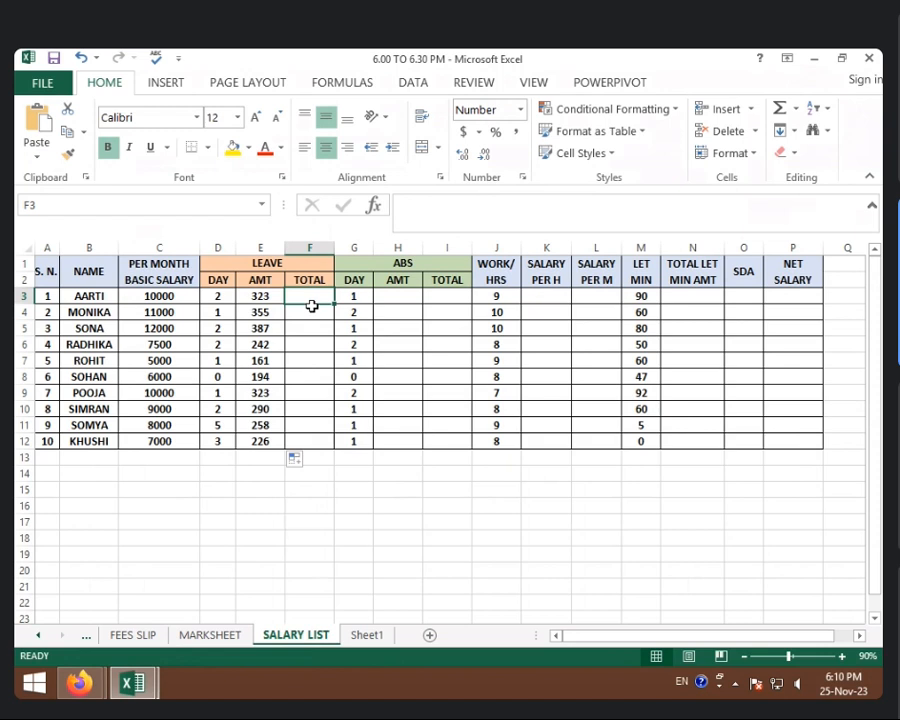
type("=")
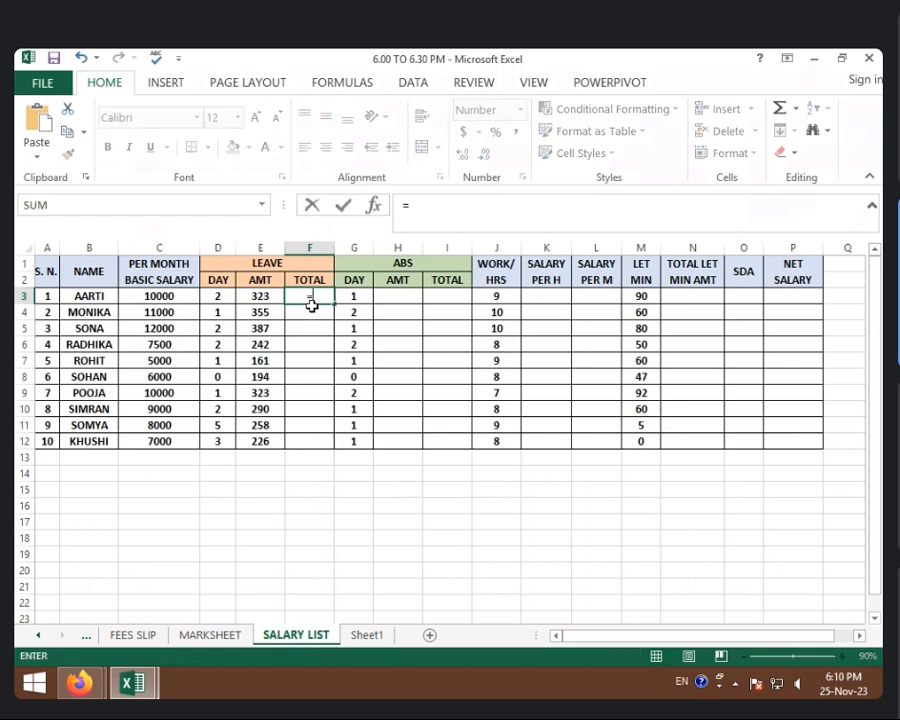
left_click(222, 297)
type("*")
left_click(242, 298)
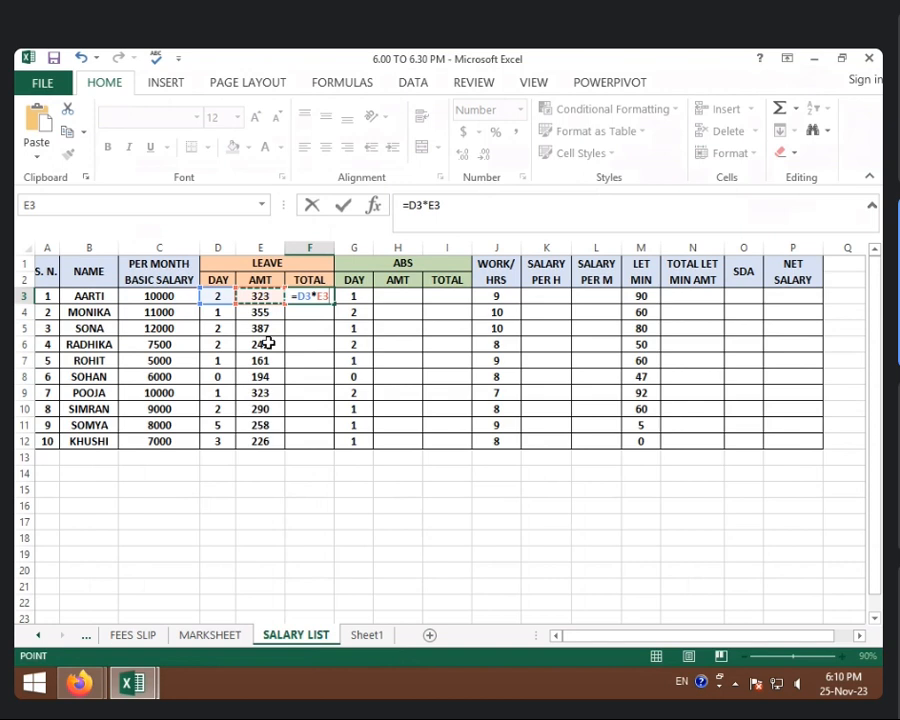
key("Return")
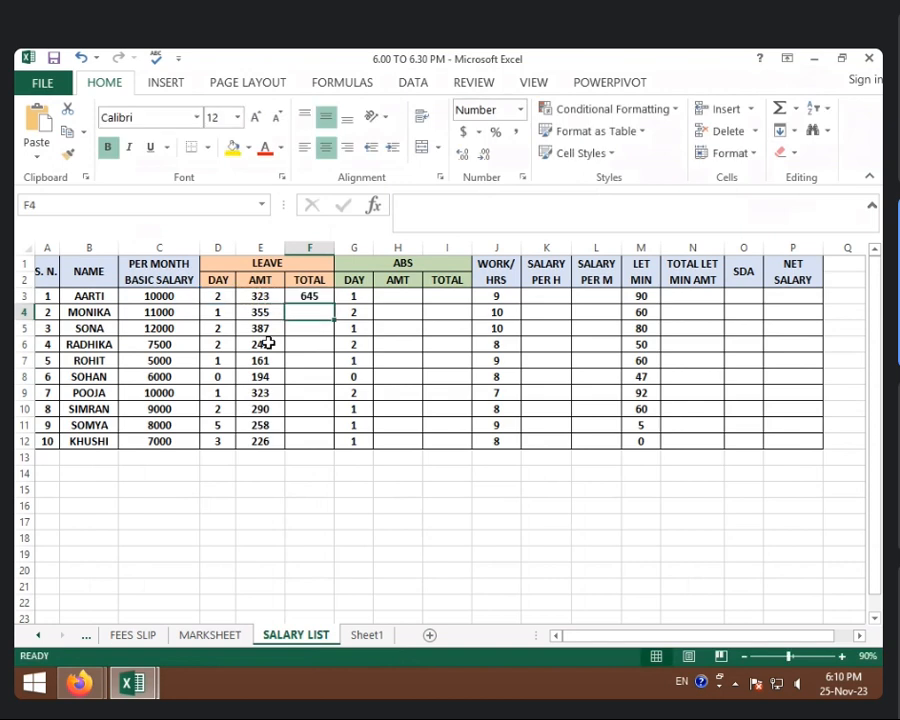
left_click(305, 297)
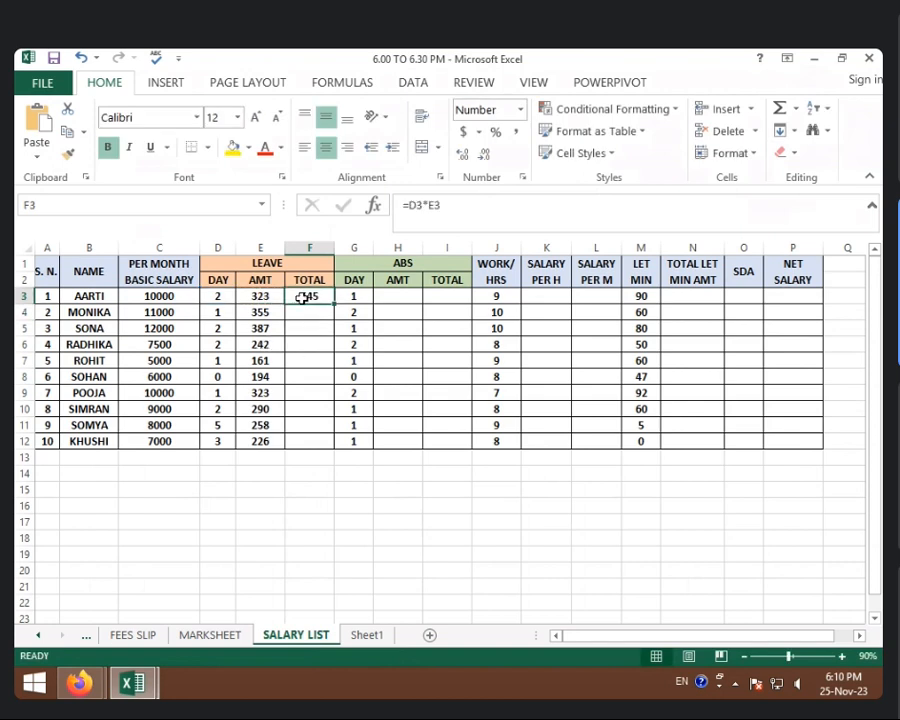
left_click_drag(333, 304, 335, 442)
Step: Test the LEAVE TOTAL formula by setting the leave days in D3 to 0 and inspecting F3
left_click(219, 297)
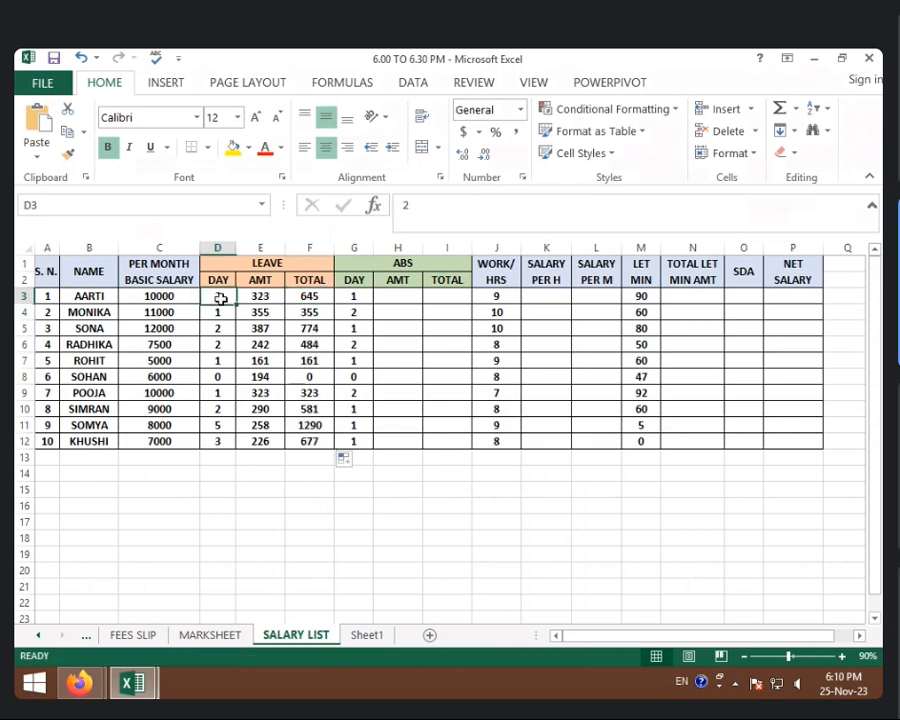
type("0")
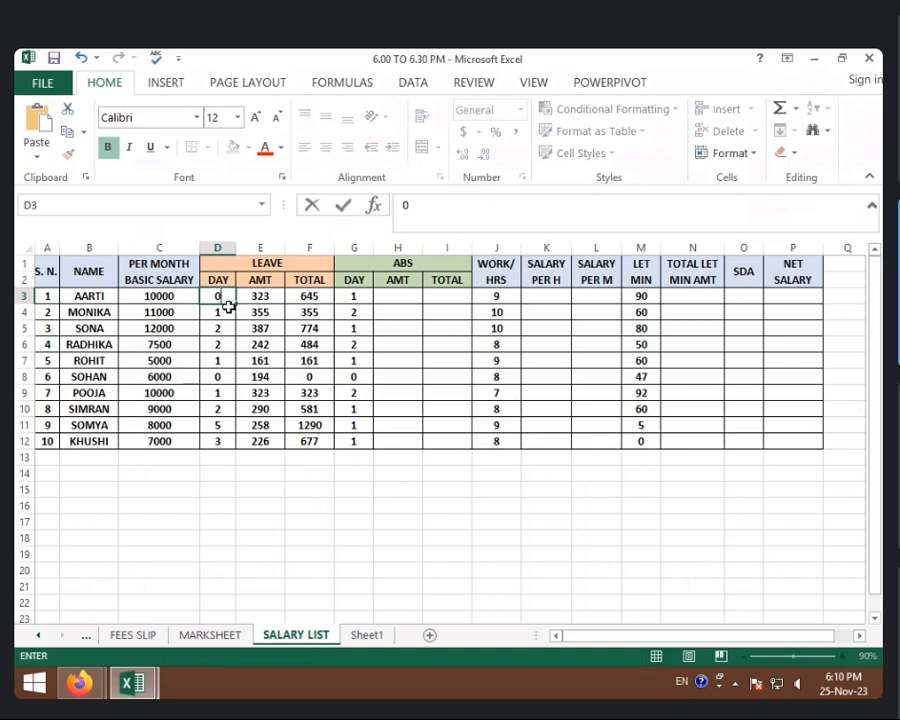
left_click(260, 360)
left_click(316, 300)
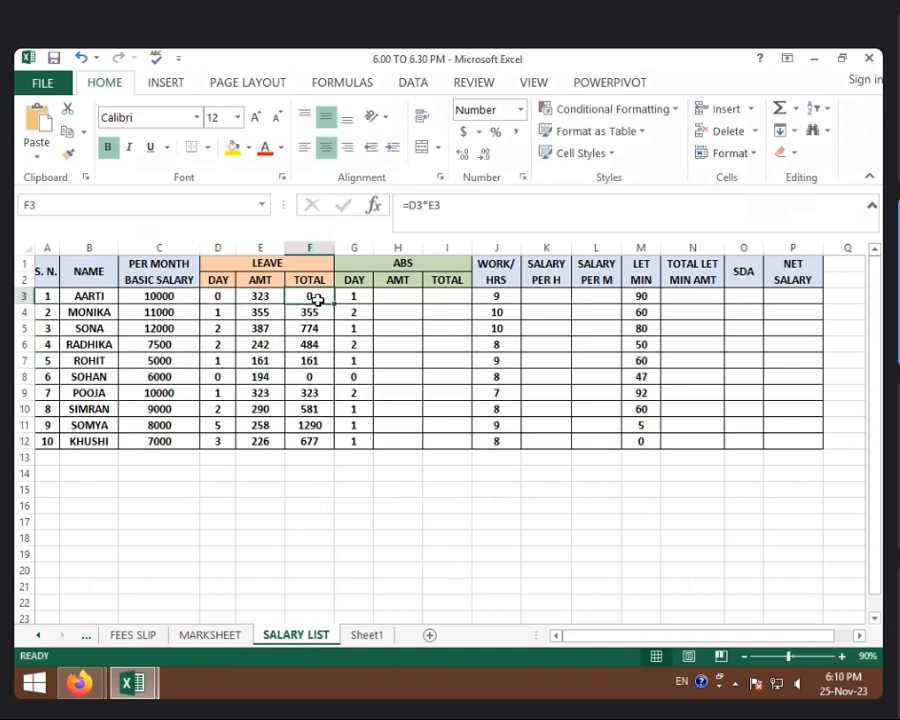
Step: Set the leave days in D3 to 1
left_click(218, 296)
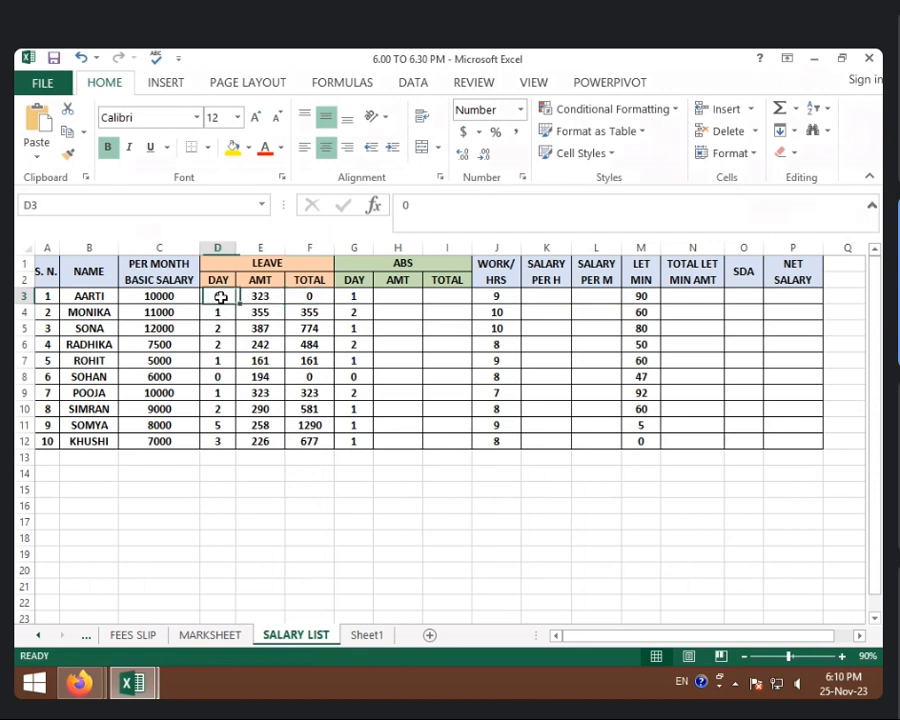
type("1")
left_click(260, 360)
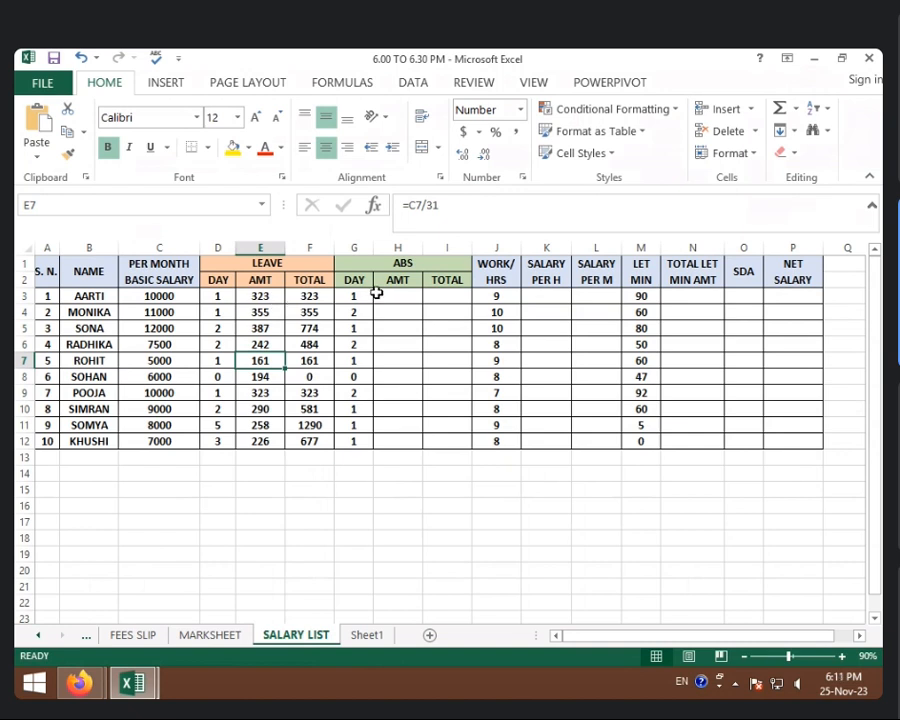
Step: Calculate the ABS AMT in H3 with the formula =C3/31*2 and fill it down to H12
left_click_drag(363, 287, 364, 432)
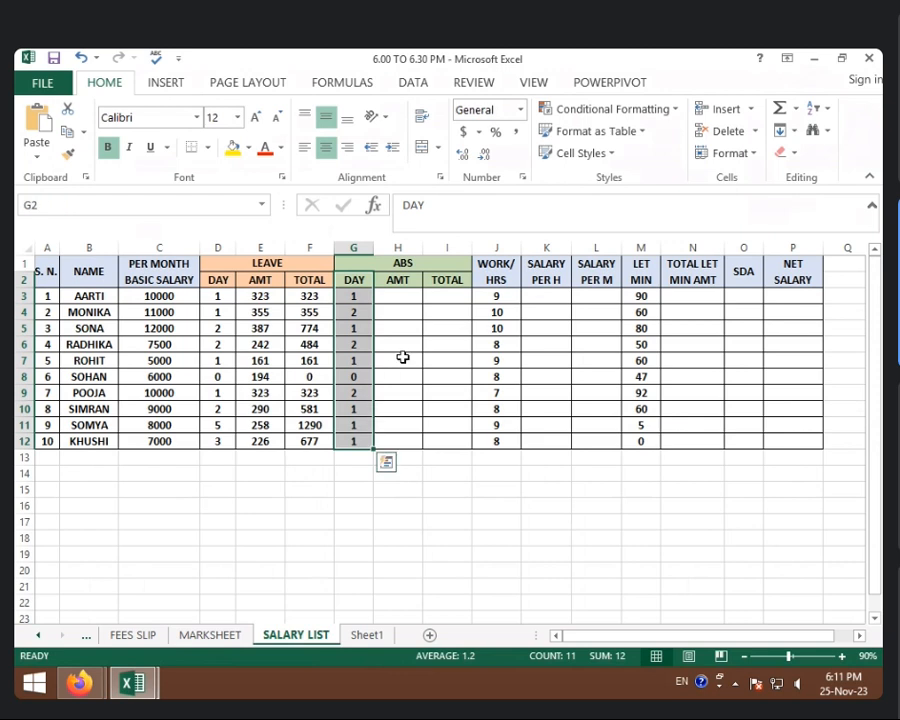
left_click(407, 306)
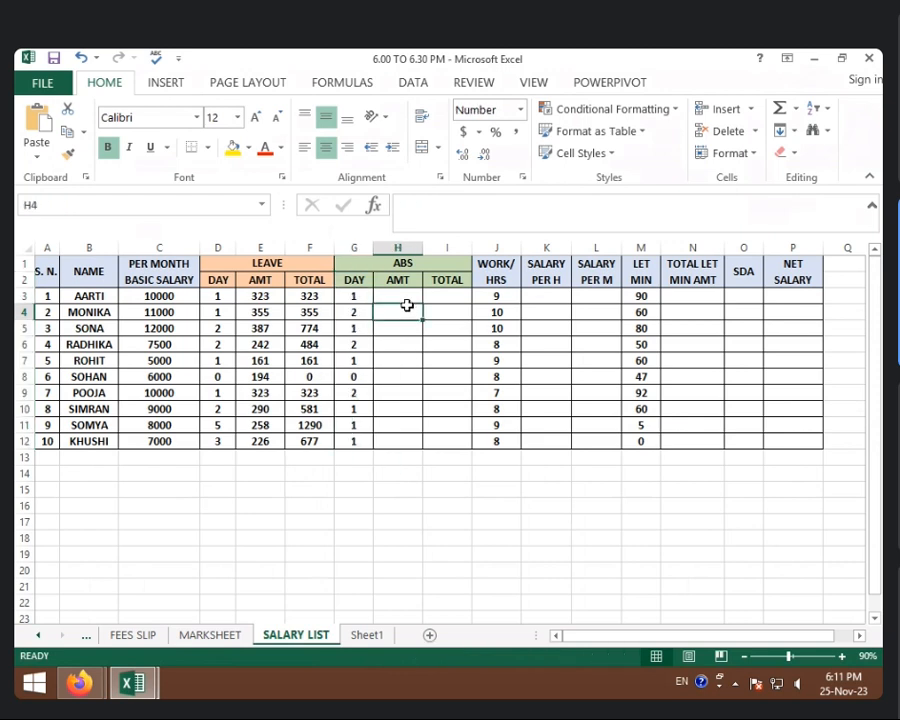
left_click(407, 294)
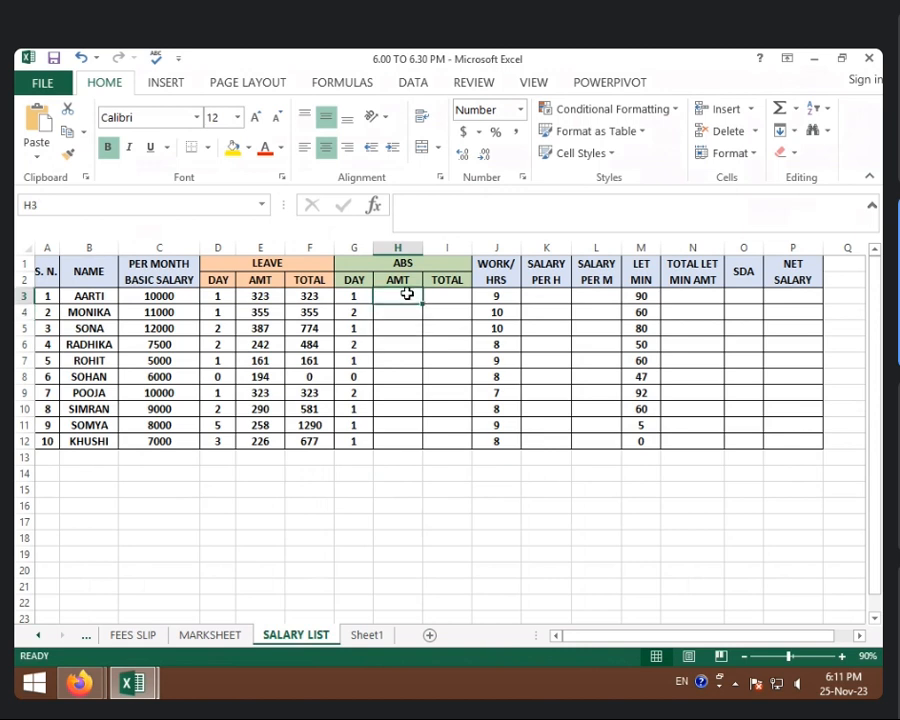
type("=")
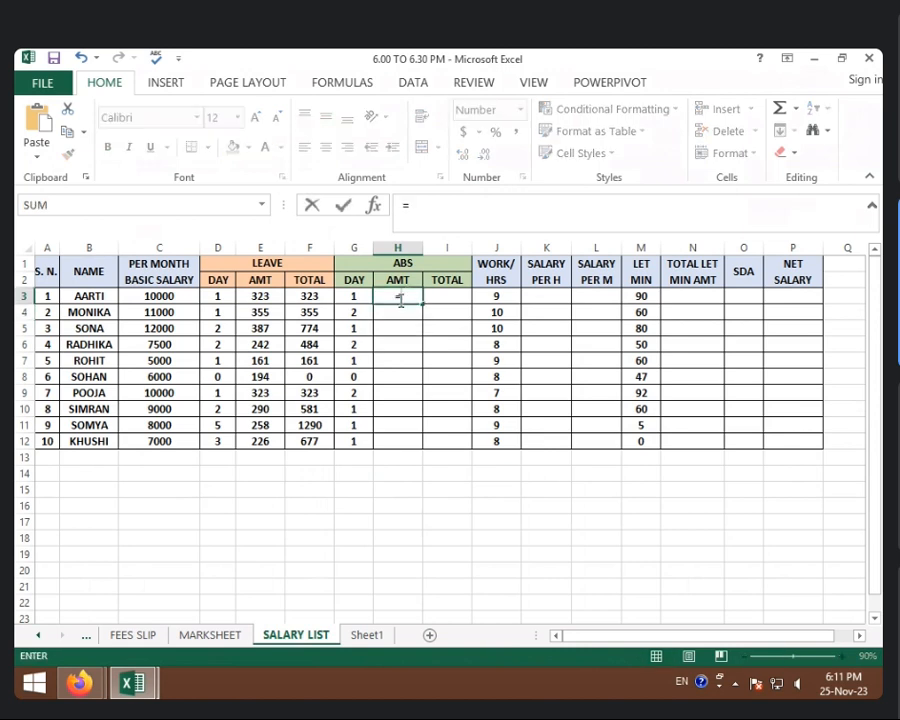
left_click(187, 295)
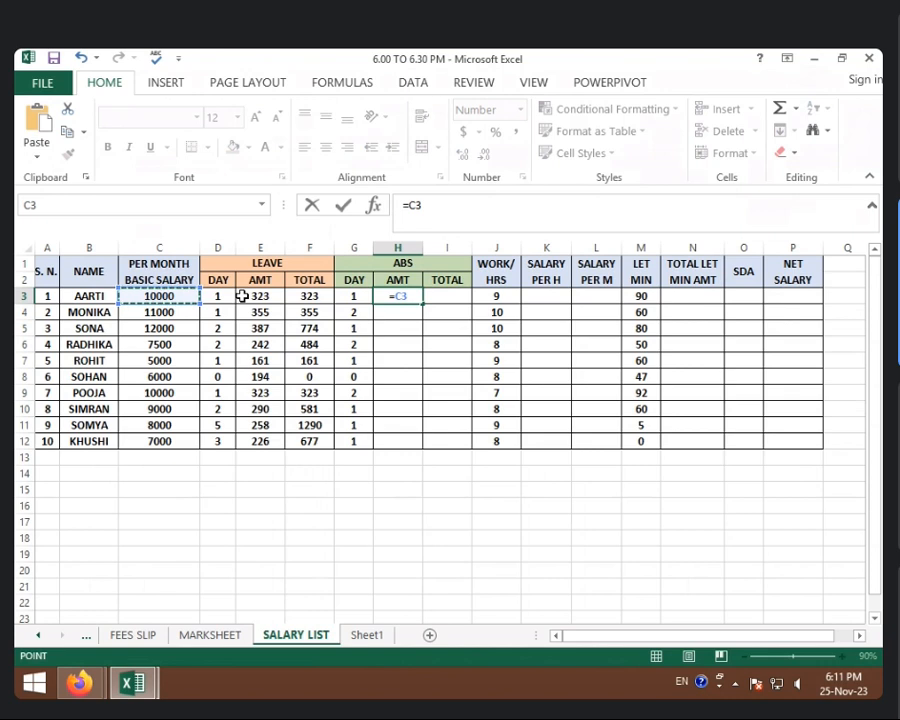
type("/")
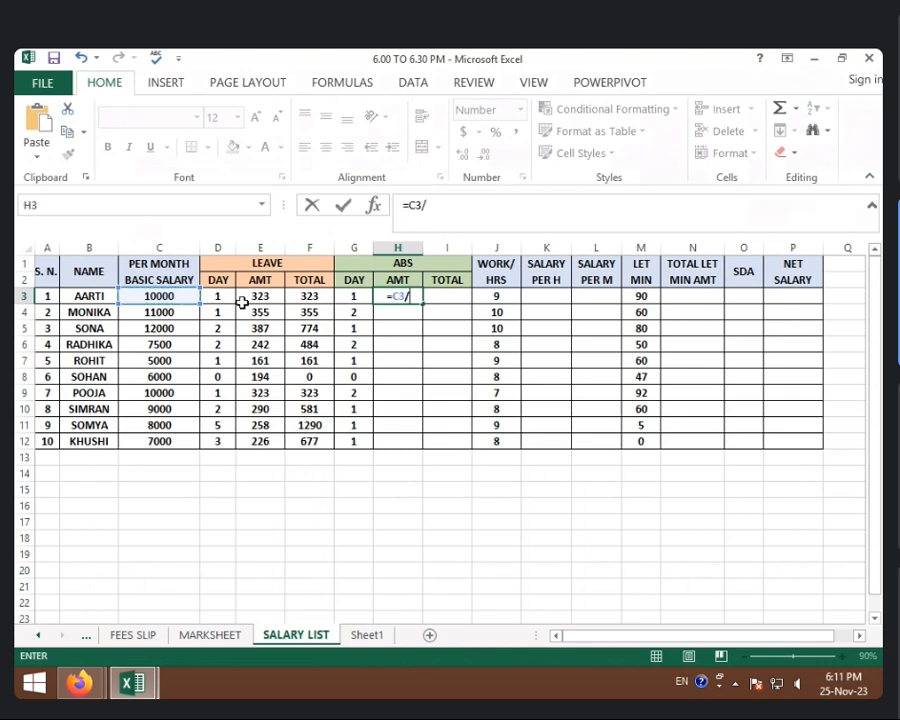
type("31*")
type("2")
key("Return")
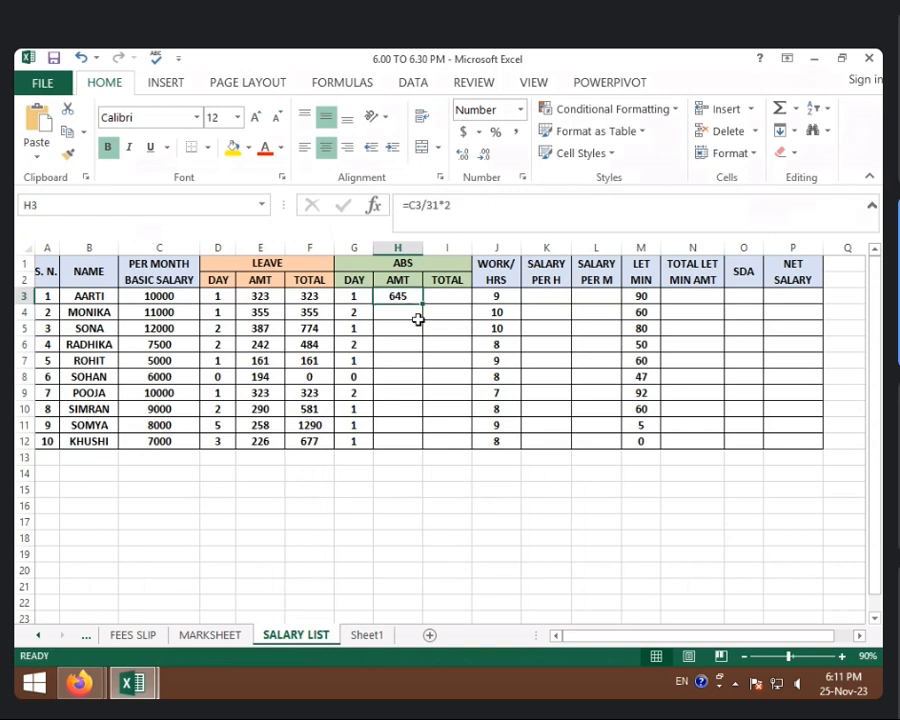
left_click_drag(422, 304, 431, 443)
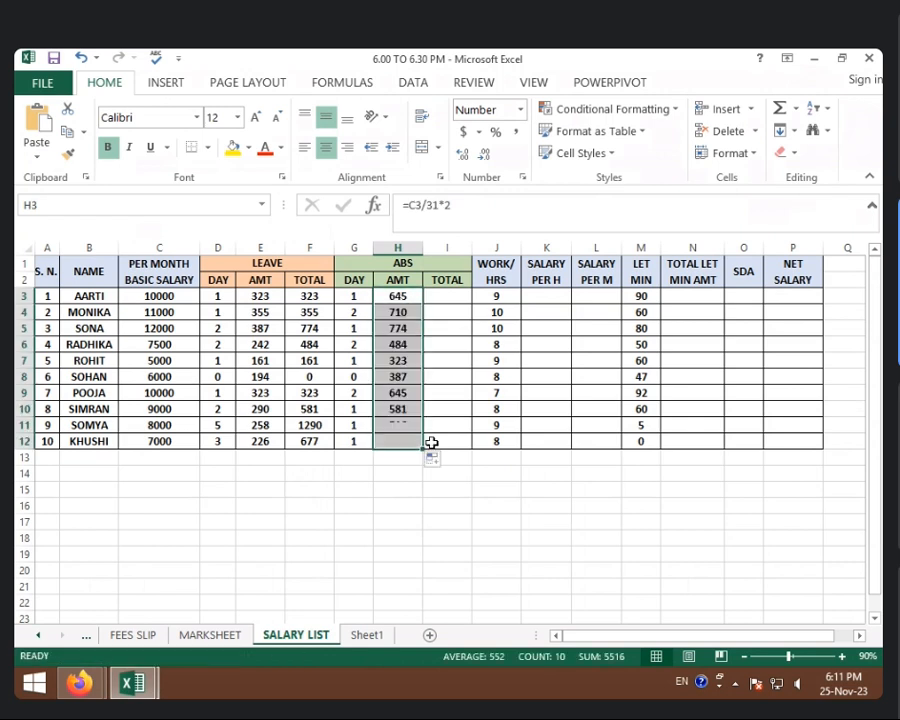
Step: Calculate the ABS TOTAL in I3 with the formula =G3*H3 and fill it down to I12
left_click(459, 299)
type("=")
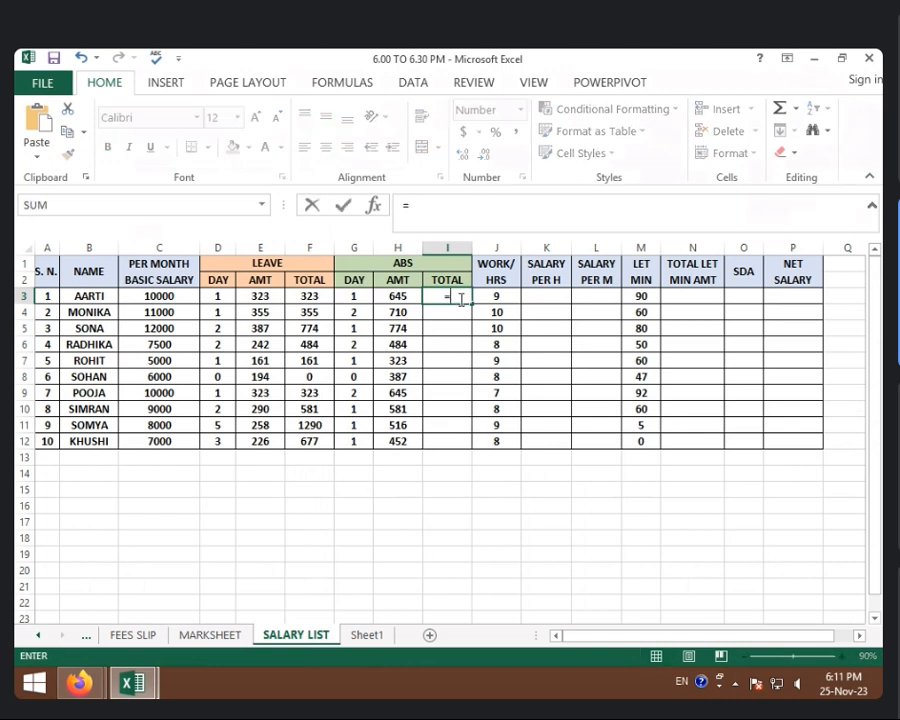
left_click(362, 297)
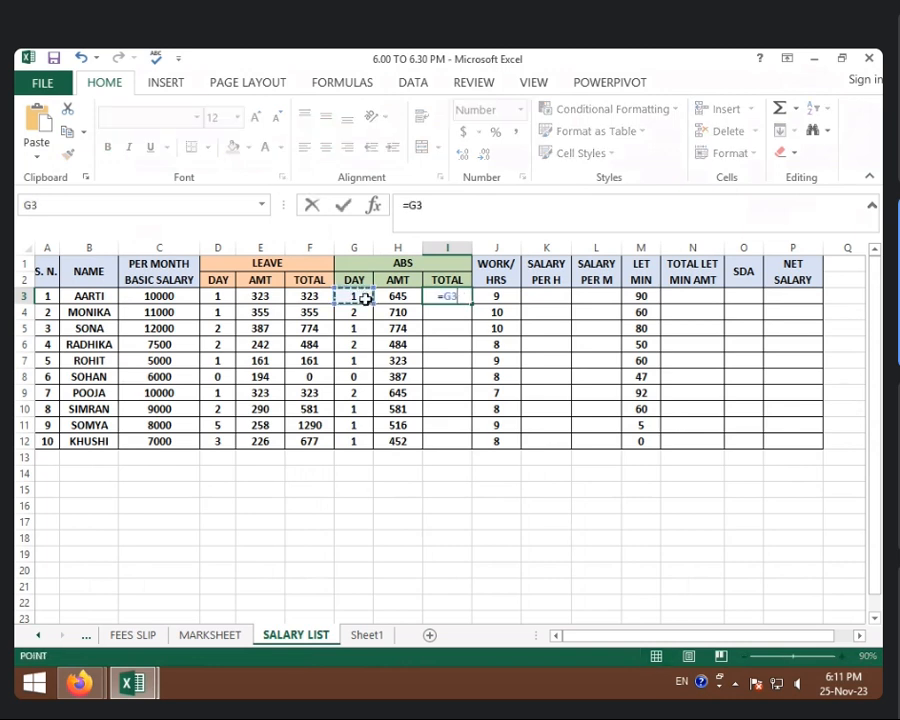
type("*")
left_click(398, 296)
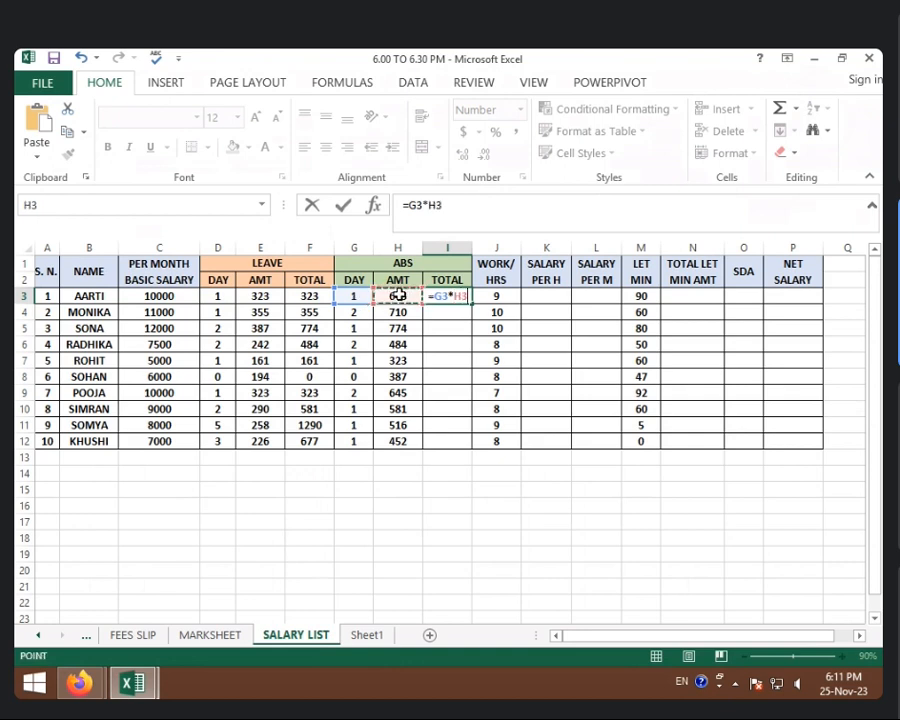
key("Return")
left_click(447, 297)
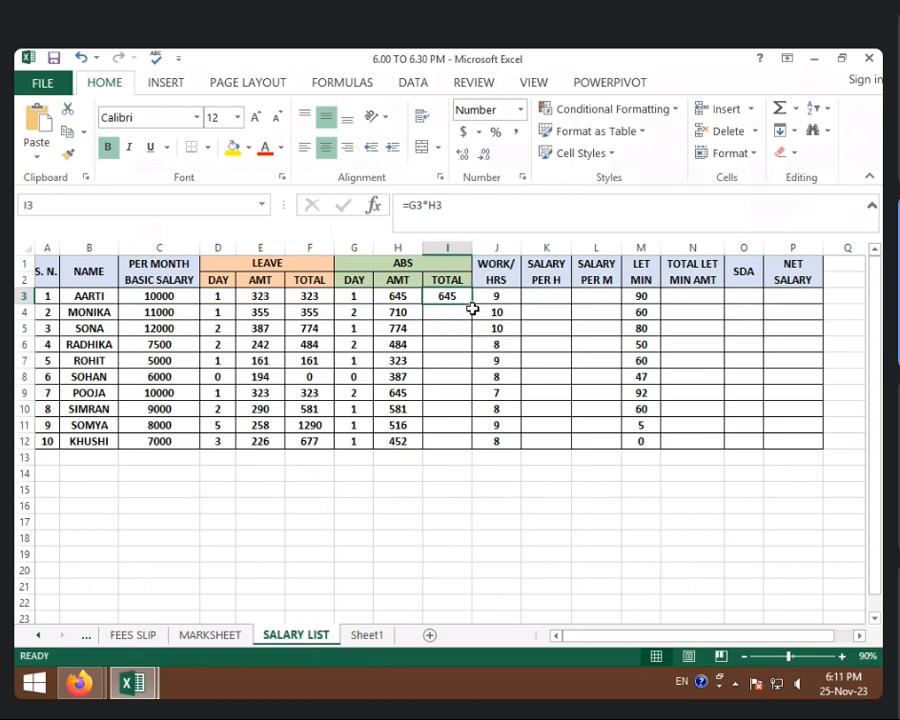
left_click_drag(472, 305, 471, 447)
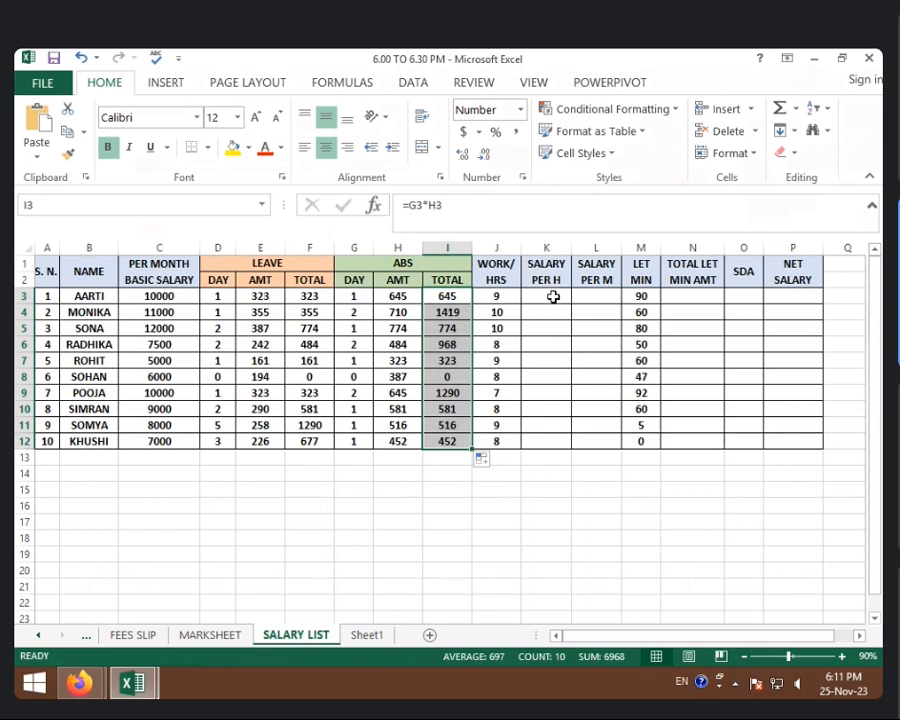
Step: Calculate the SALARY PER H in K3 with the formula =E3/J3 and fill it down to K12
left_click(502, 296)
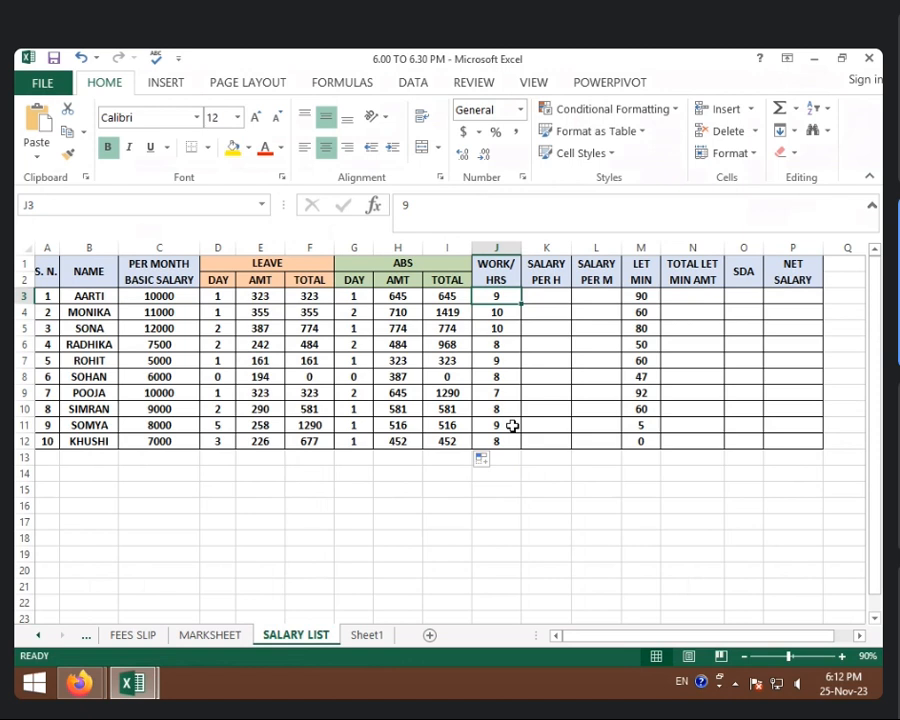
left_click(546, 293)
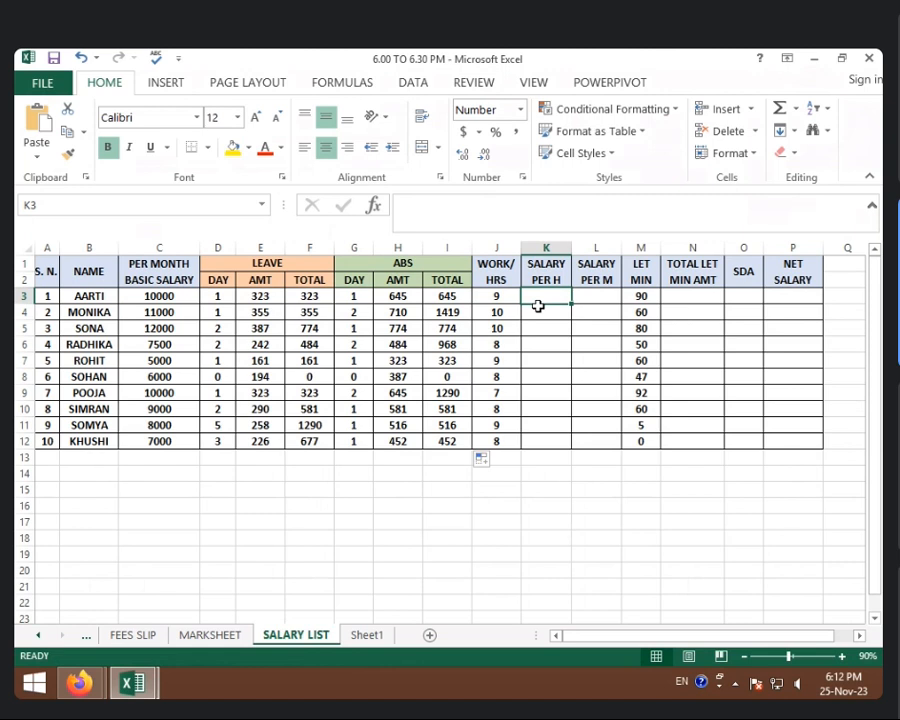
type("=")
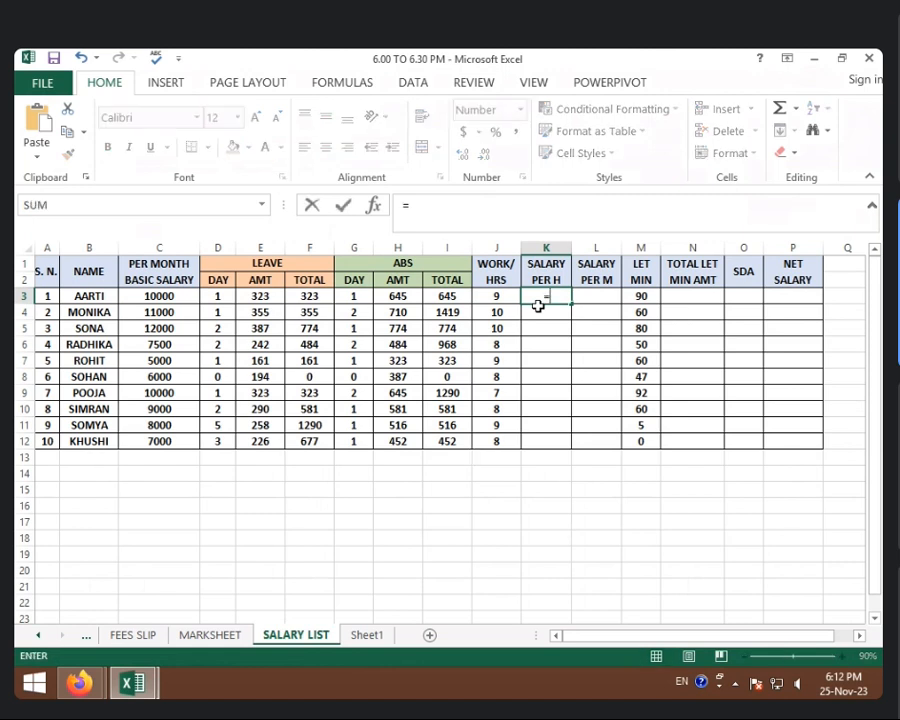
left_click(261, 295)
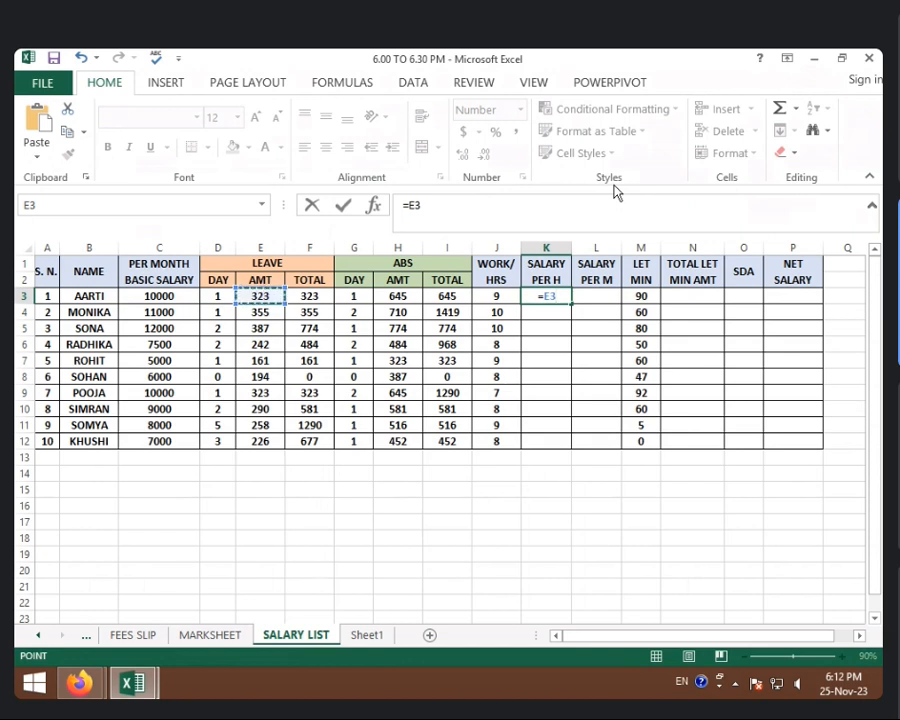
type("/")
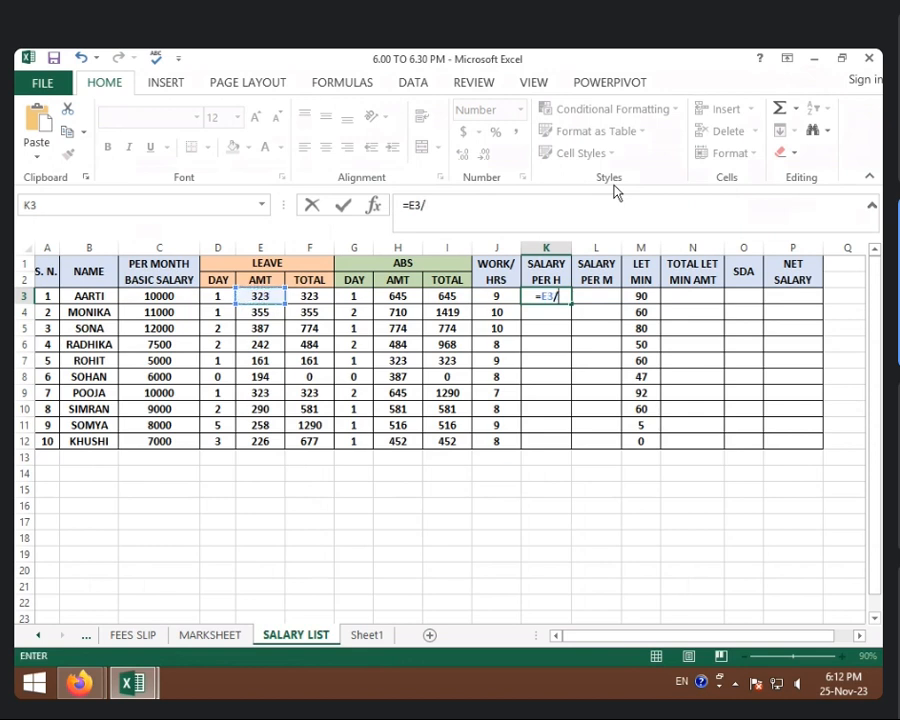
left_click(508, 297)
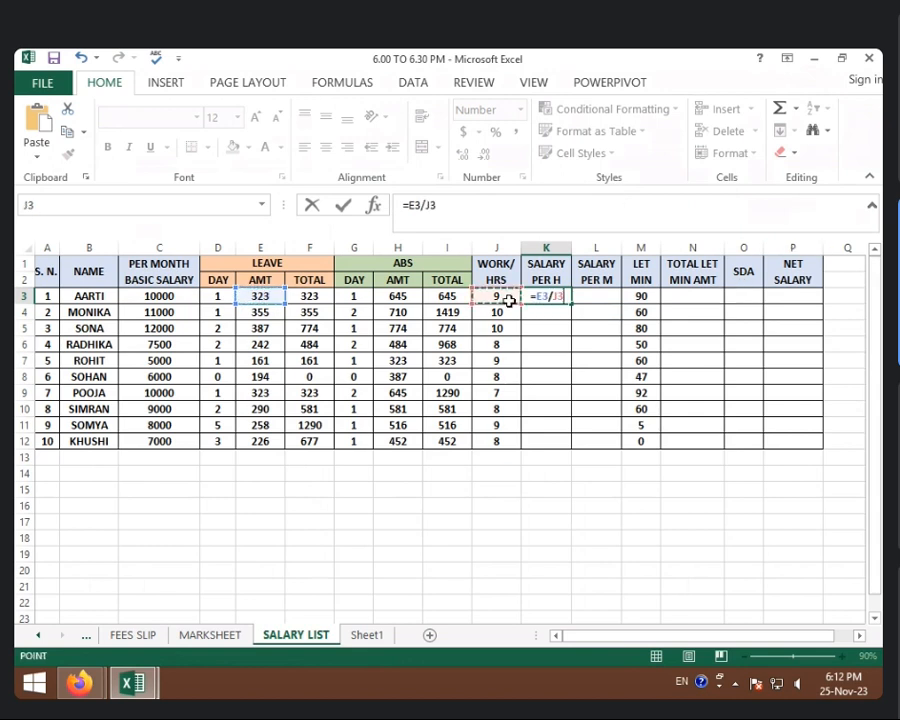
key("Return")
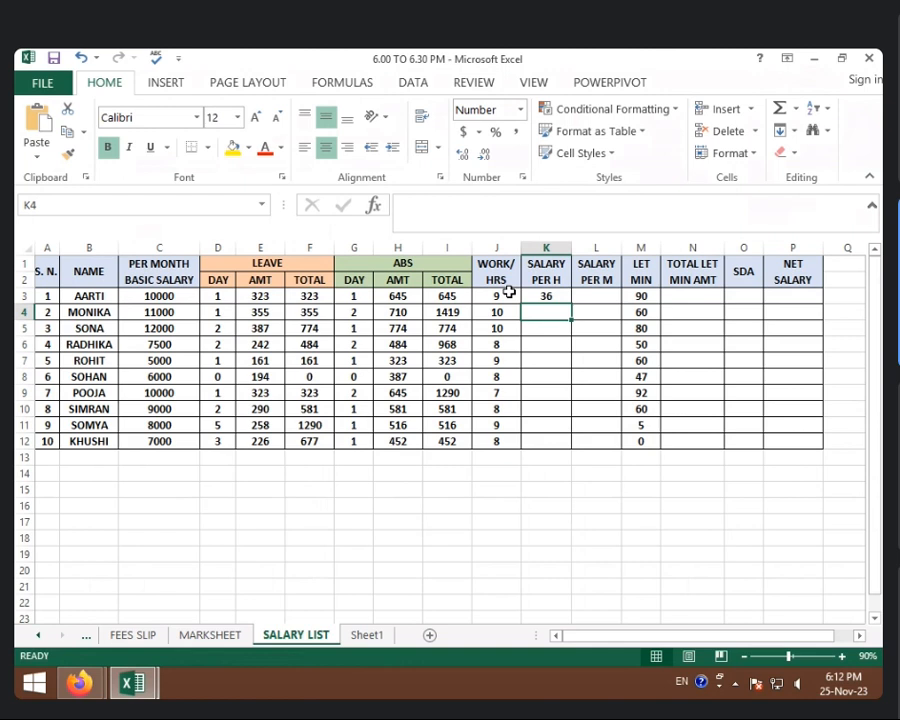
left_click(540, 295)
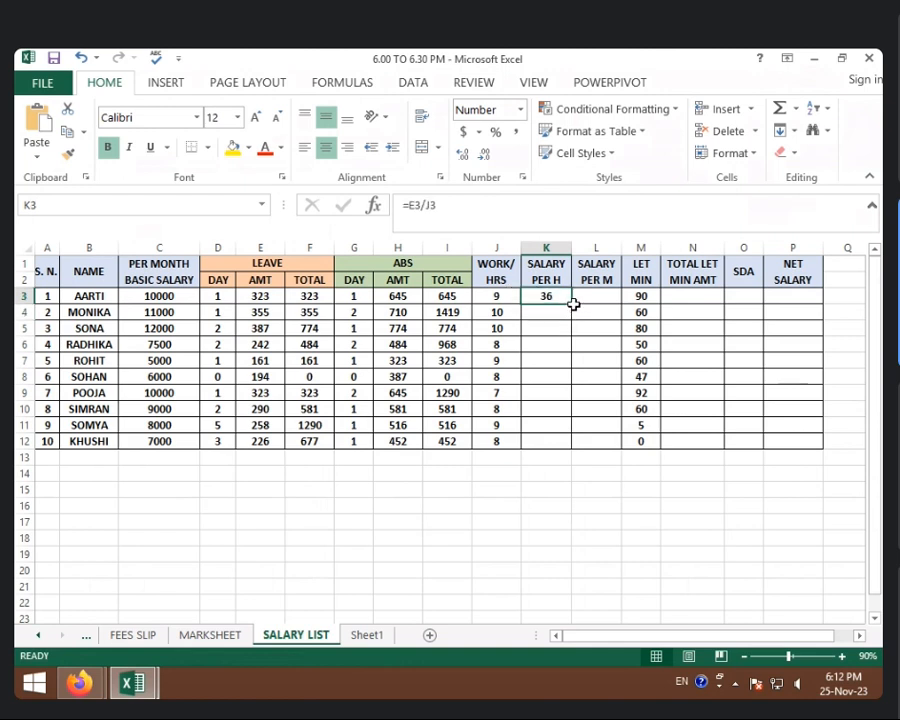
left_click_drag(568, 302, 573, 441)
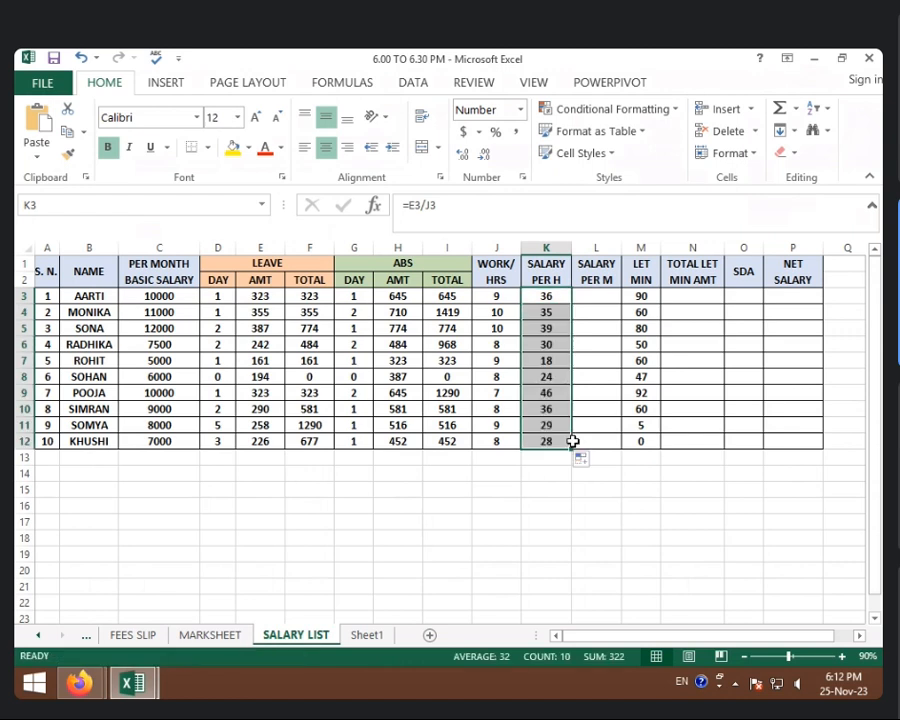
Step: Calculate the SALARY PER M in L3 with the formula =K3/60 and fill it down to L12
left_click(606, 302)
type("=")
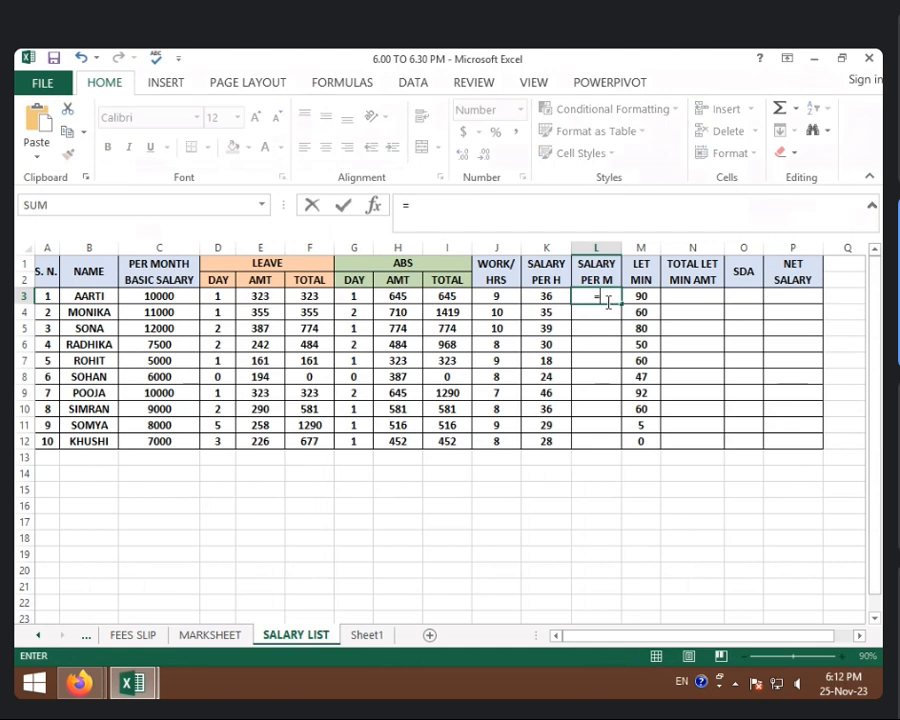
left_click(557, 297)
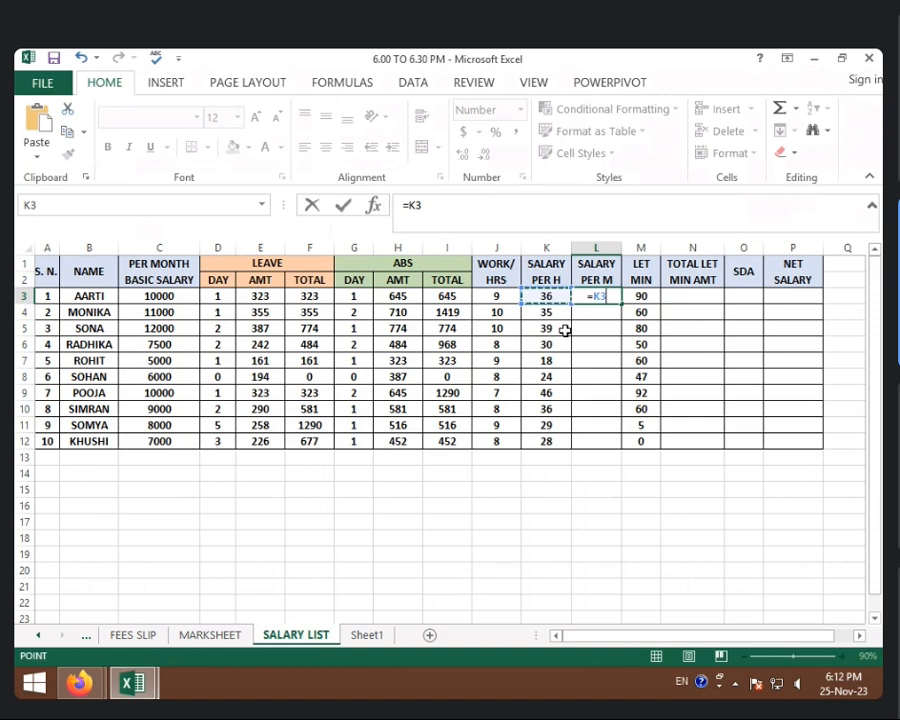
type("/60")
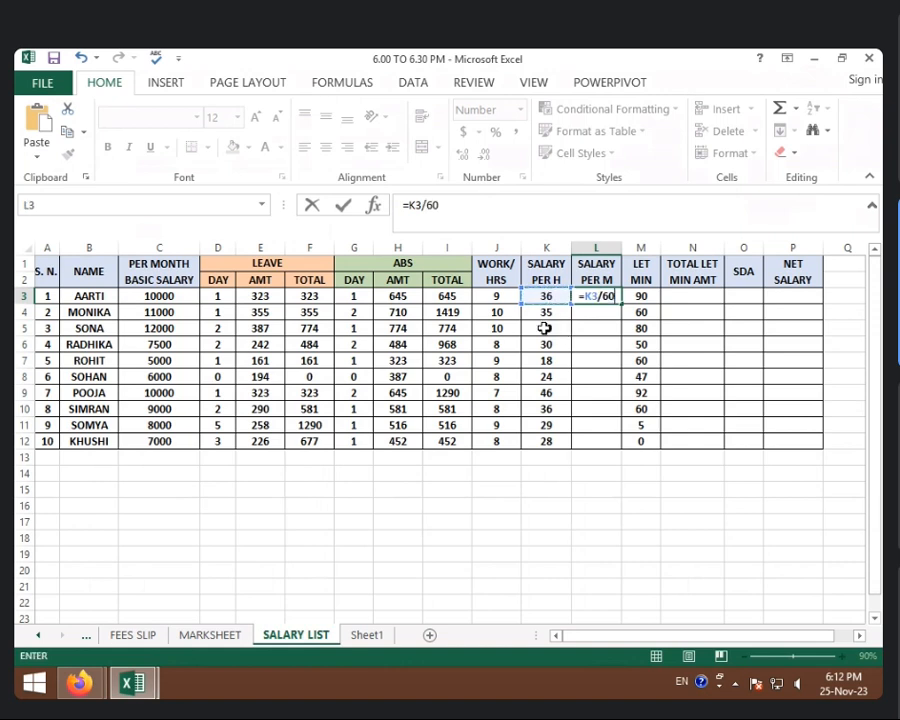
key("Return")
left_click(595, 295)
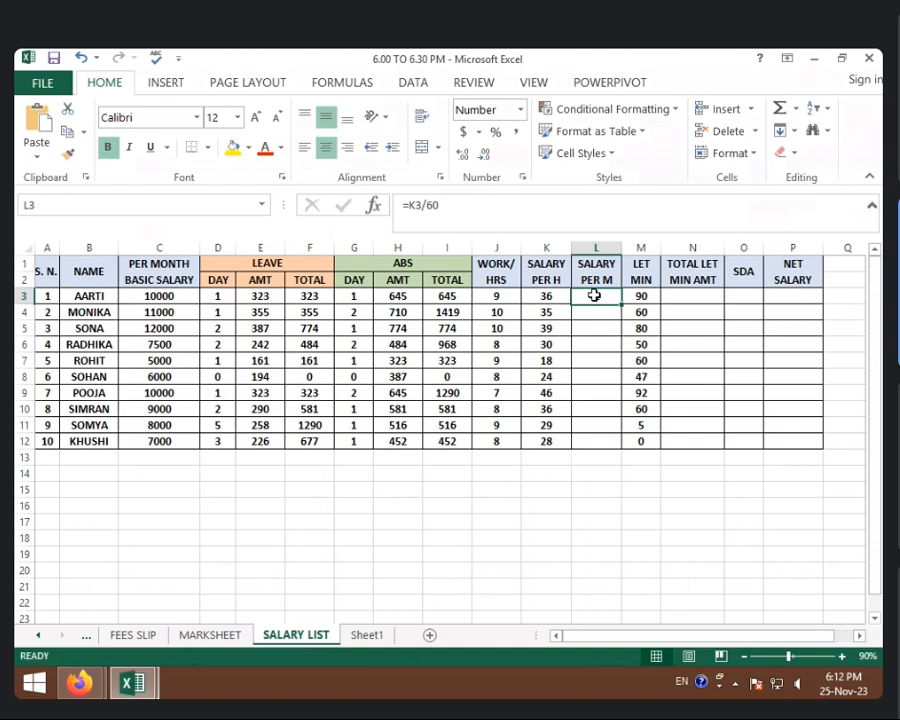
left_click_drag(625, 311, 616, 446)
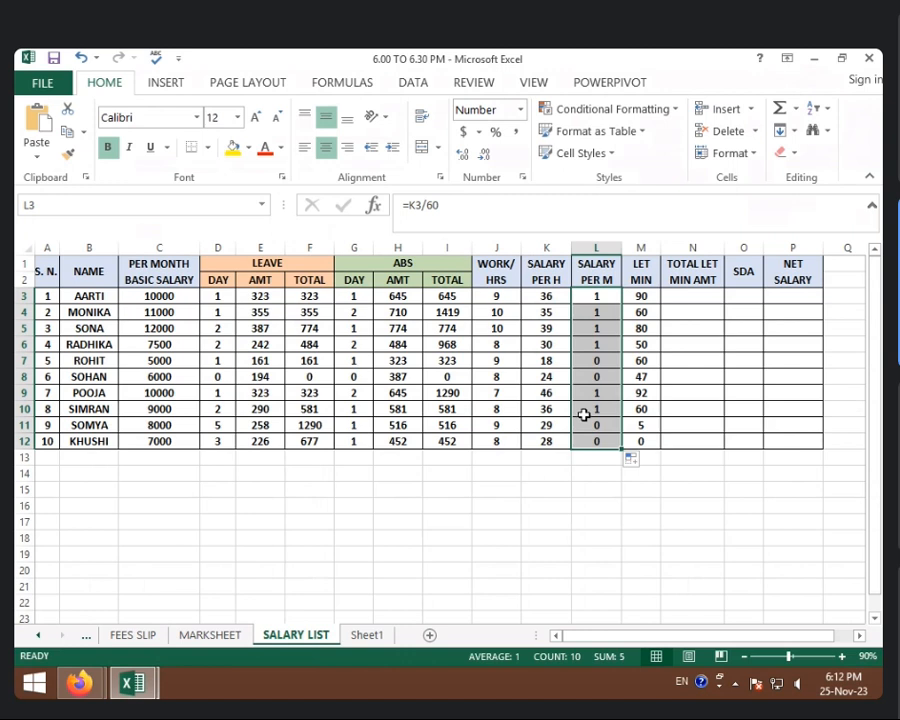
Step: Calculate the TOTAL LET MIN AMT in N3 with the formula =L3*M3 and fill it down to N12
left_click(644, 296)
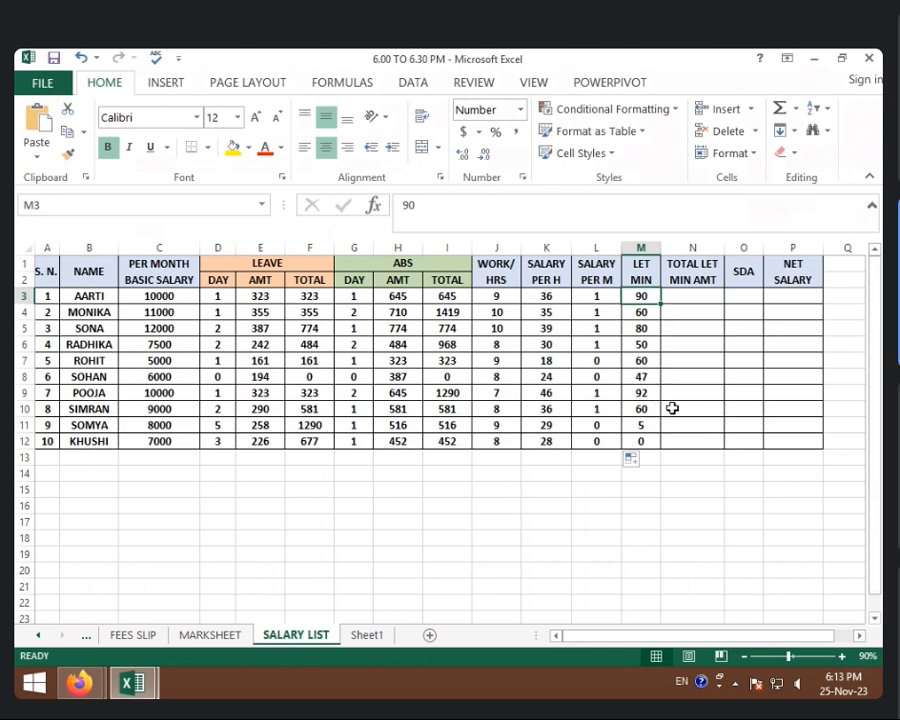
left_click(686, 297)
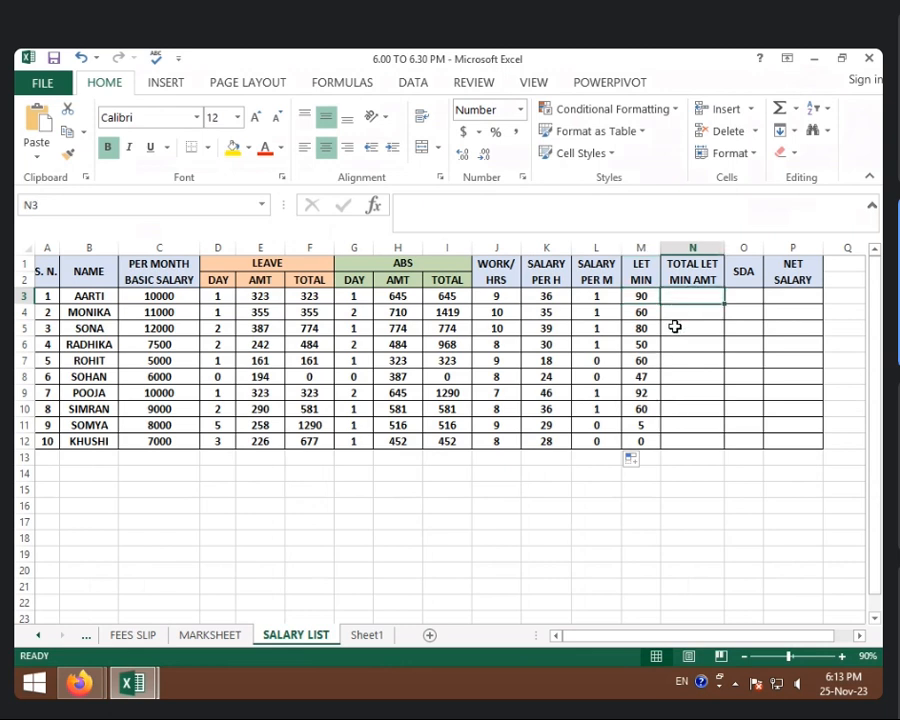
type("=")
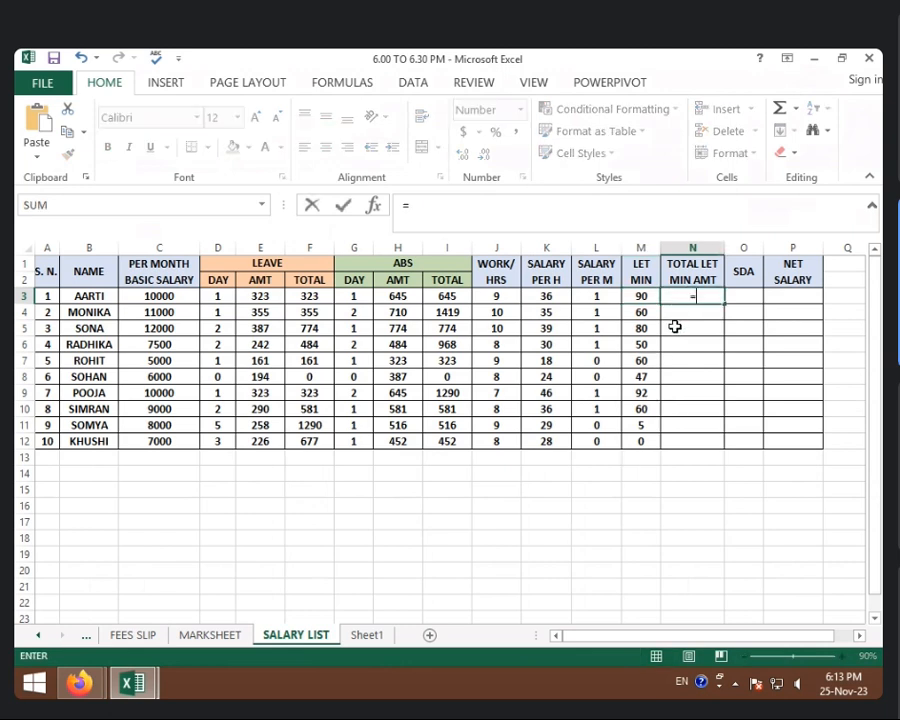
left_click(591, 296)
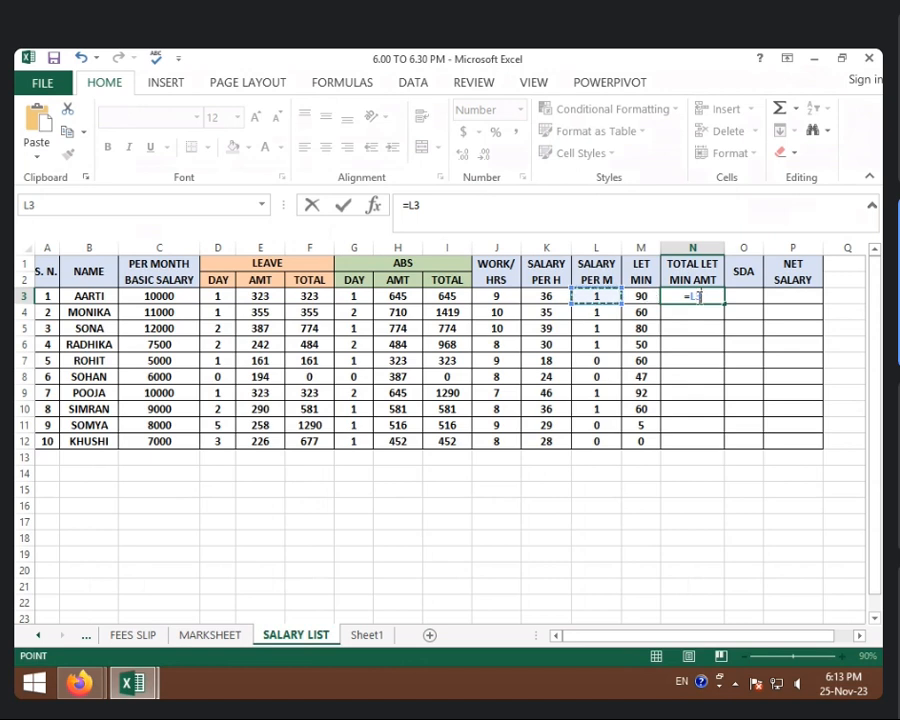
type("*")
left_click(648, 296)
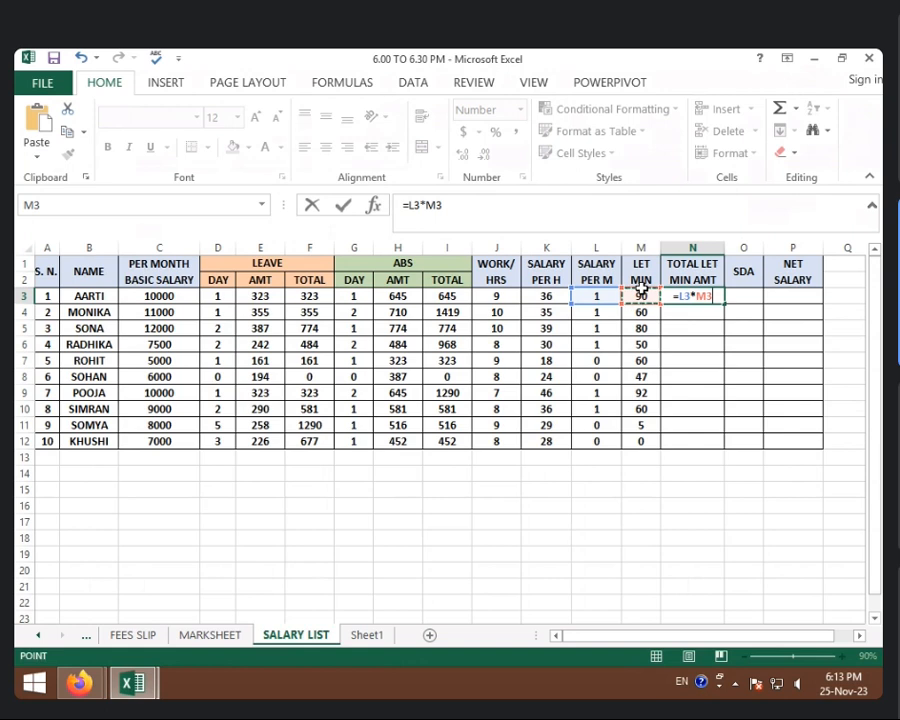
key("Return")
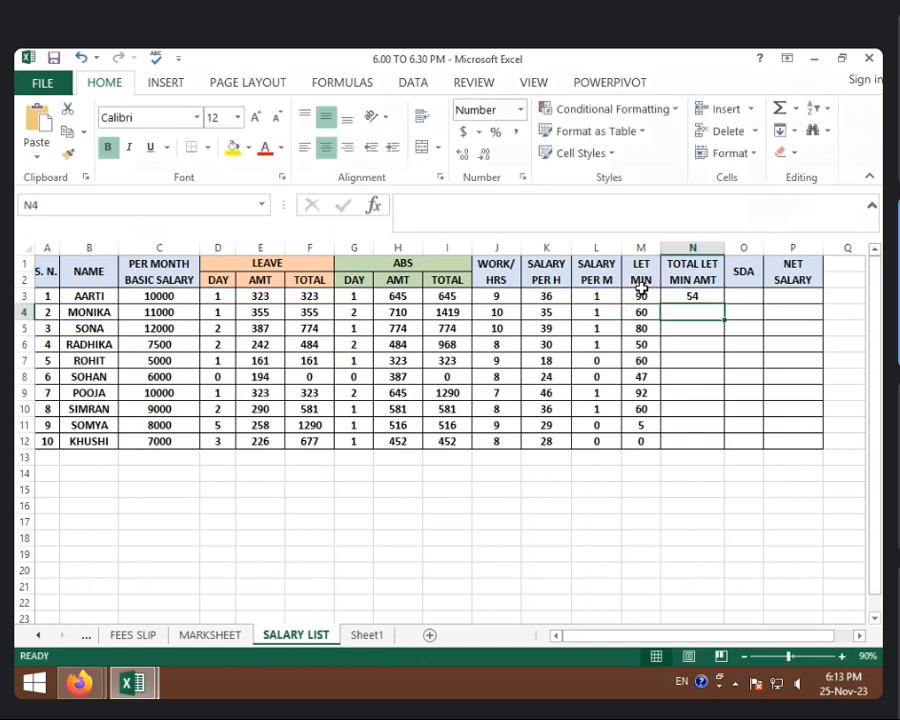
left_click(700, 297)
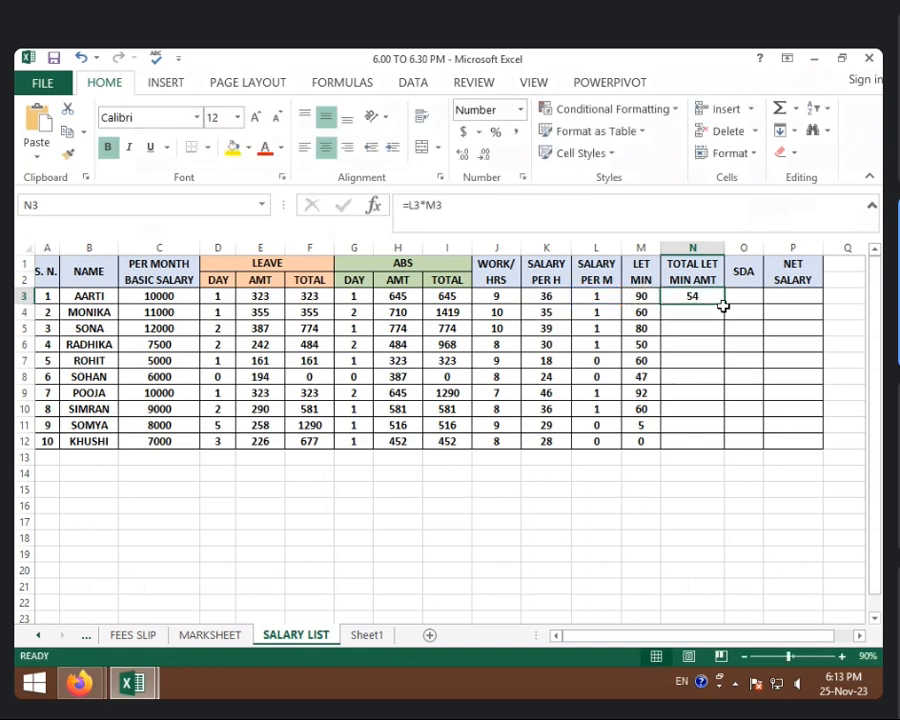
left_click_drag(723, 304, 716, 446)
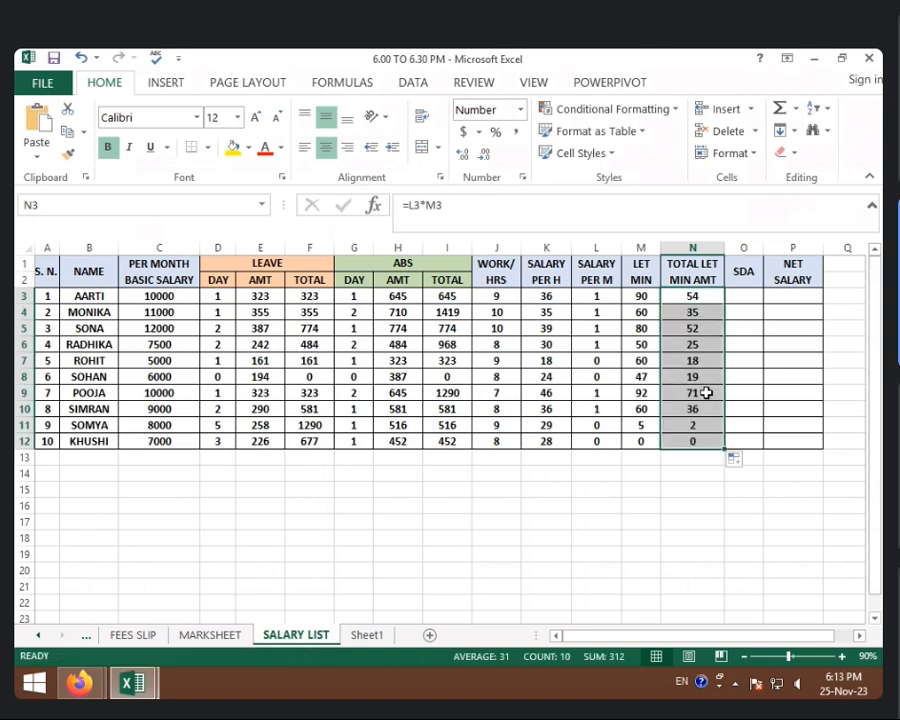
Step: Clear the TOTAL LET MIN AMT values in N3:N12, re-enter =L3*M3 in N3 and fill it down to N12
key("Delete")
left_click(702, 297)
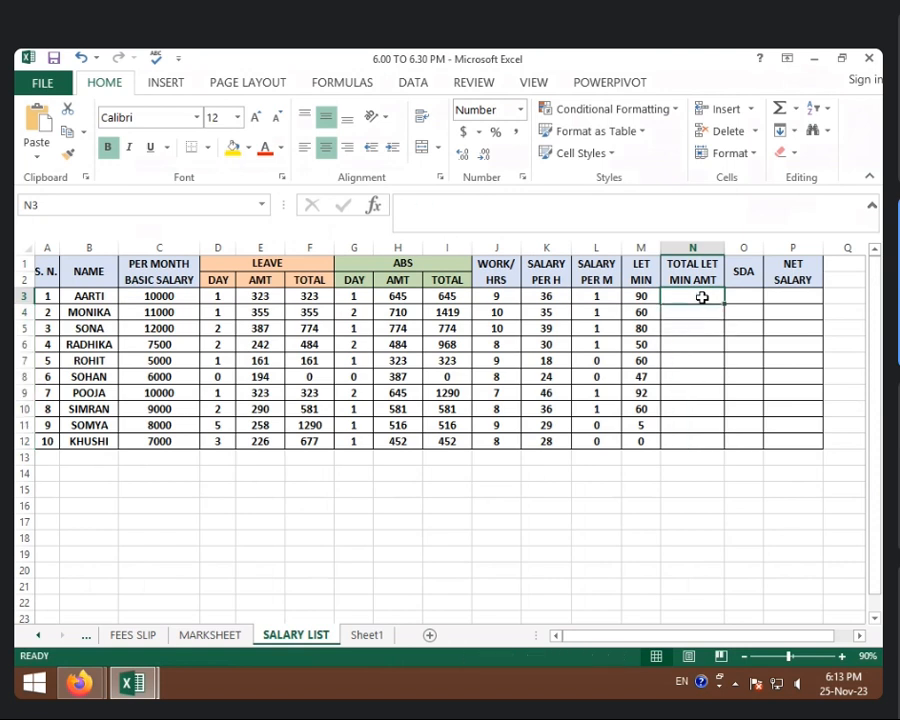
type("=")
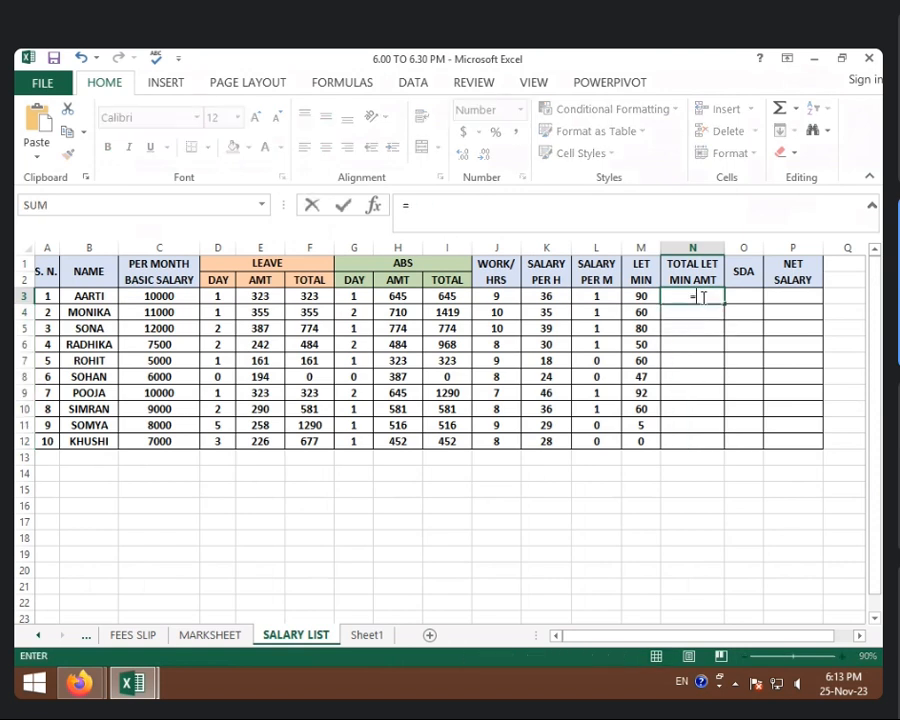
left_click(607, 294)
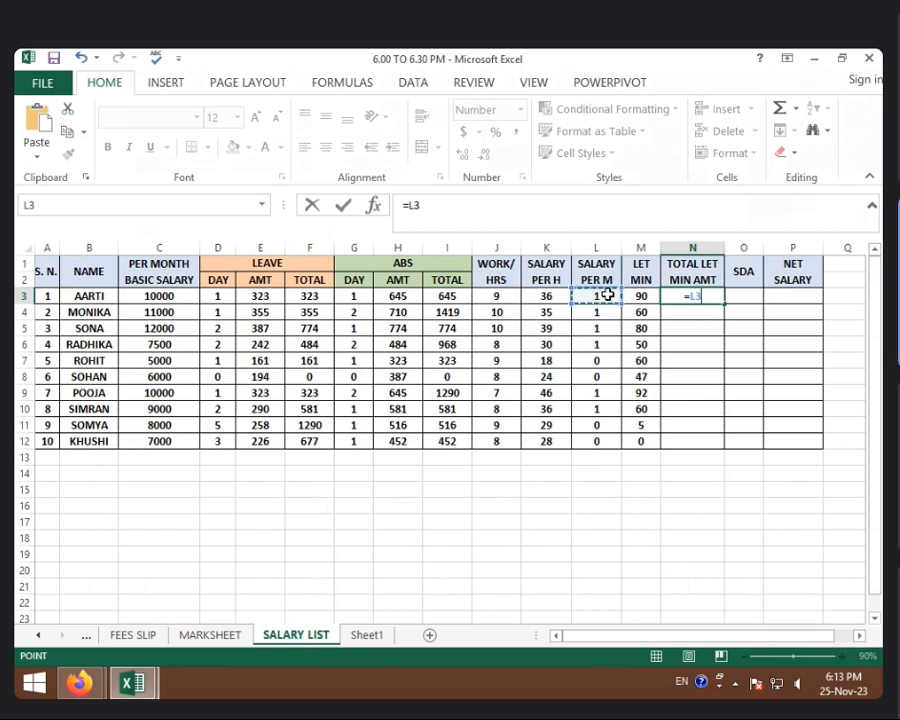
type("*")
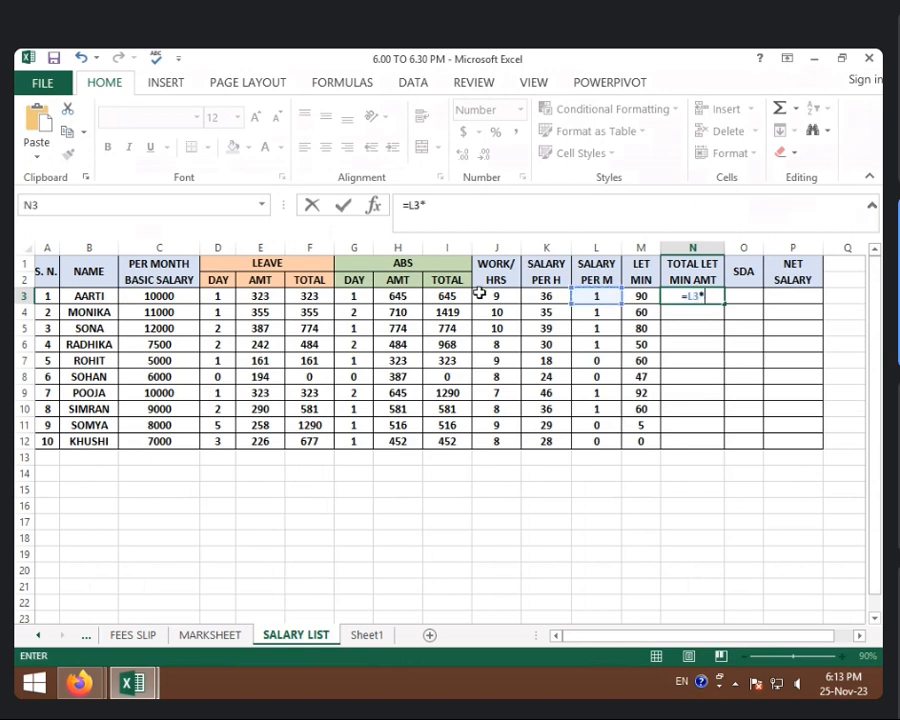
left_click(642, 296)
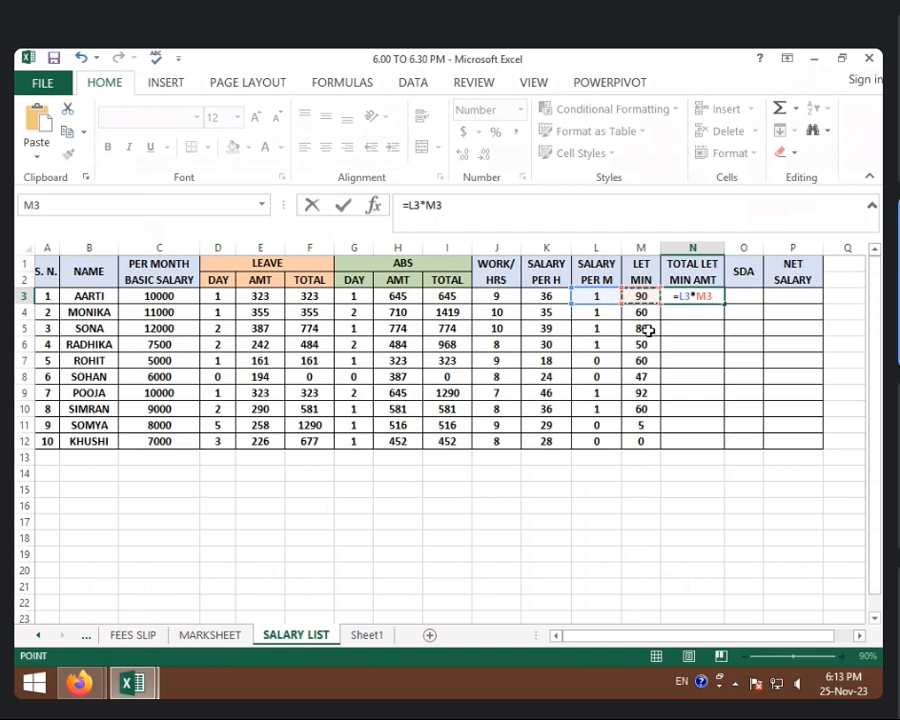
key("Return")
left_click(701, 297)
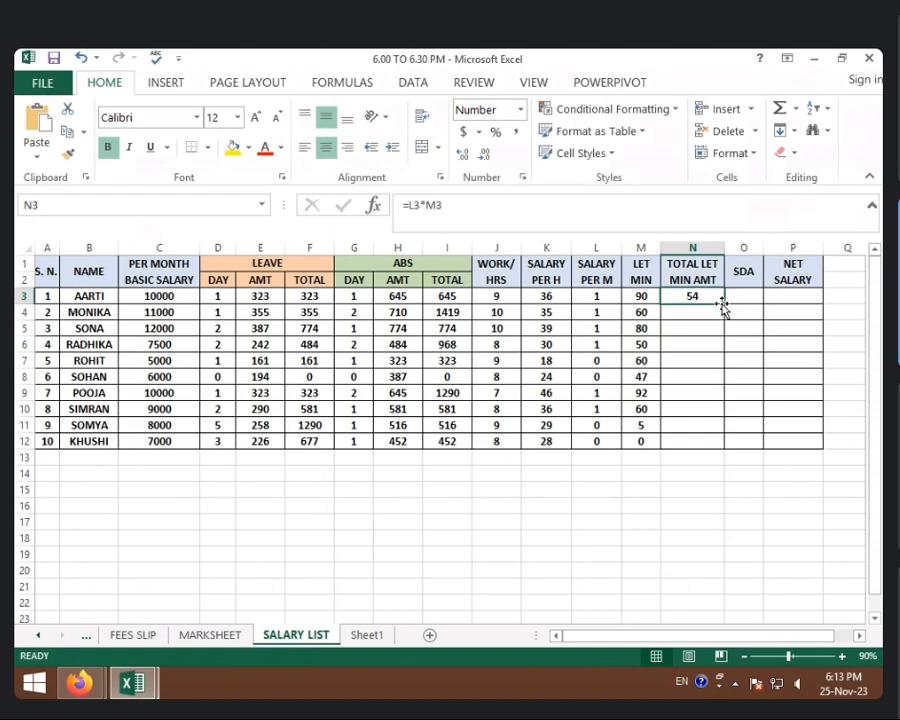
left_click_drag(725, 303, 738, 460)
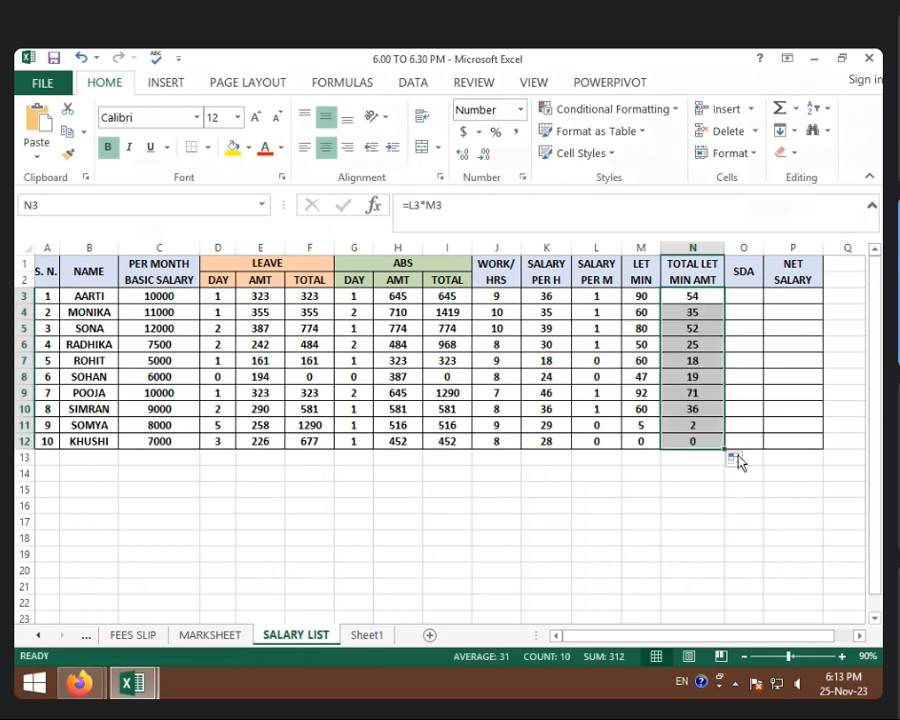
Step: Examine row 7's SALARY PER M, LET MIN and TOTAL LET MIN AMT cells to see how the amount is calculated
left_click(755, 294)
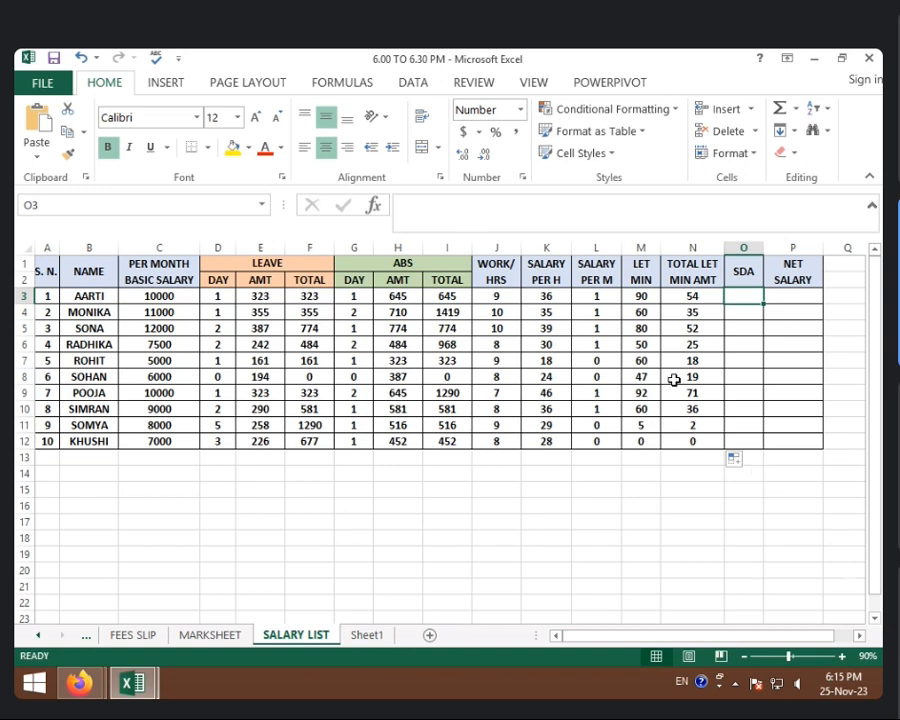
left_click(604, 362)
left_click(642, 363)
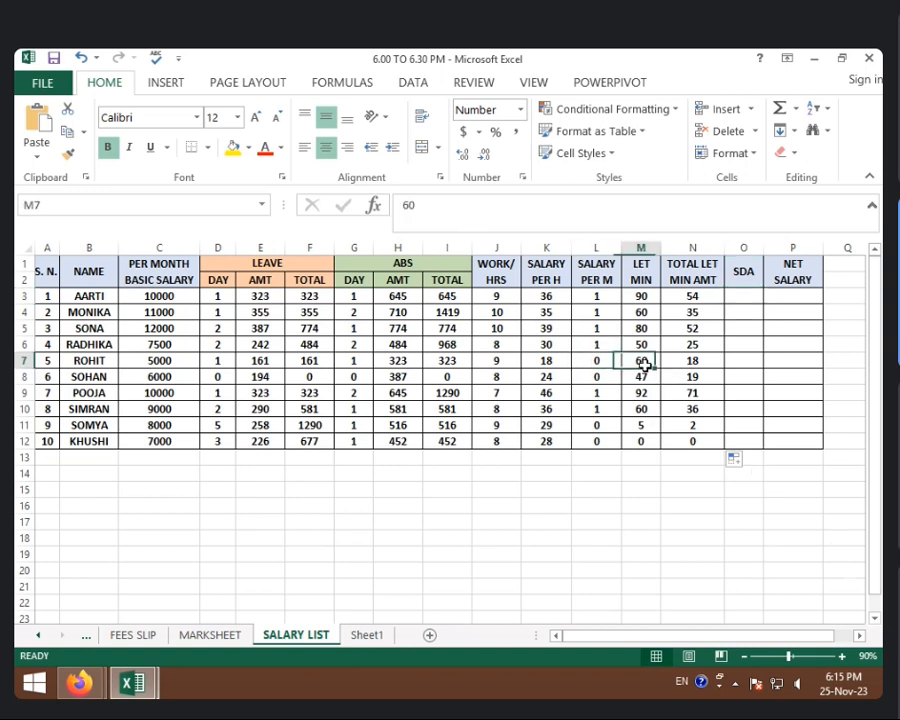
left_click(688, 363)
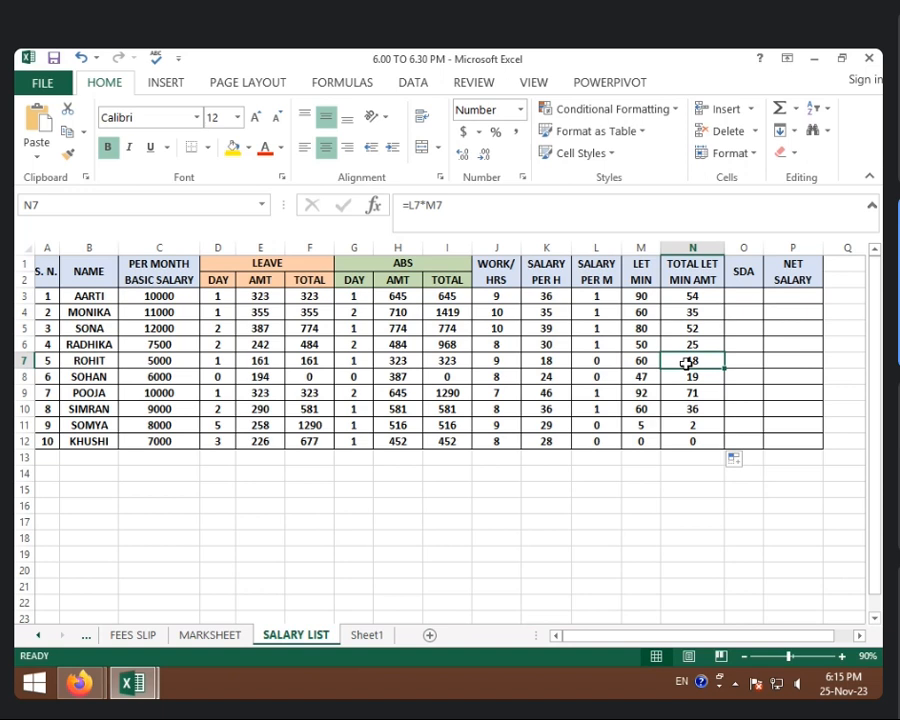
left_click(596, 364)
left_click(643, 364)
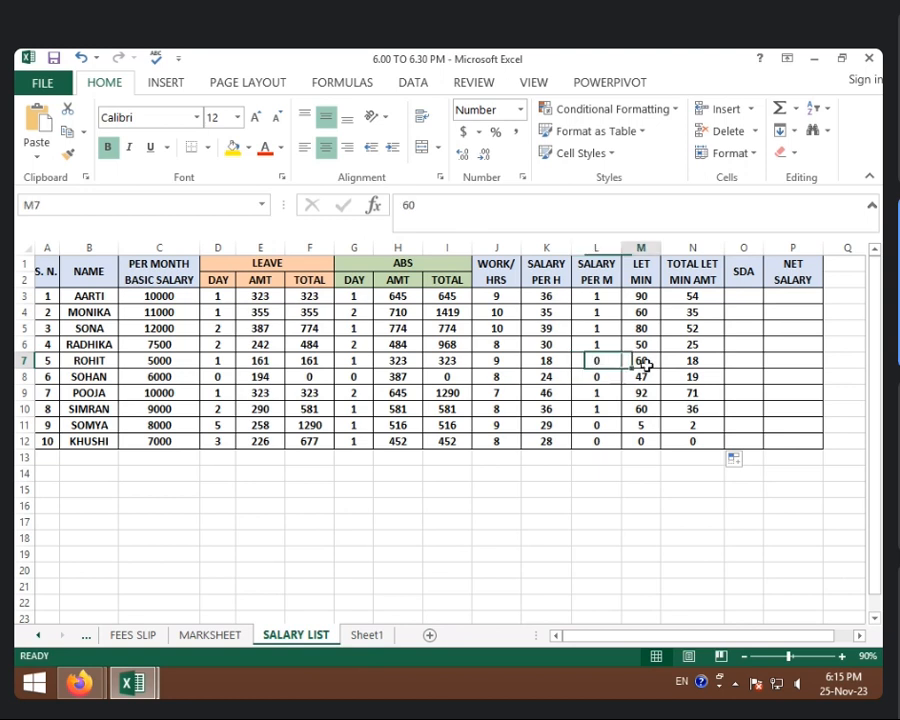
left_click(718, 362)
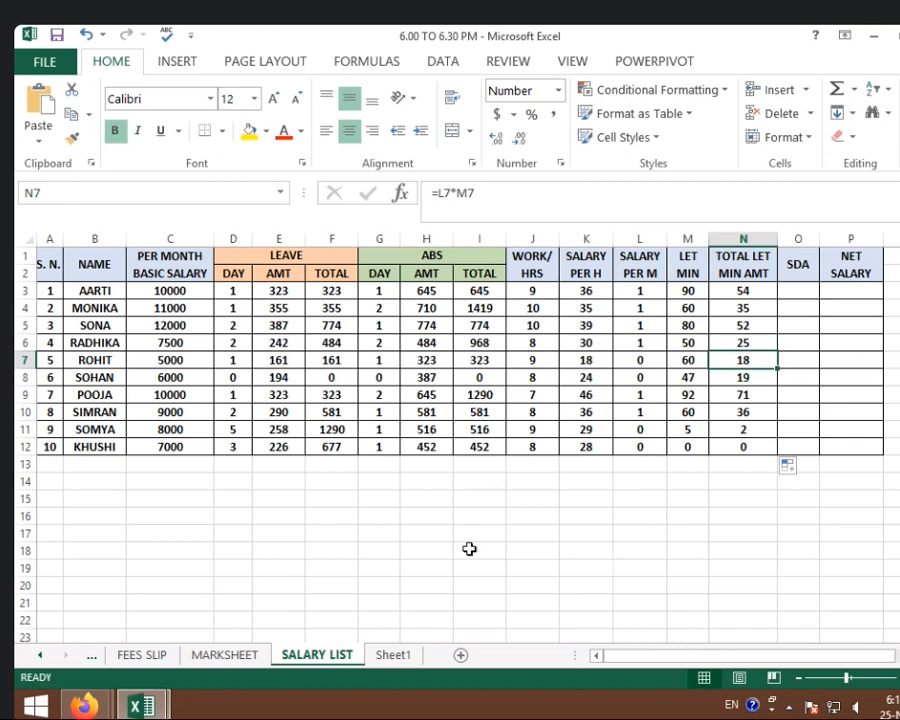
Step: Enter the test calculation =0*60 in the empty cell H17 below the table
left_click(443, 532)
type("=*")
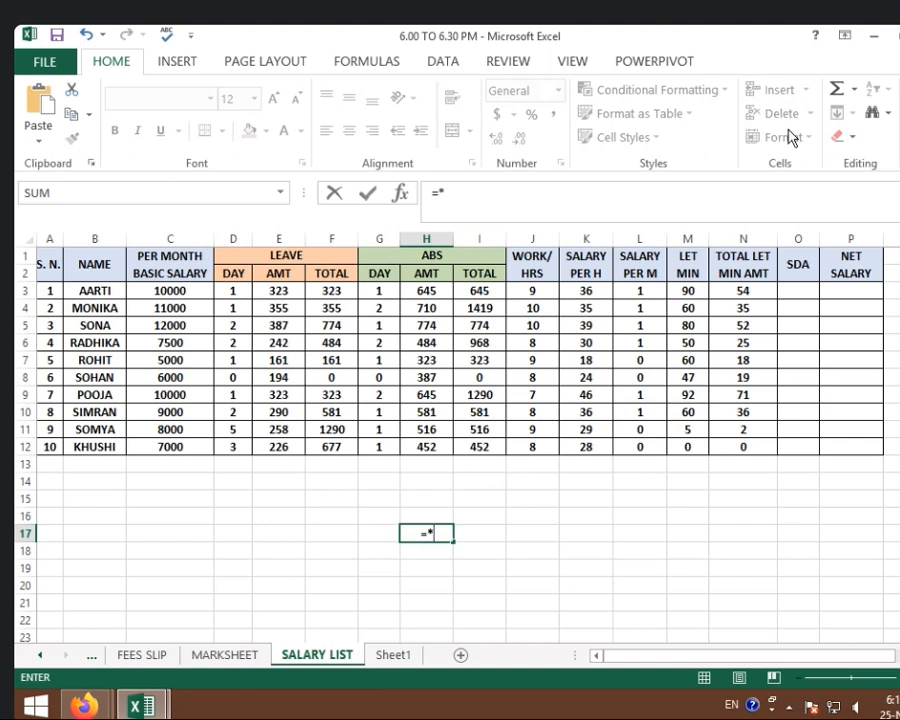
key("BackSpace")
type("0*60")
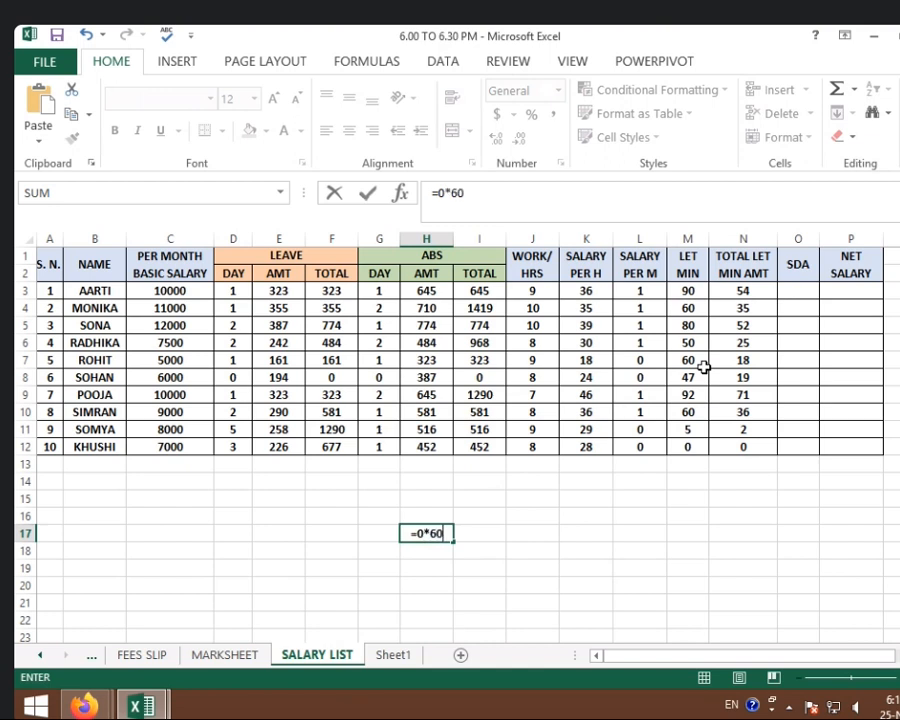
key("Return")
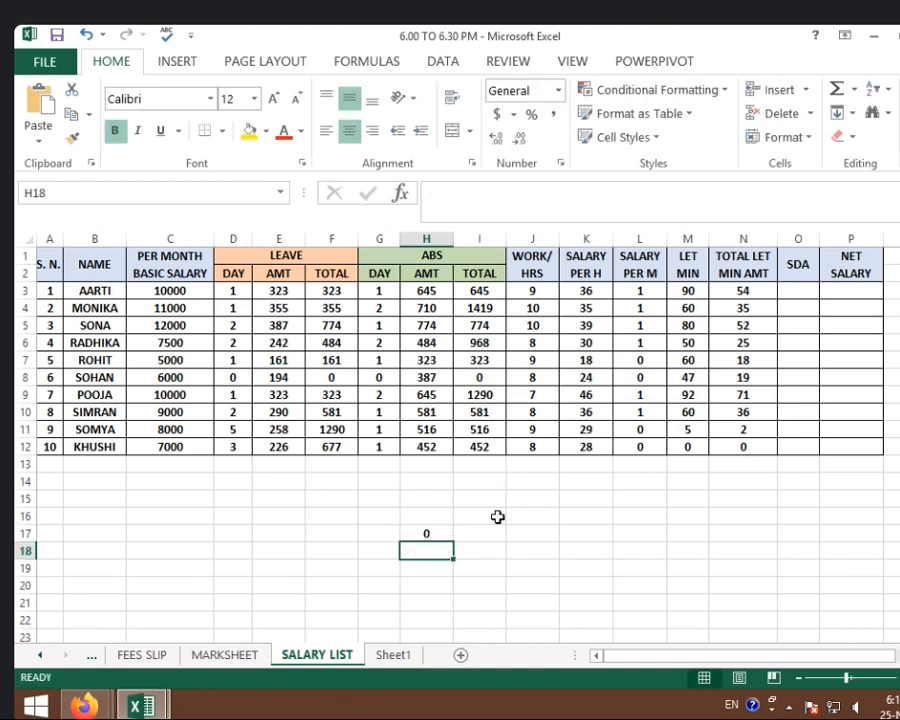
left_click(437, 528)
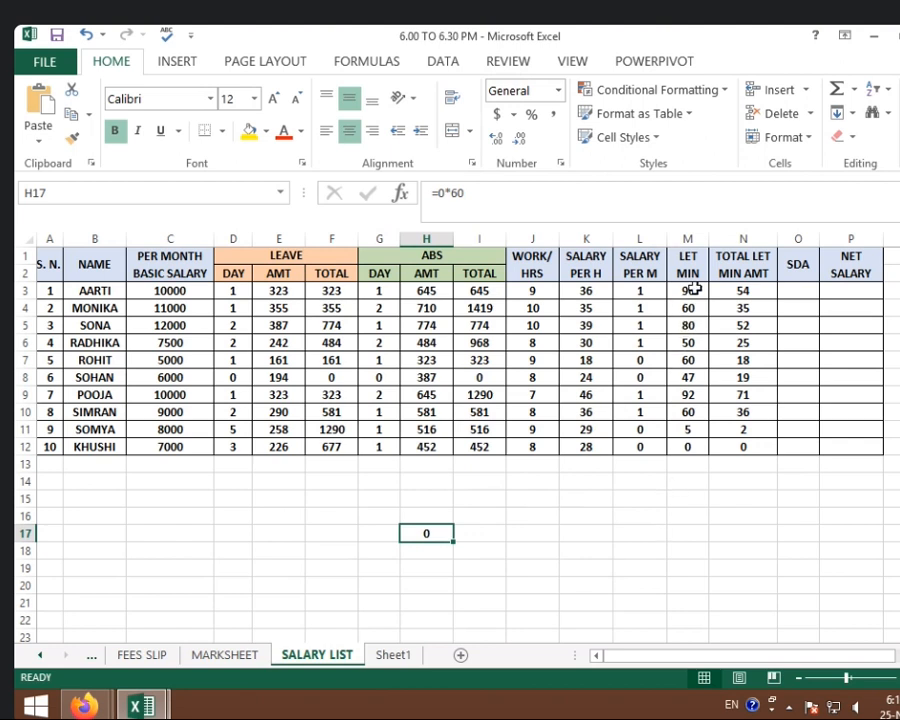
Step: Compare the contents of L3, M3 and N3 with the test calculation in H17
left_click(646, 290)
left_click(742, 291)
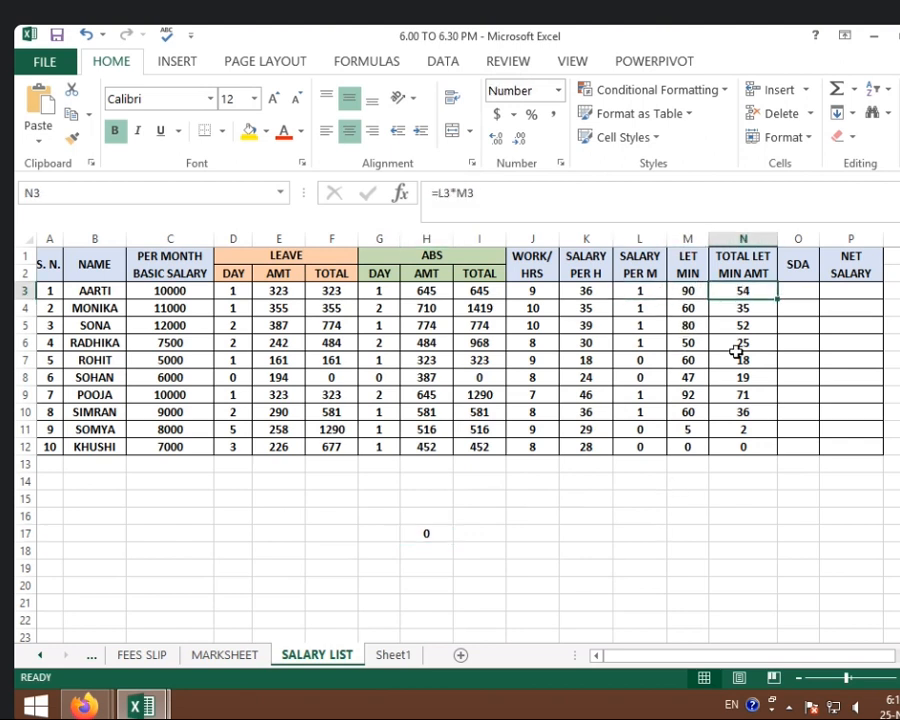
left_click(684, 291)
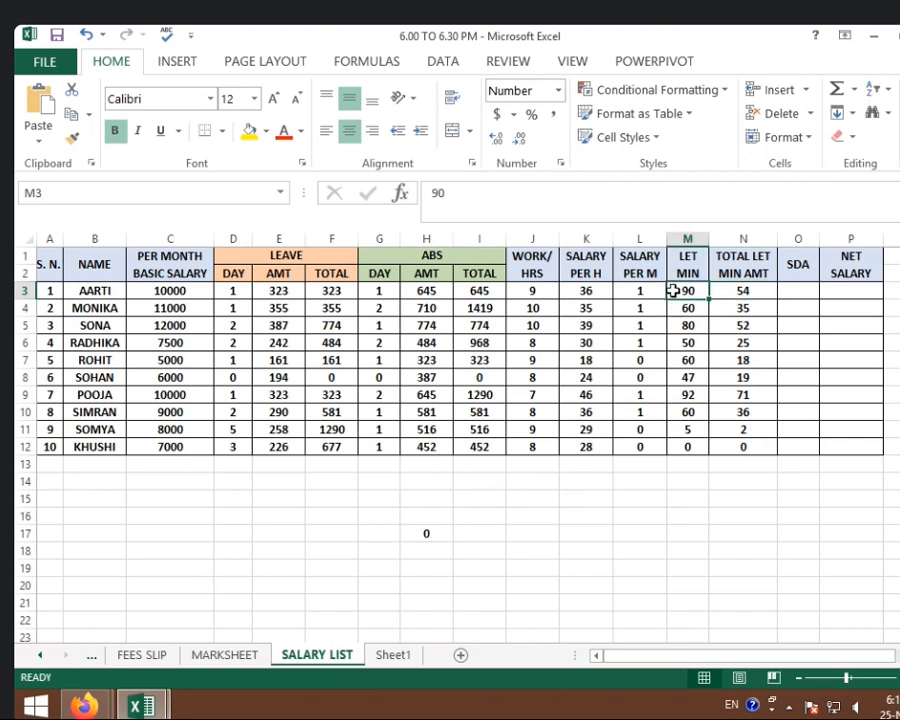
left_click(648, 291)
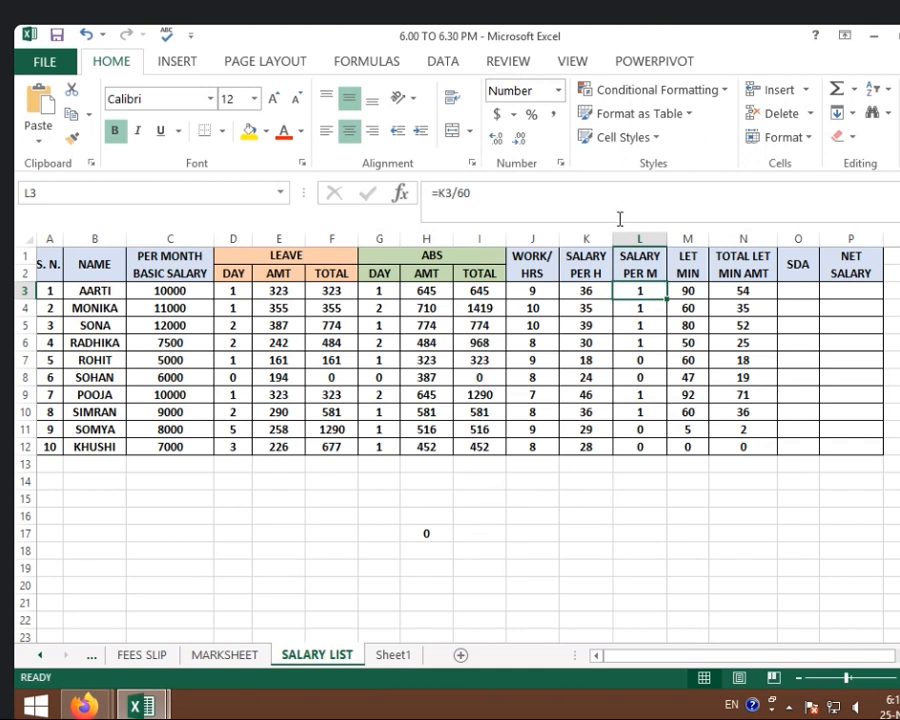
left_click(748, 290)
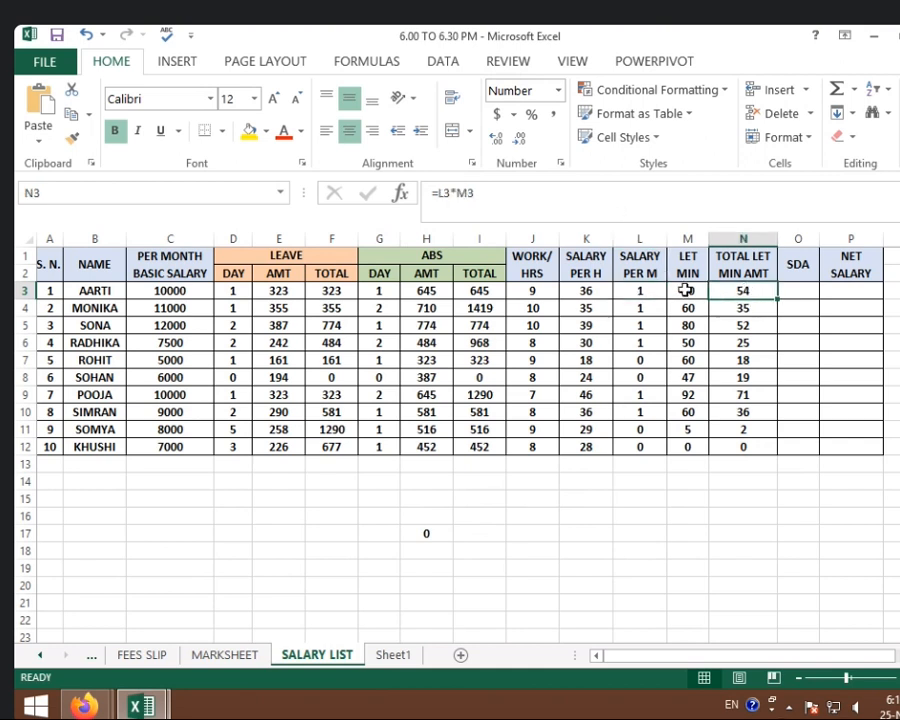
left_click(642, 290)
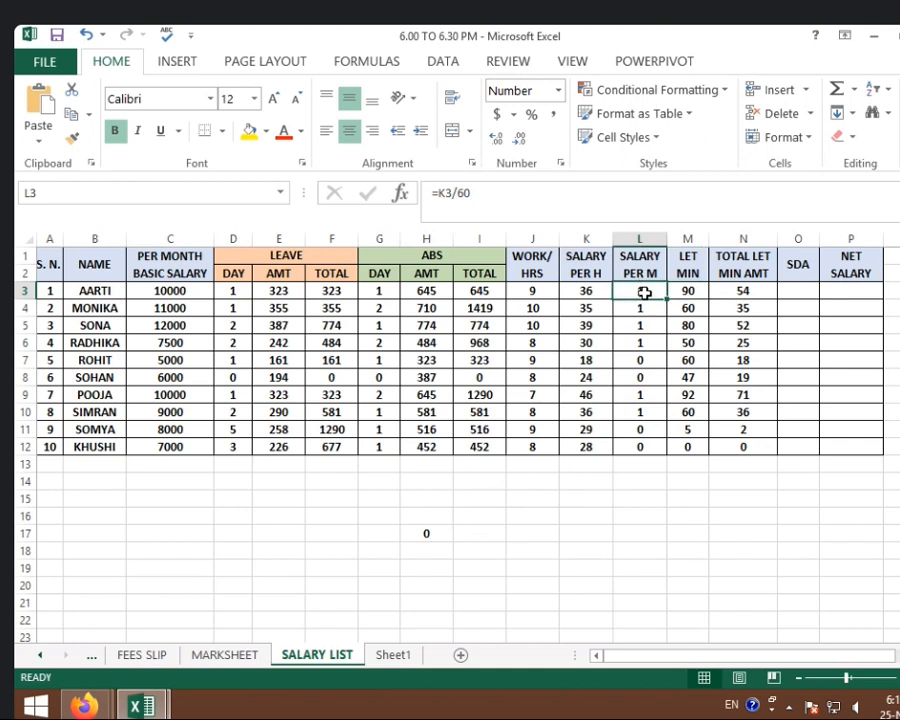
left_click(742, 291)
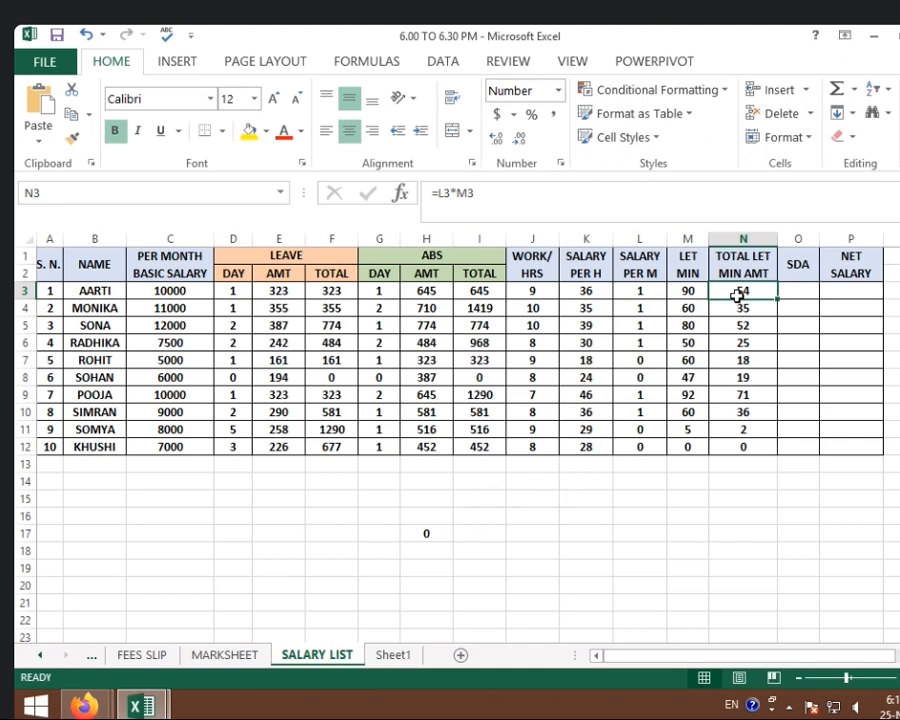
left_click(444, 531)
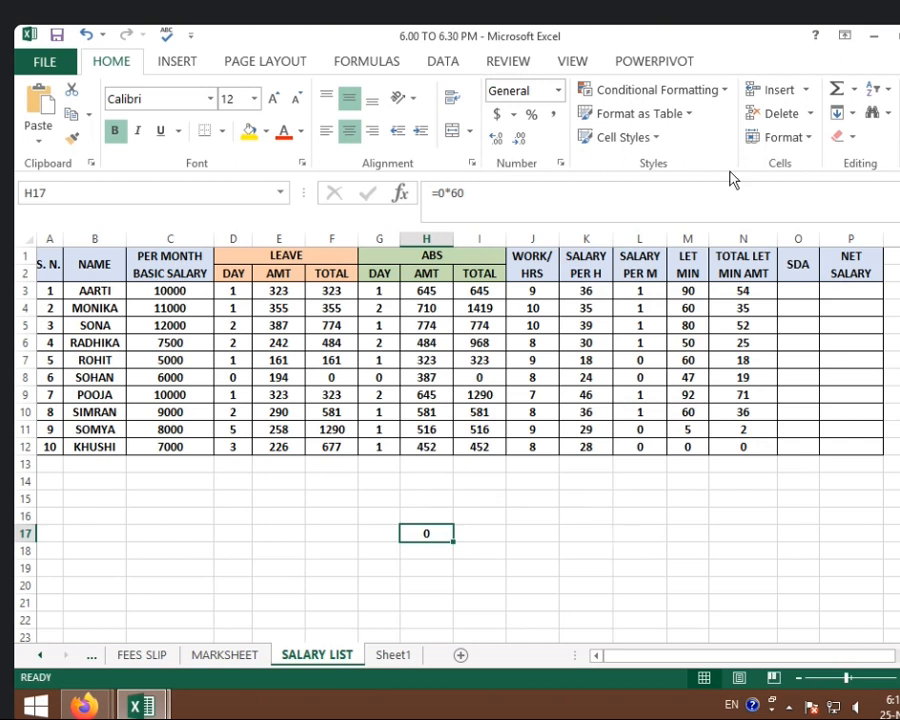
left_click(641, 287)
left_click_drag(641, 287, 638, 303)
left_click(641, 287)
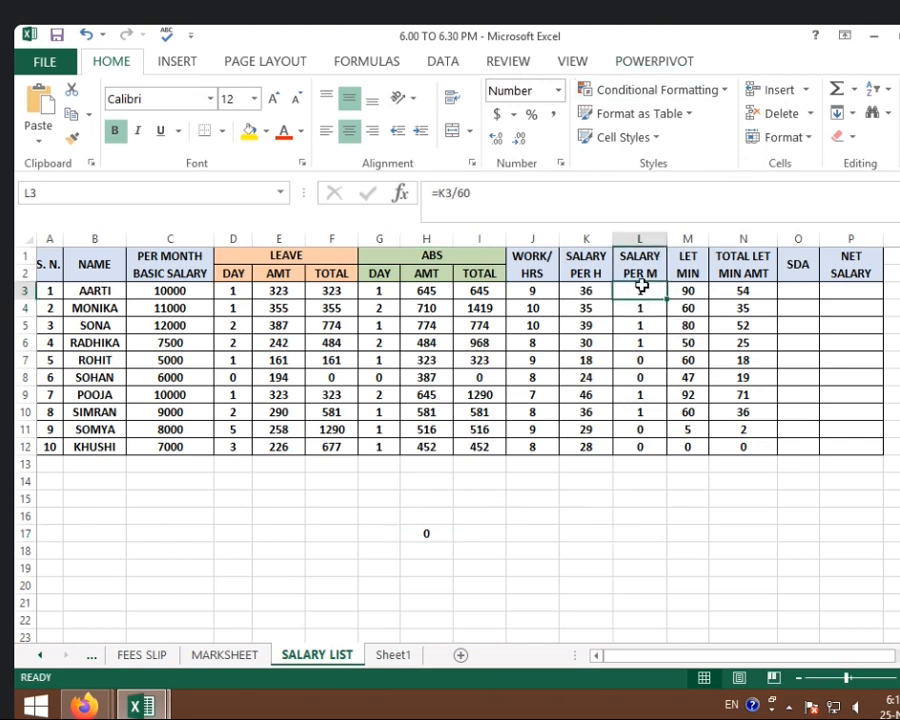
left_click(760, 290)
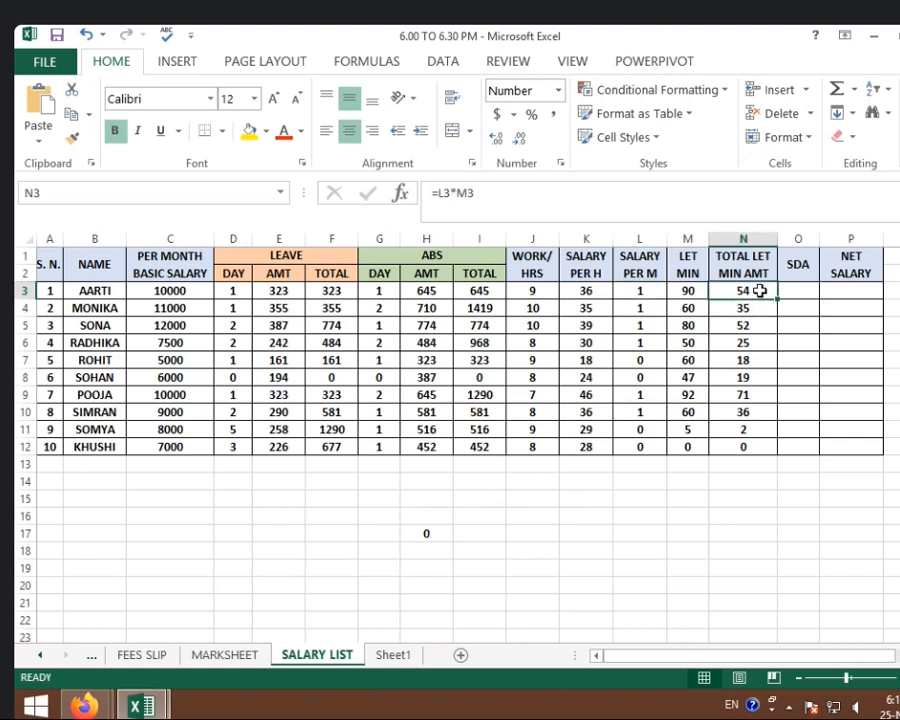
Step: Replace the SALARY PER M formula in L3 with the fixed value 1 and check the amount in N3
left_click(646, 290)
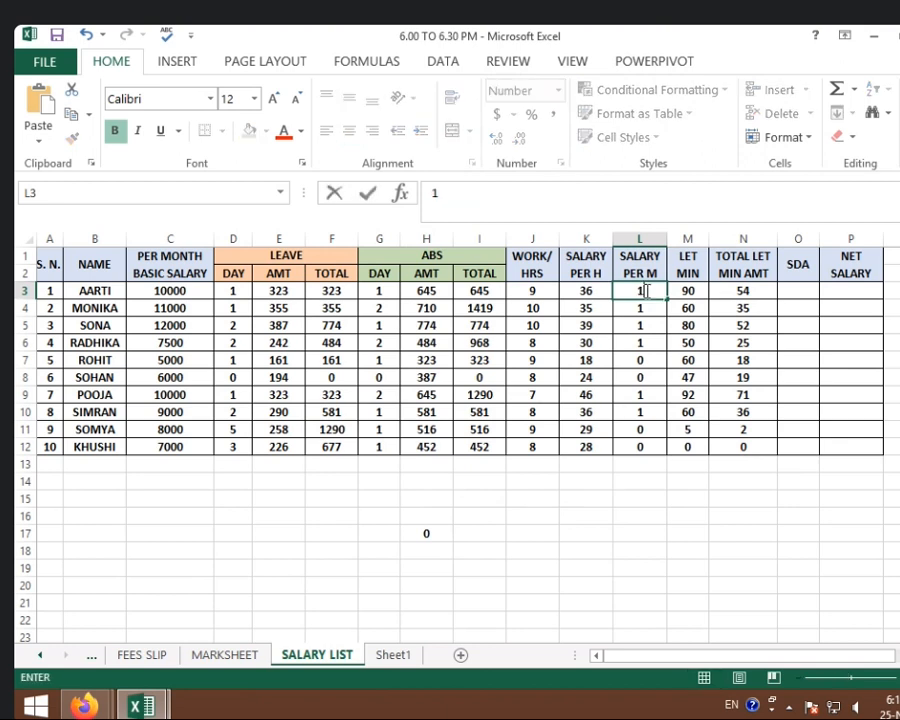
key("Down")
key("Down")
key("Down")
key("Down")
left_click(753, 292)
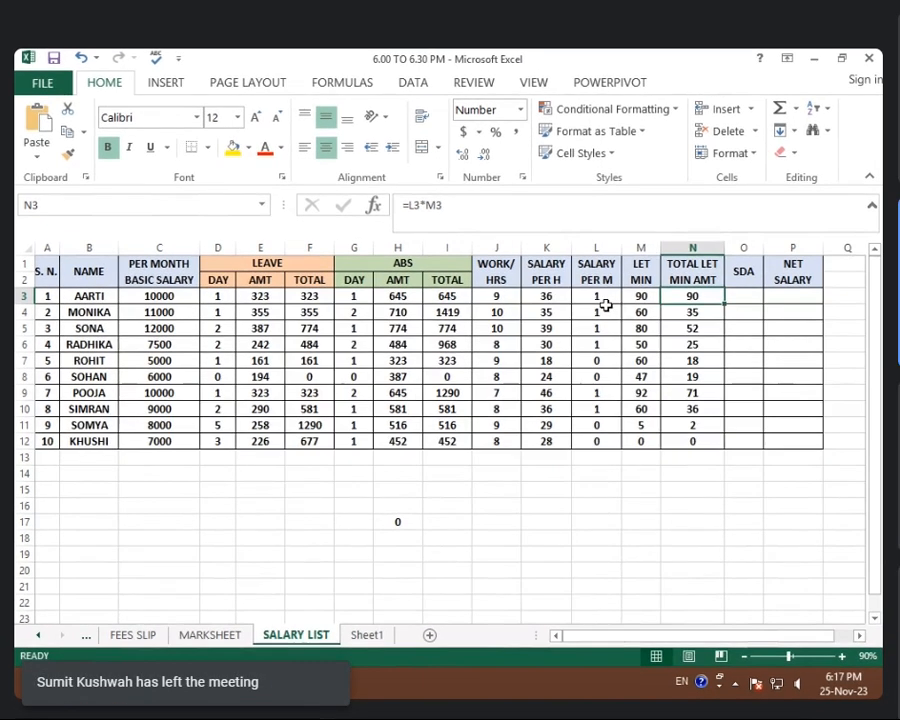
left_click(650, 303)
Step: Restore the SALARY PER M formula =K3/60 in L3 and check the amount in N3
left_click(600, 295)
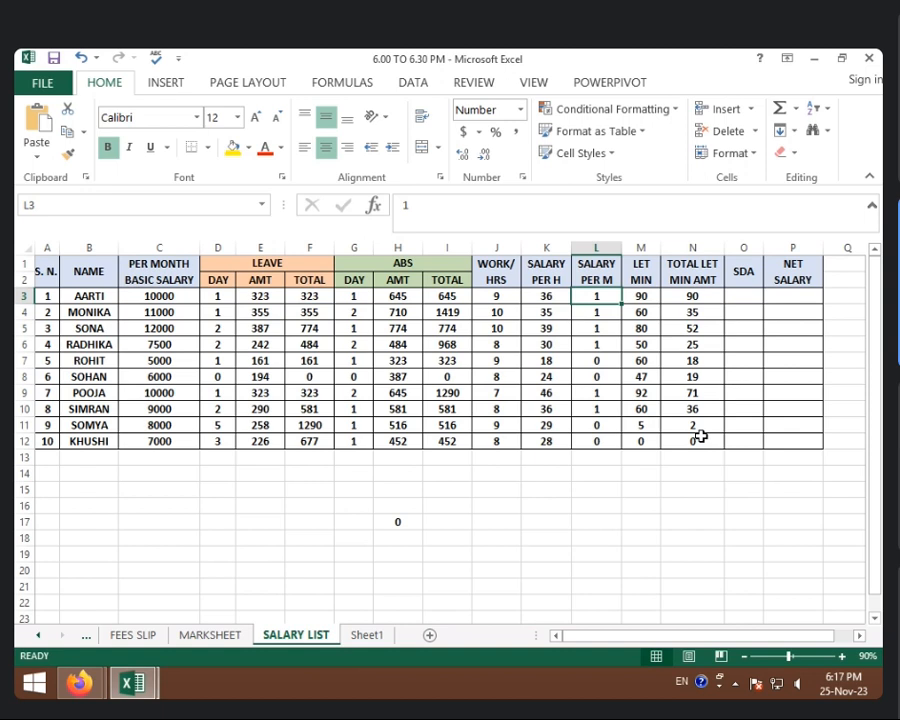
type("=")
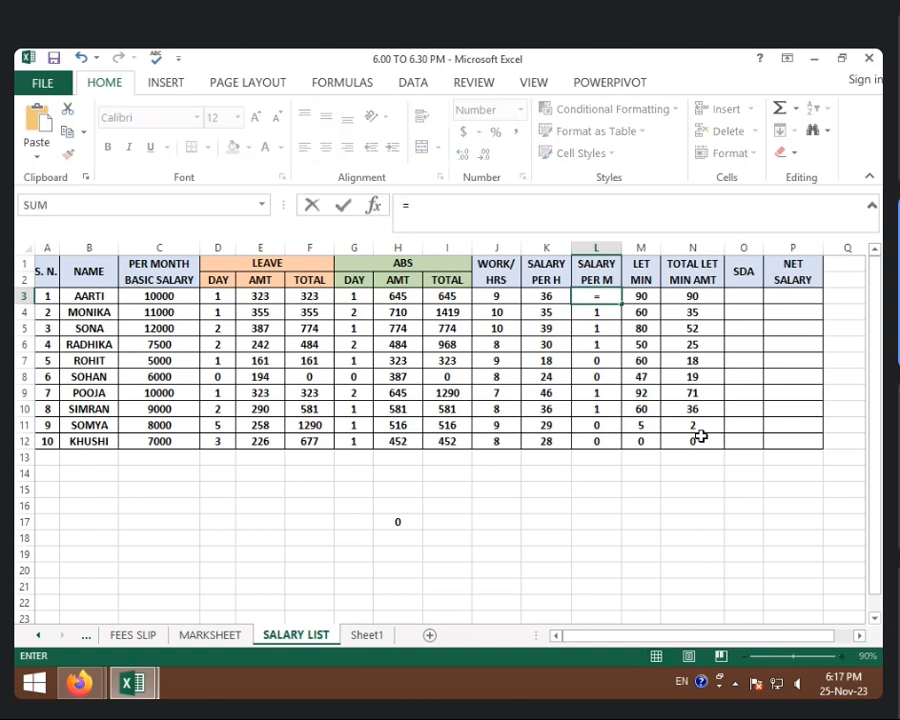
left_click(546, 295)
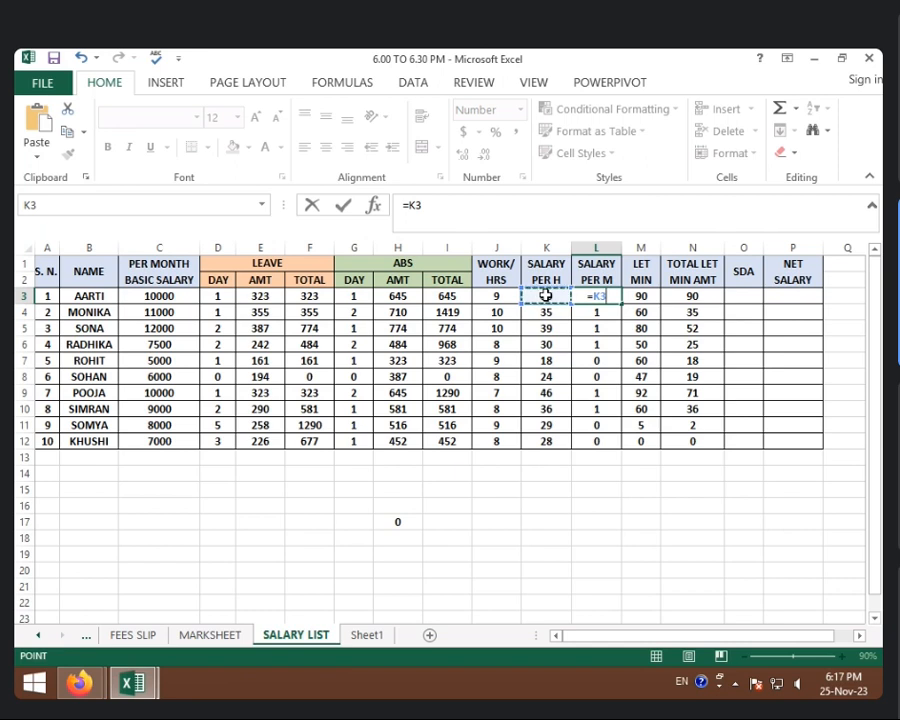
type("/60")
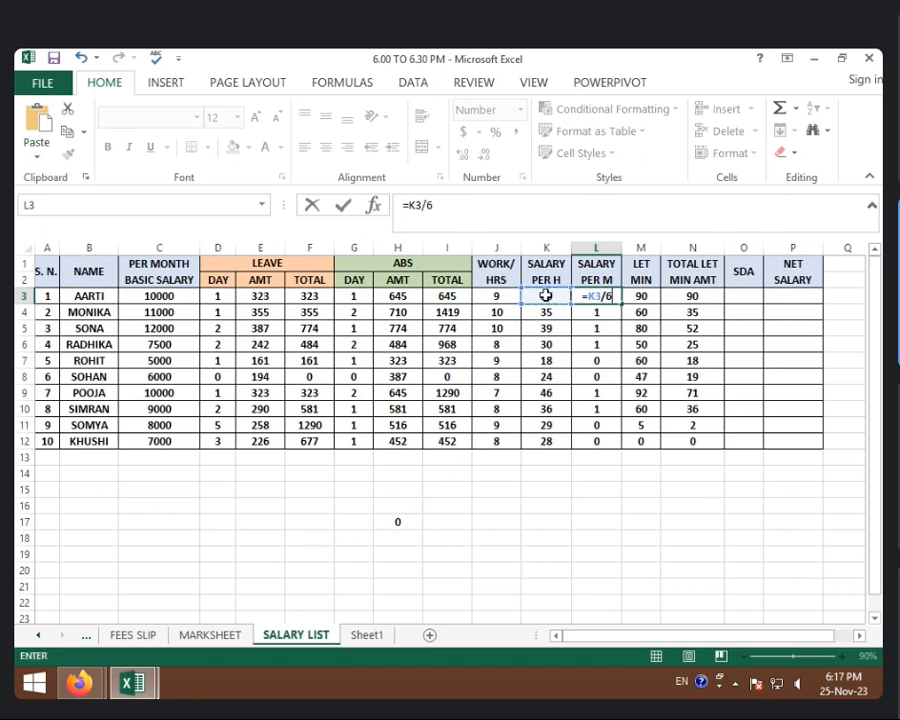
key("Return")
left_click(692, 295)
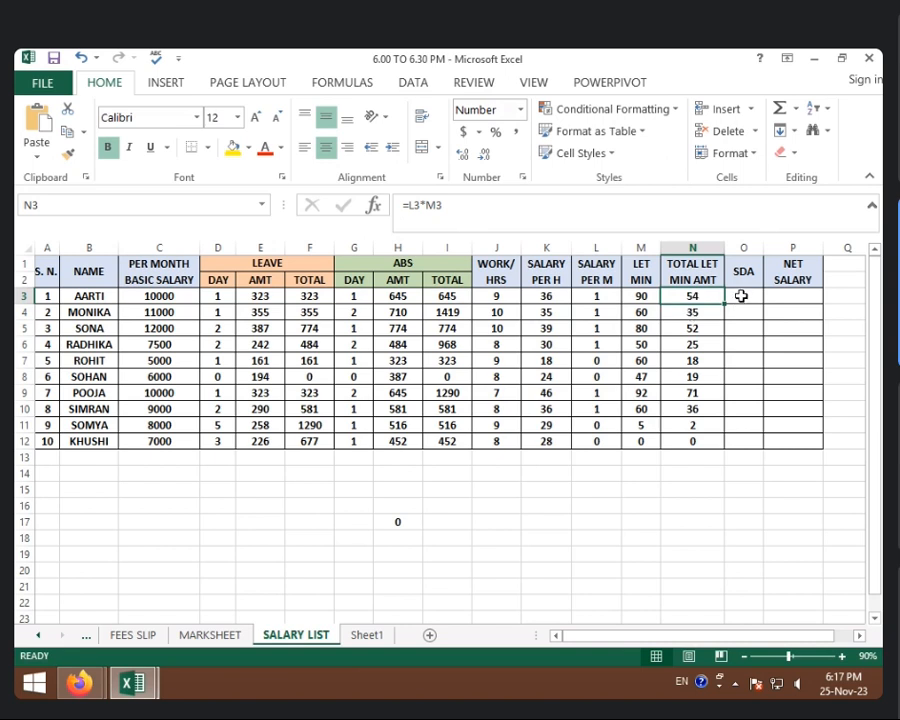
Step: Calculate SDA in O3 with the formula =F3+I3+N3 and fill it down to O12
left_click(741, 296)
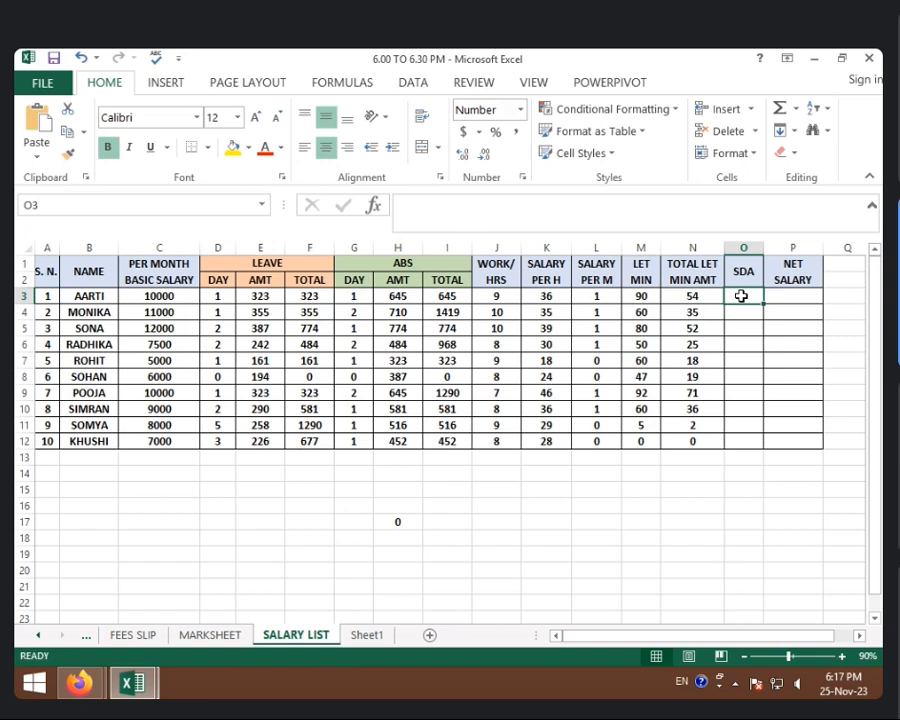
type("=")
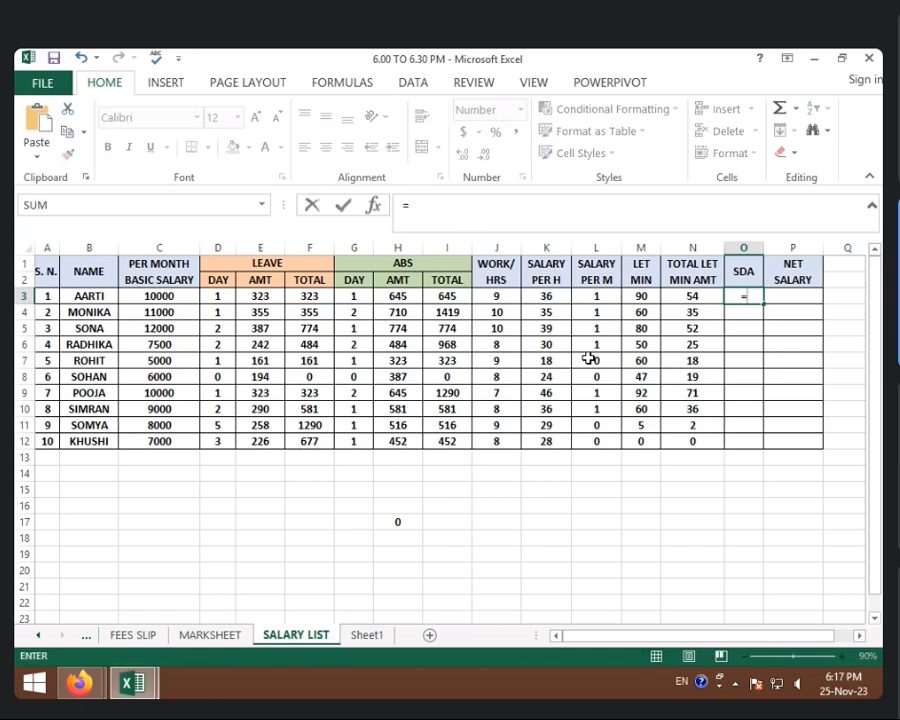
left_click(312, 296)
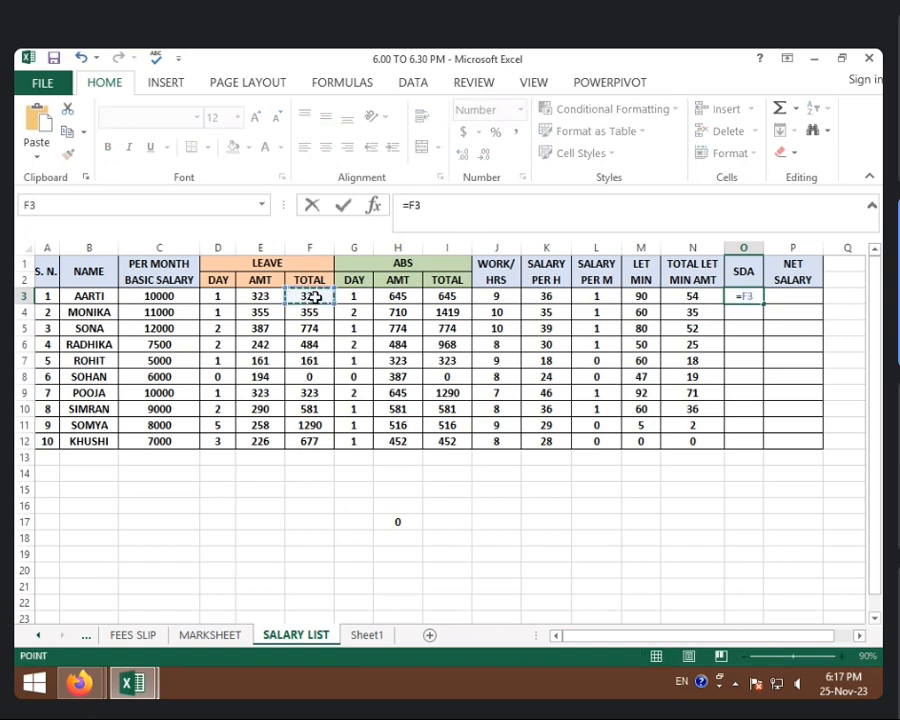
type("+")
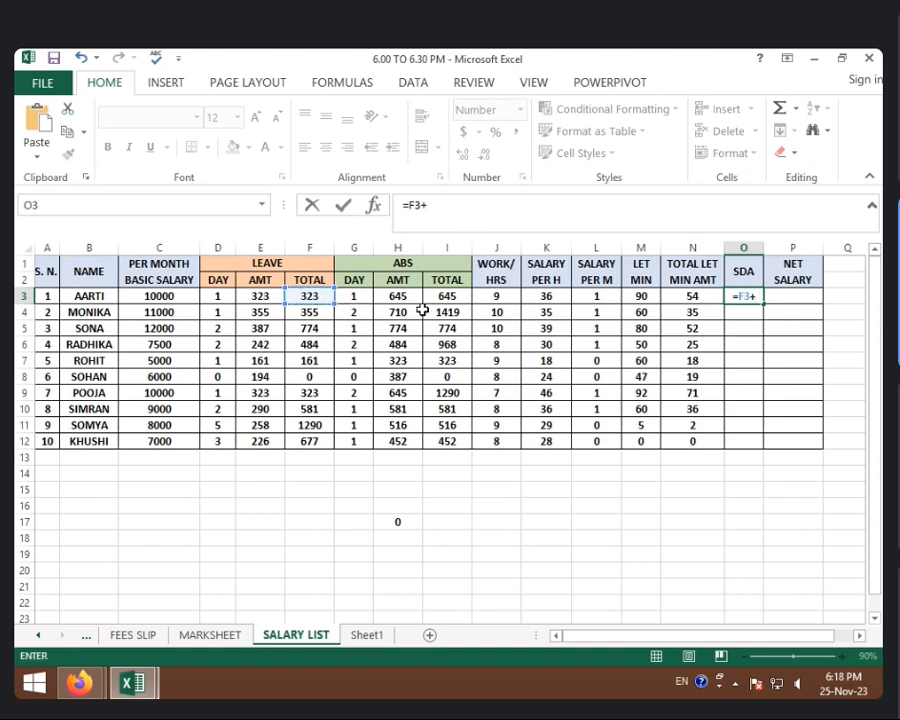
left_click(458, 296)
type("+")
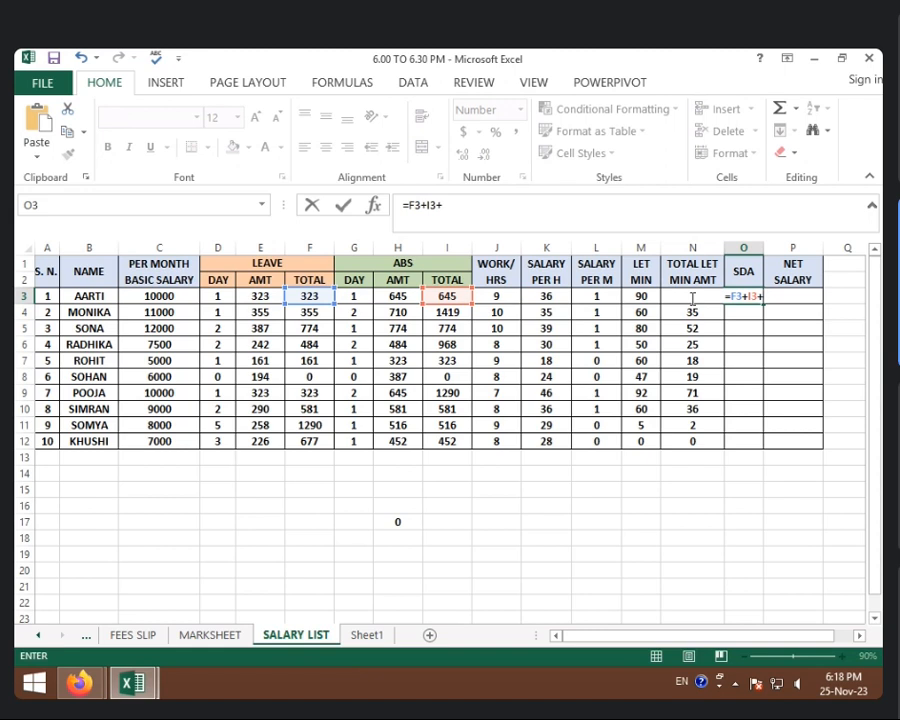
type("N3")
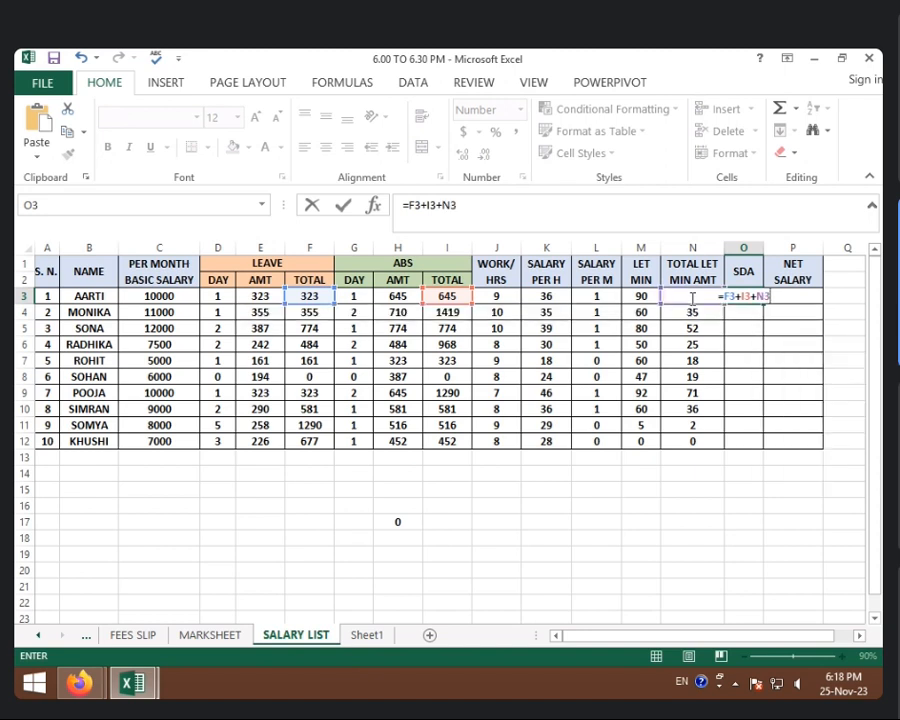
key("Return")
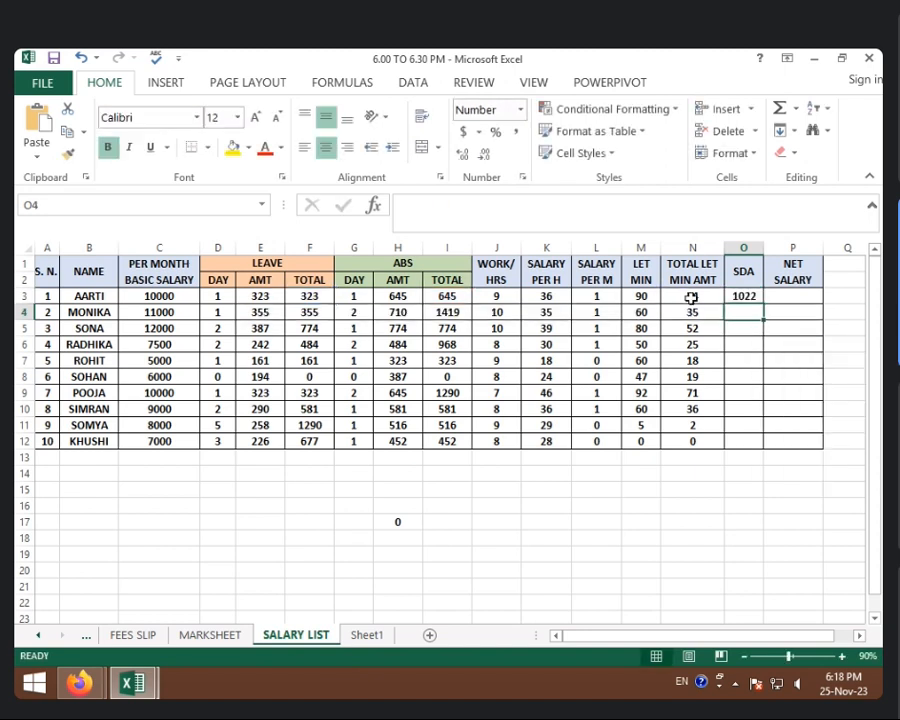
left_click(729, 296)
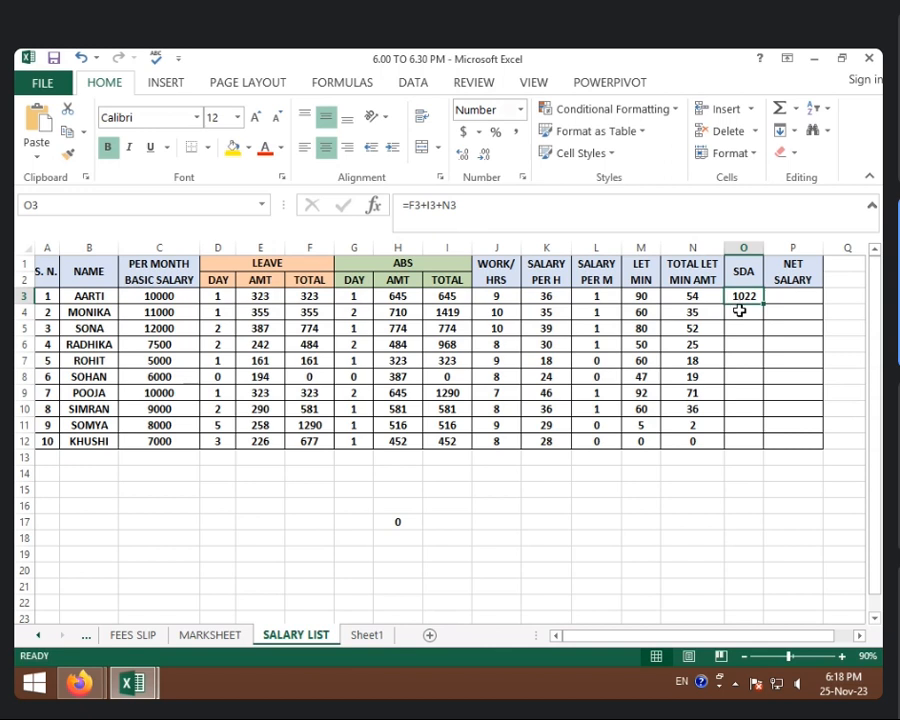
left_click_drag(763, 304, 745, 440)
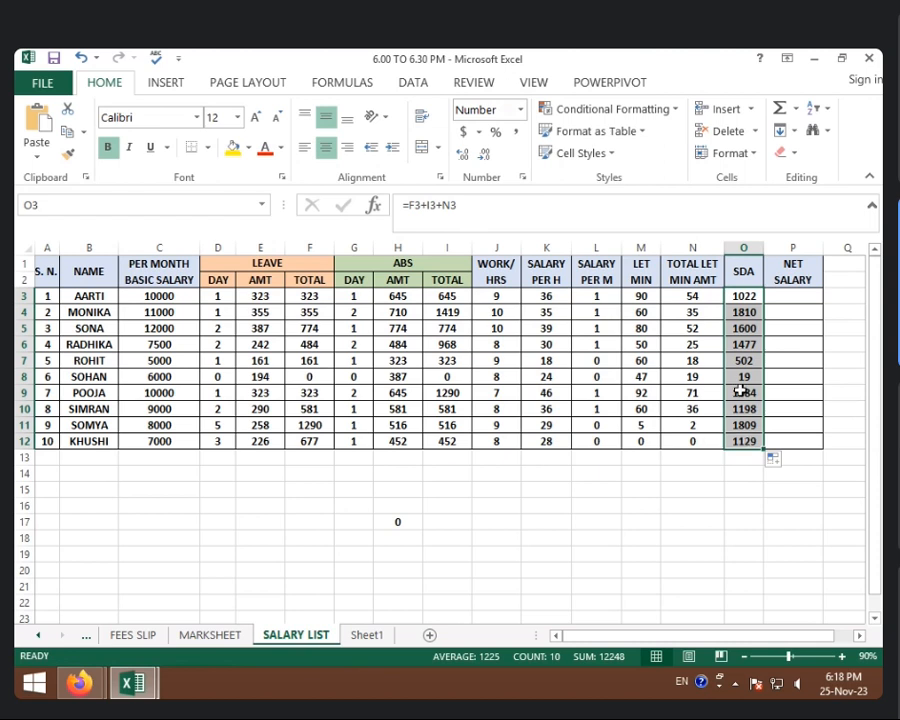
Step: Calculate NET SALARY in P3 with the formula =C3-O3 and fill it down to P12
left_click(775, 295)
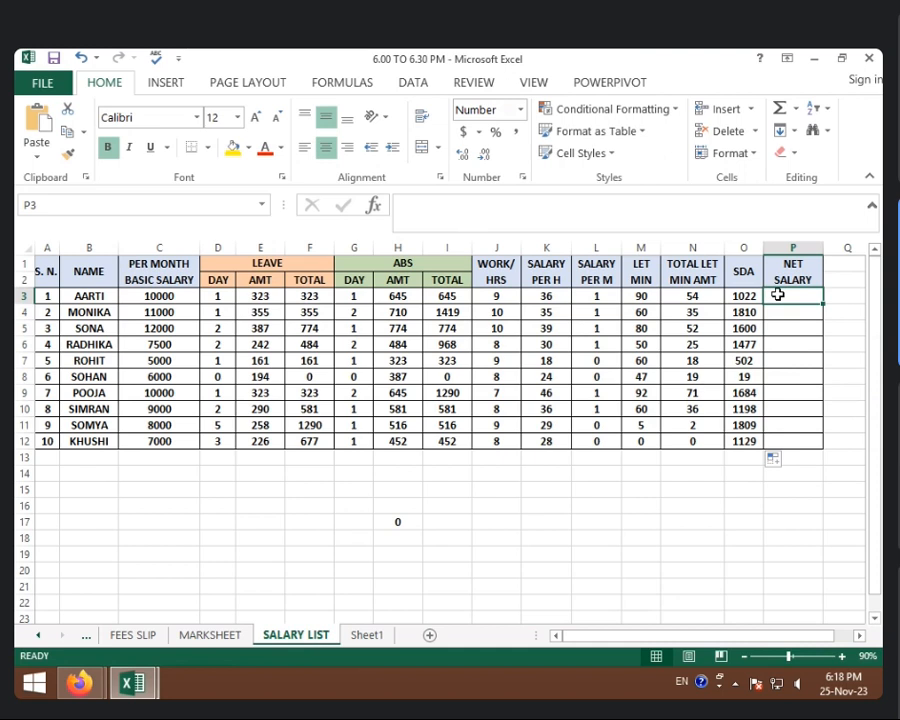
type("=")
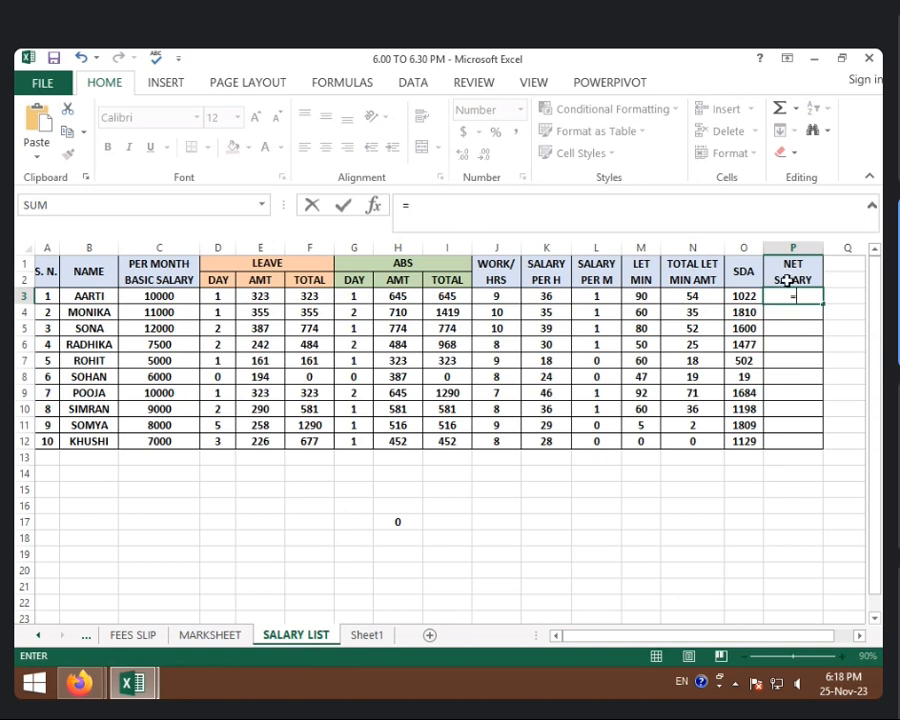
left_click(180, 296)
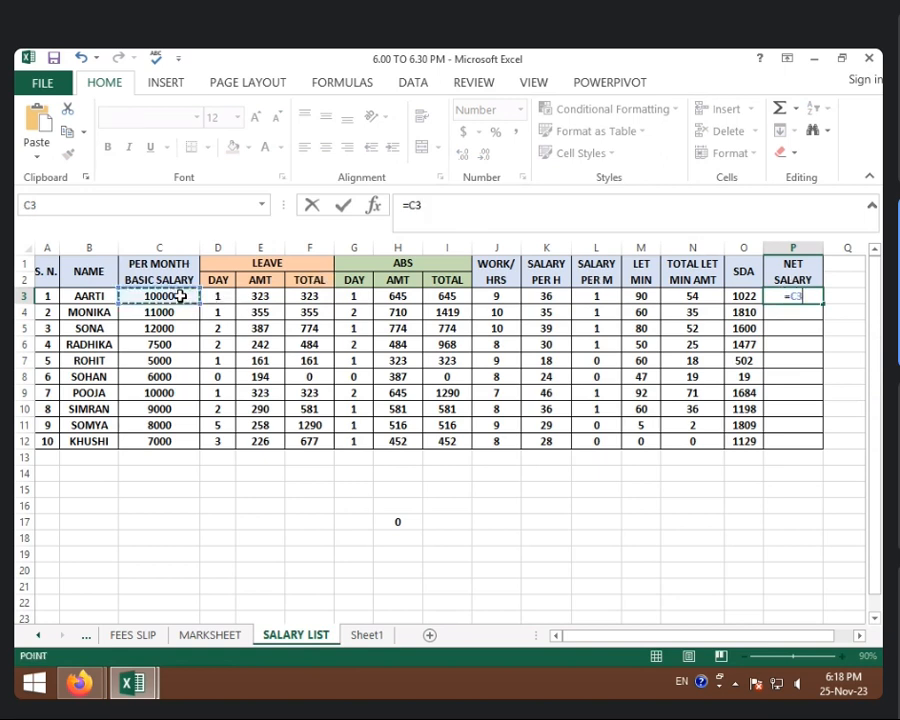
type("-")
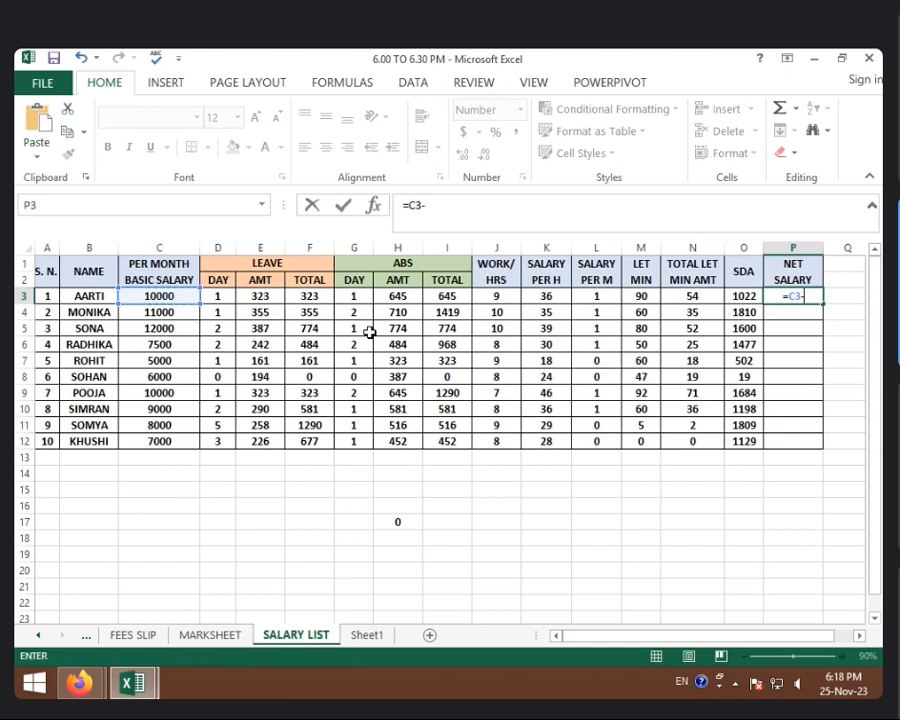
left_click(738, 295)
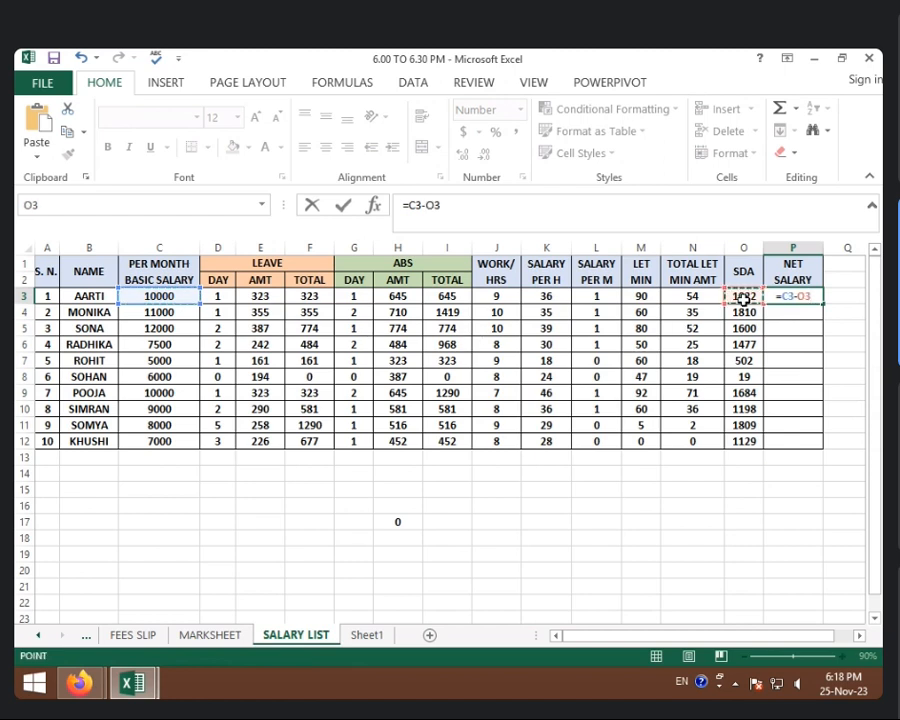
key("Return")
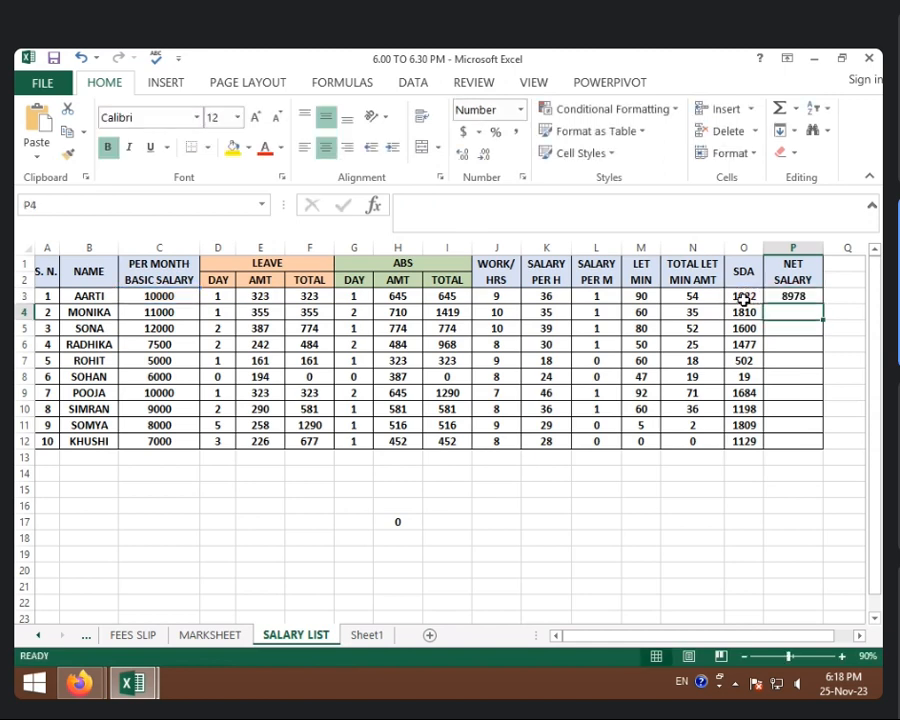
left_click(818, 294)
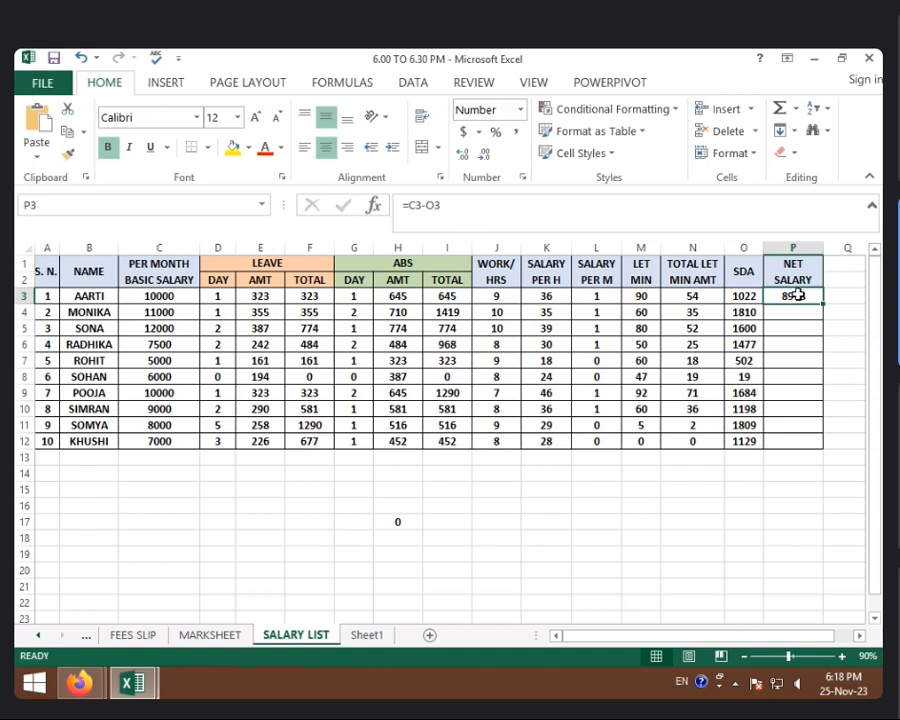
left_click_drag(822, 305, 823, 450)
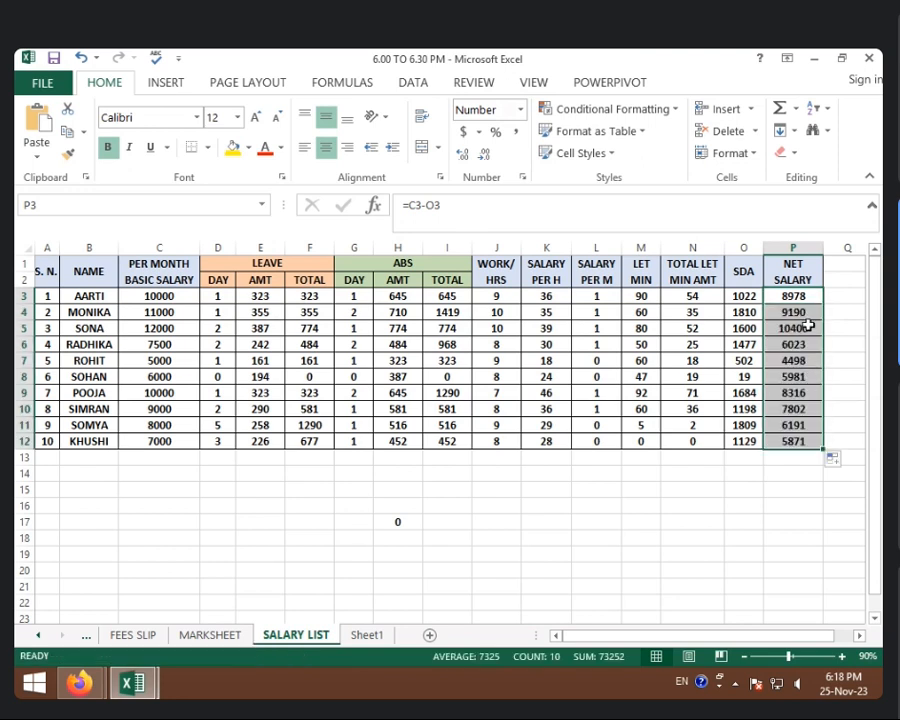
left_click(793, 296)
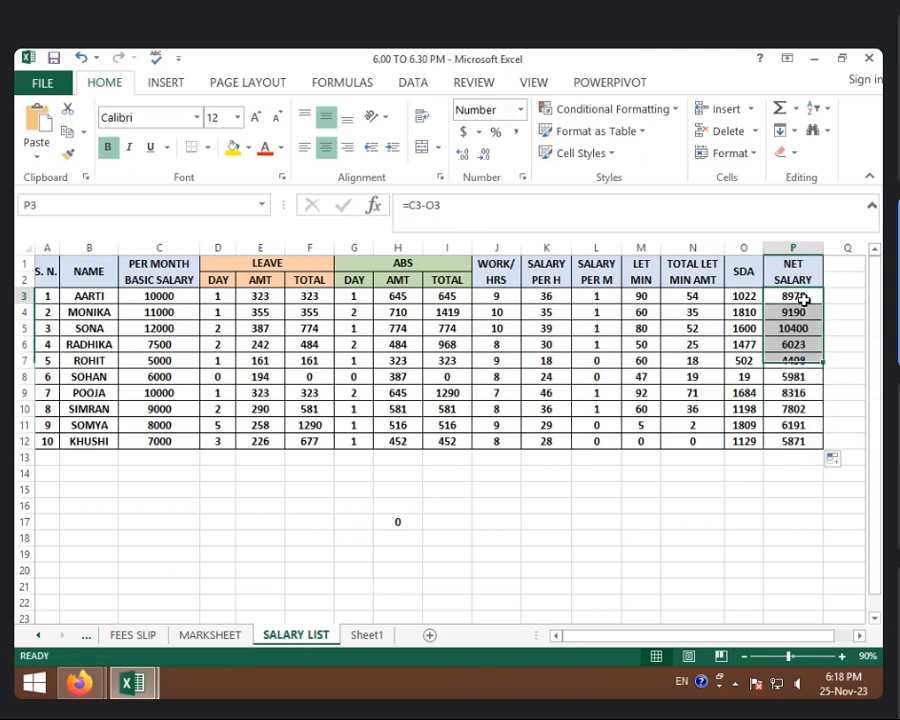
Step: Clear the SDA formulas from O3 to O12
left_click(743, 296)
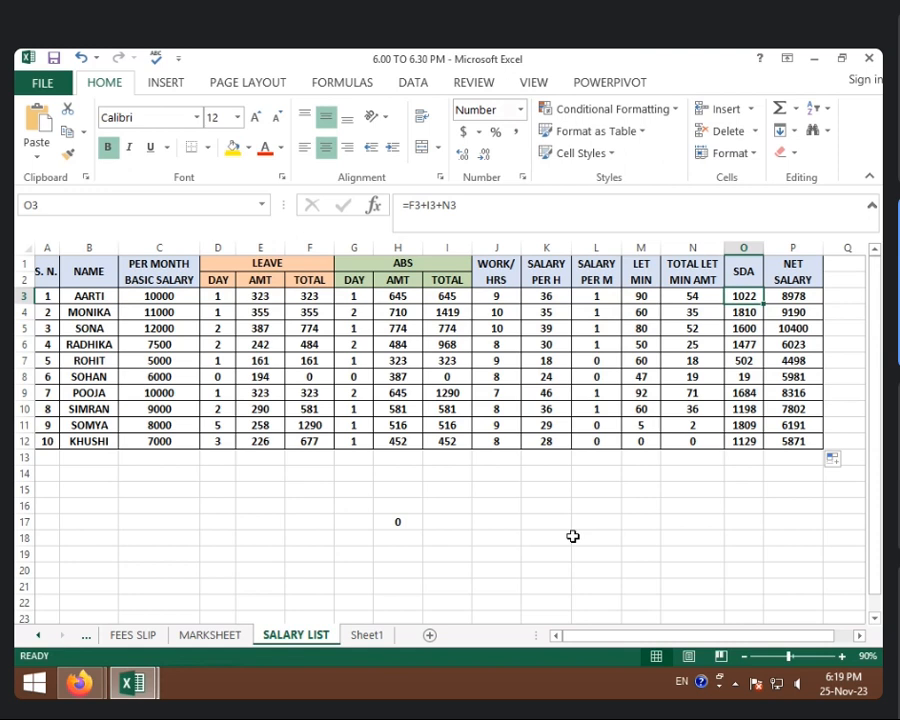
left_click_drag(739, 298, 741, 440)
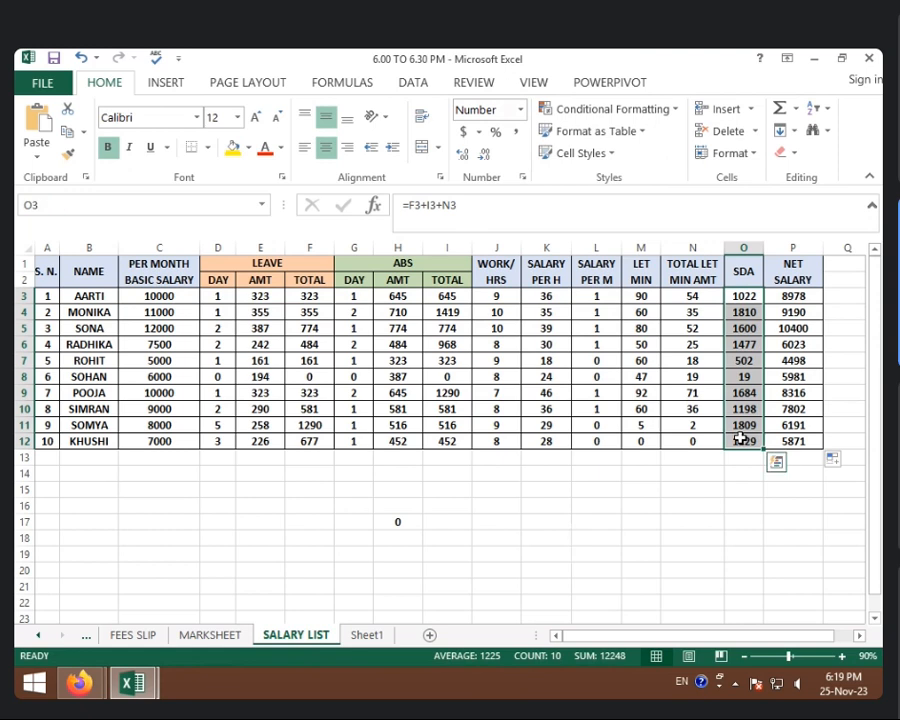
key("Delete")
Step: Enter the SDA formula =F3+I3+N3 in O3, adding the leave total, absence total and late-minute amount
left_click(746, 299)
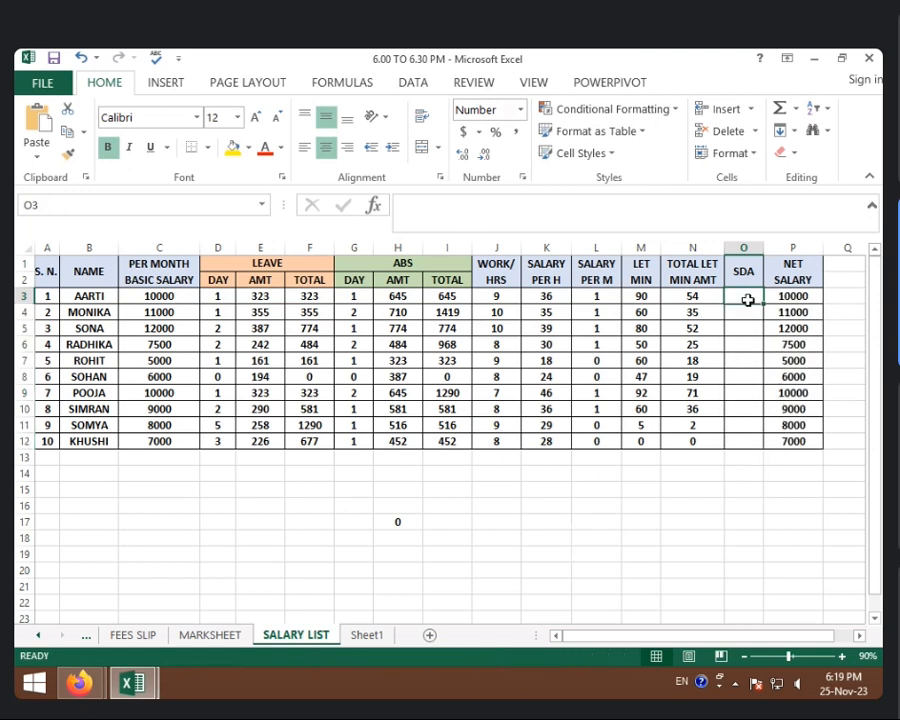
type("=")
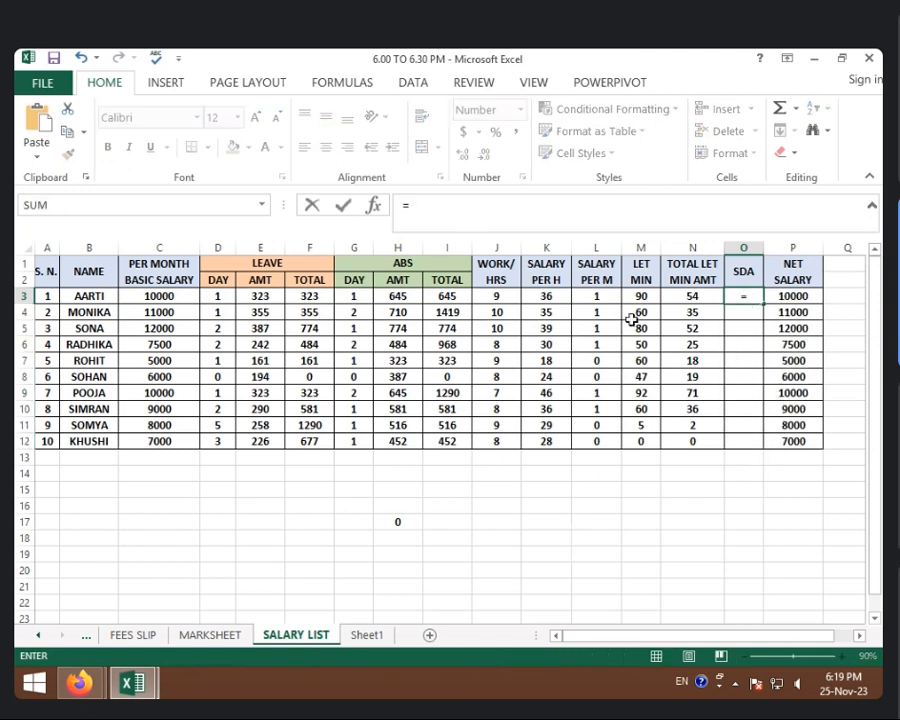
left_click(305, 299)
type("+")
left_click(452, 296)
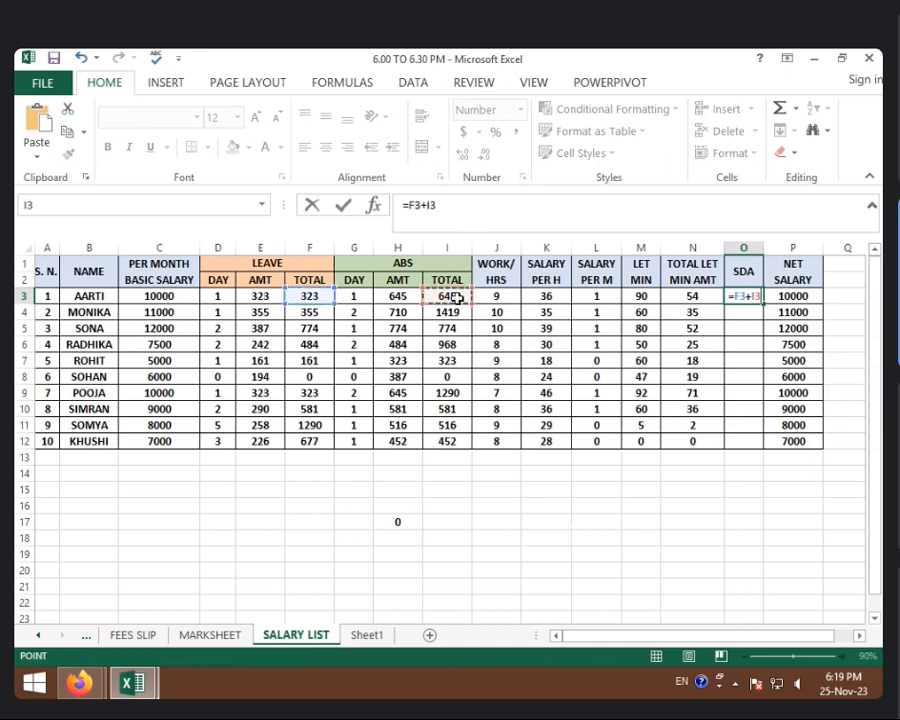
type("+")
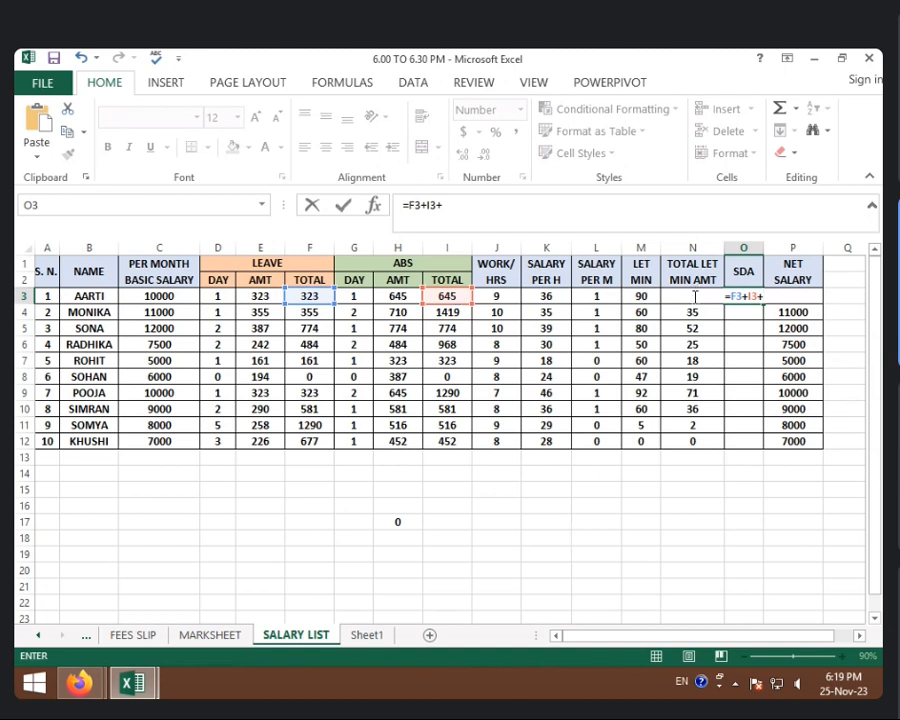
type("N")
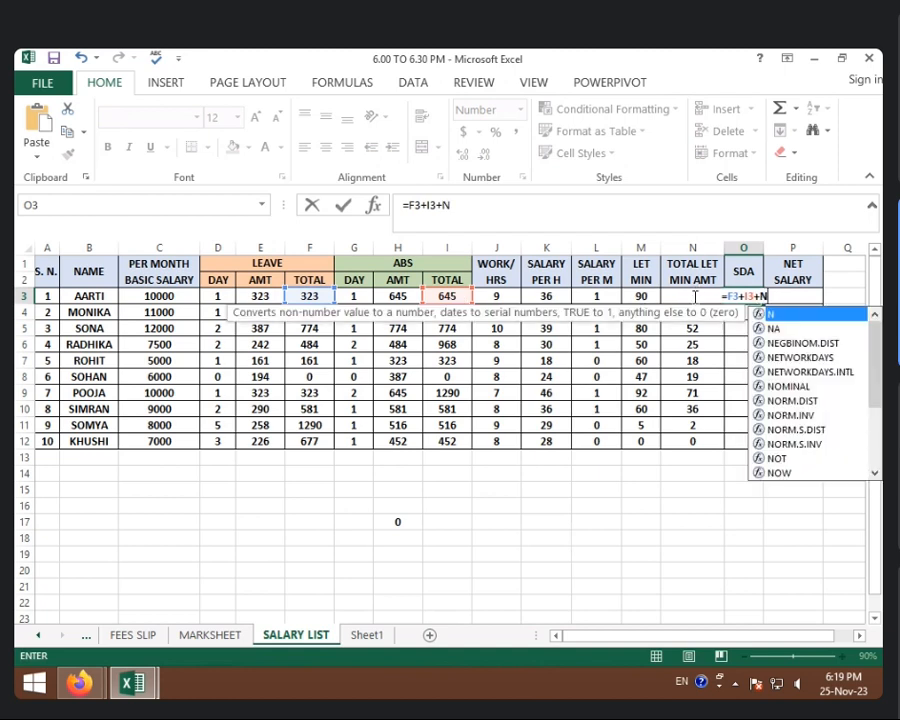
type("3")
key("Return")
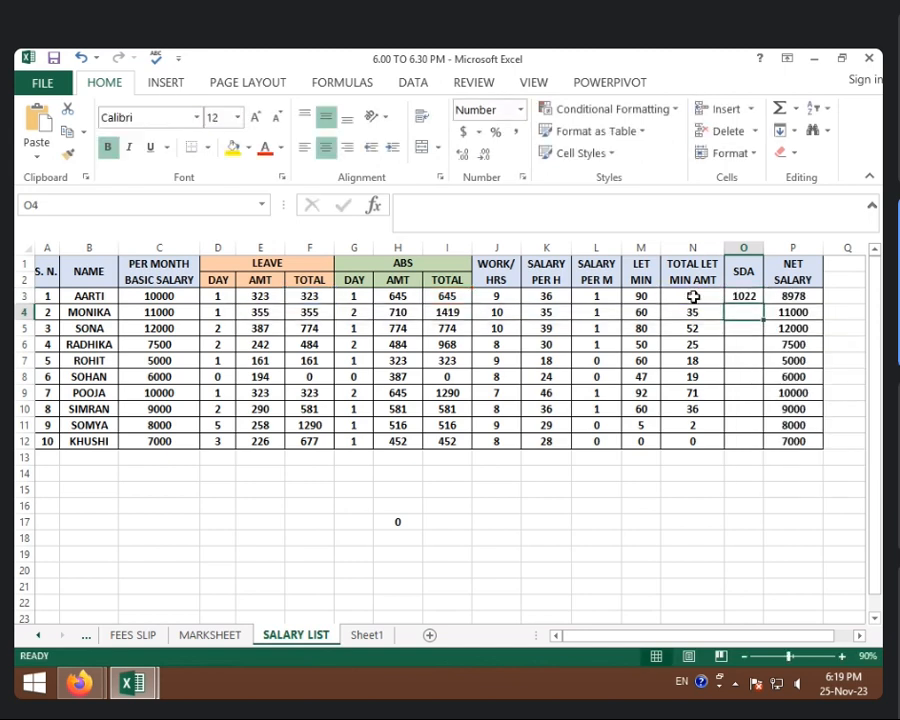
Step: Copy the SDA formula from O3 down through O12 for all remaining employees
left_click(735, 298)
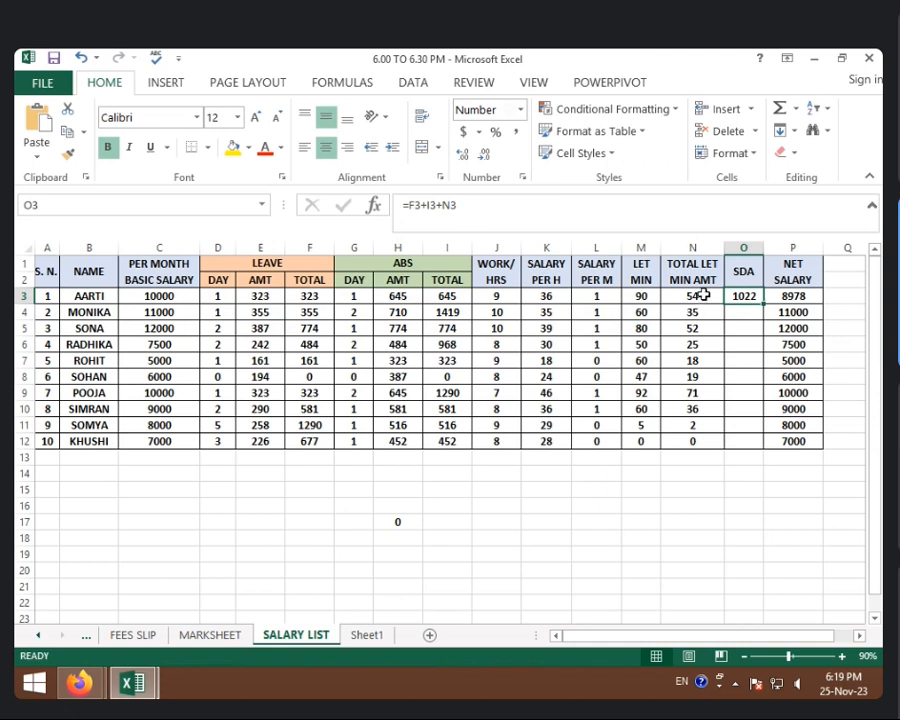
left_click(741, 440)
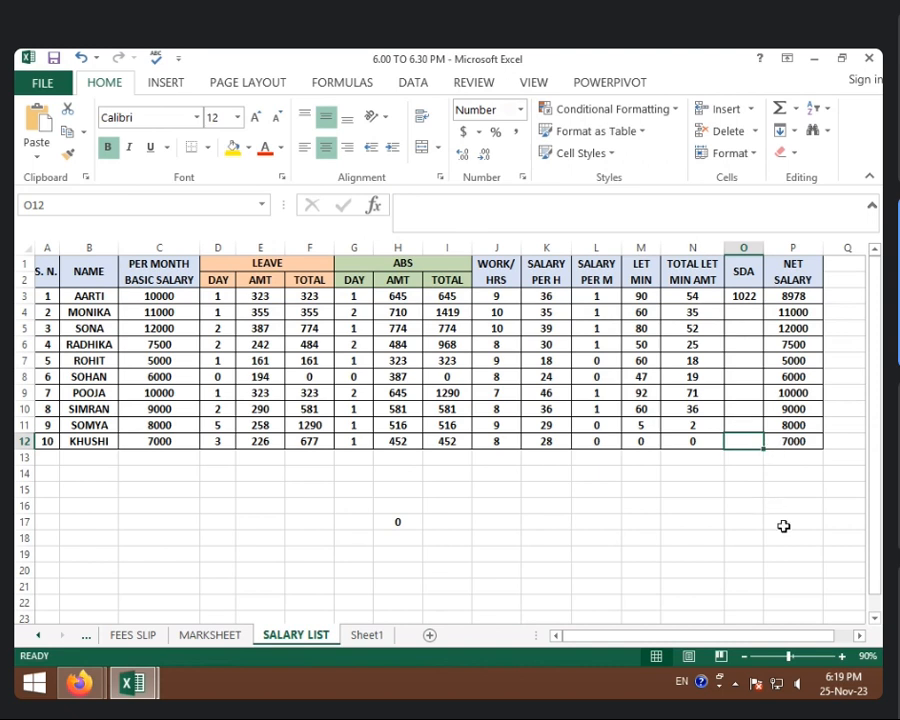
left_click(756, 291)
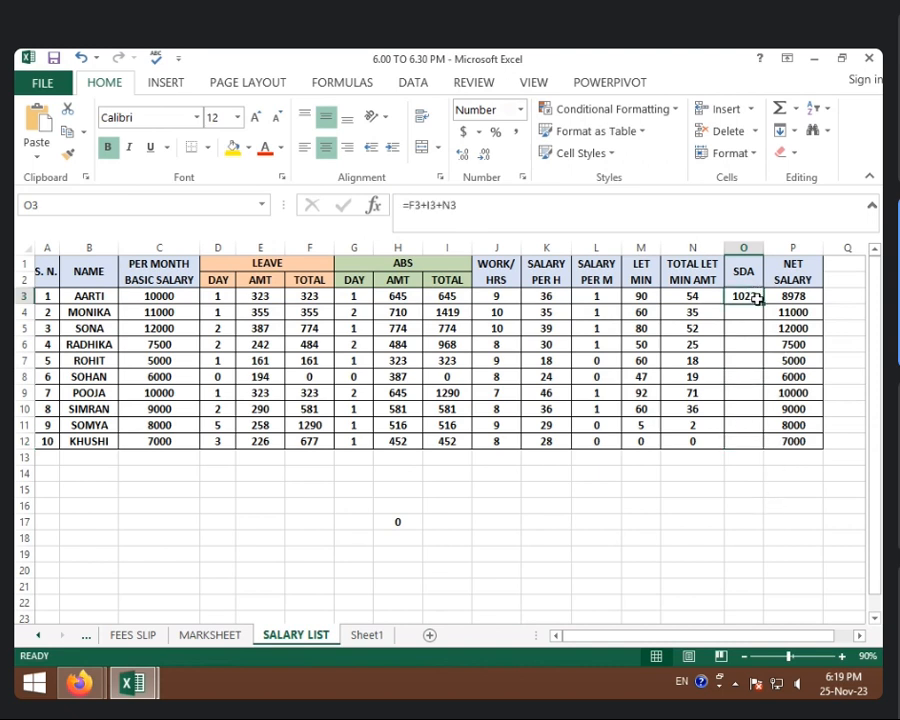
left_click_drag(763, 303, 763, 452)
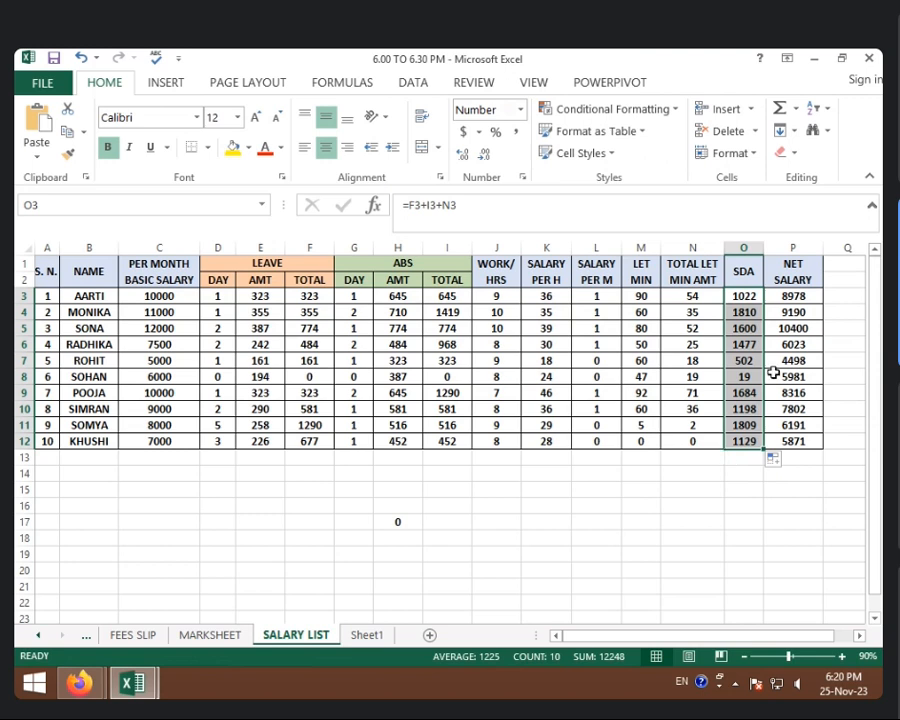
Step: Review the formulas behind SDA, the late-minute amount, SALARY PER M and SALARY PER H in O3, N3, L3, L5 and K3
left_click(608, 328)
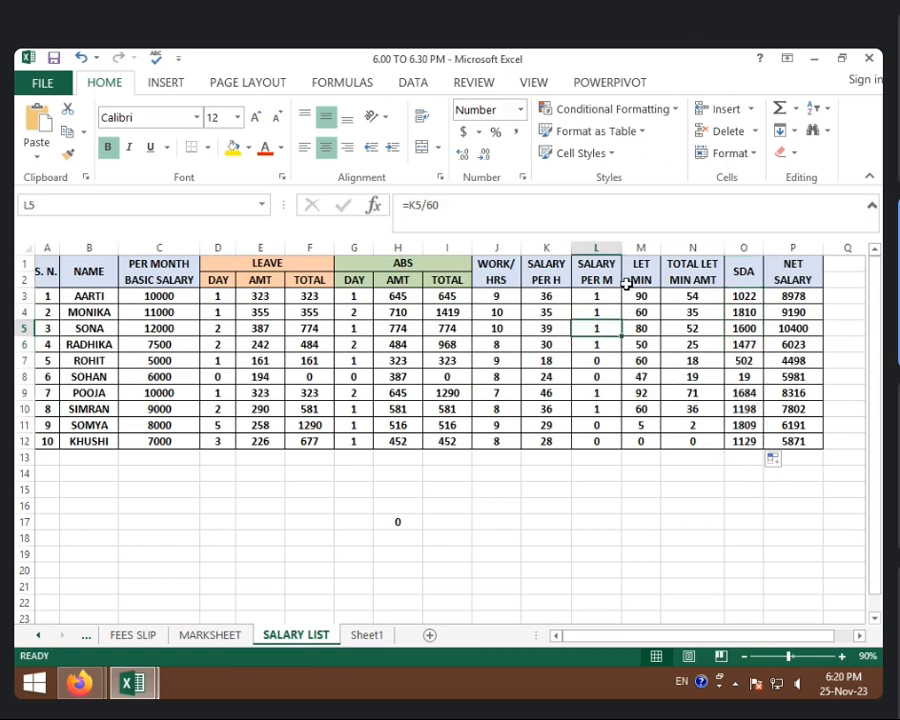
left_click(742, 295)
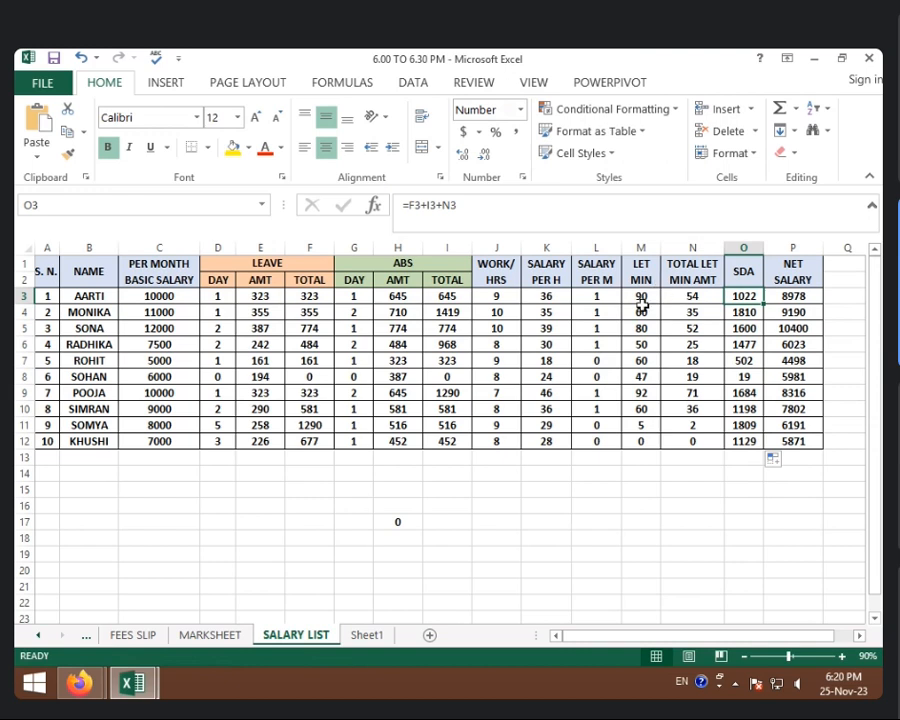
left_click(693, 298)
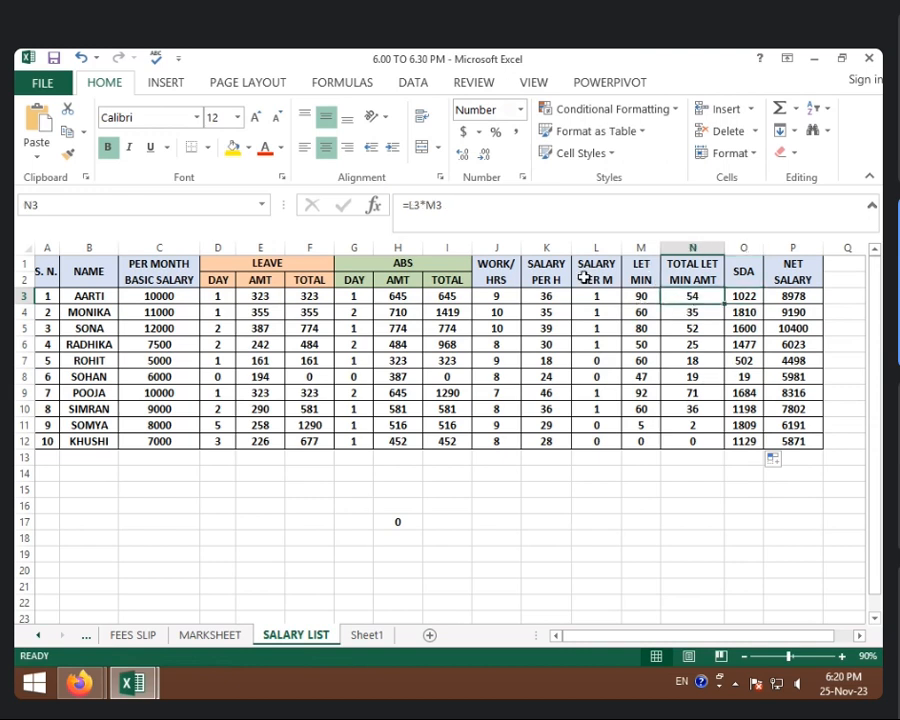
left_click(596, 300)
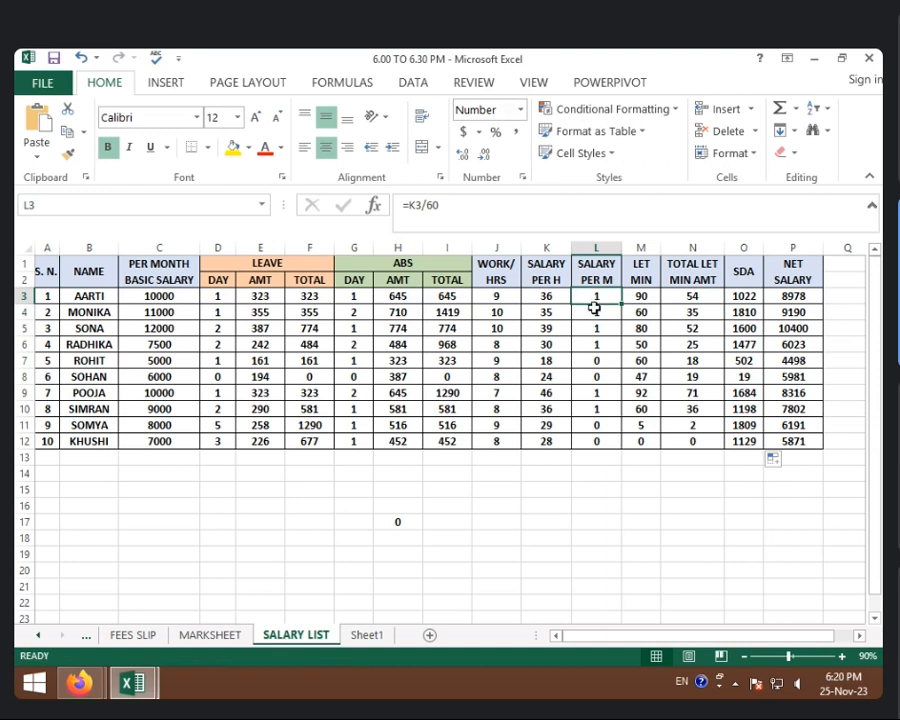
left_click(557, 296)
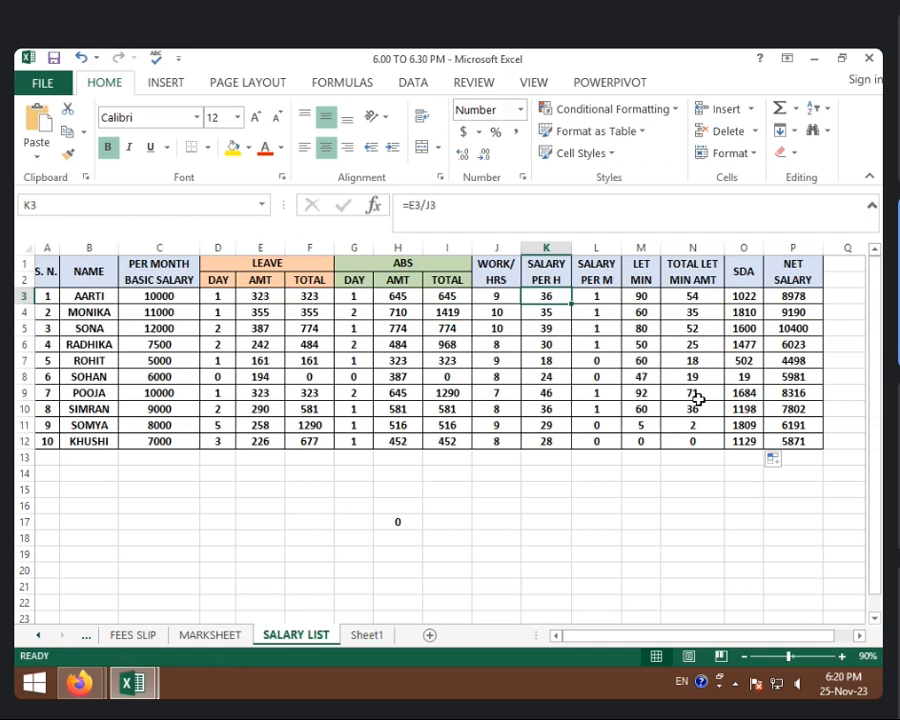
Step: Review row 3's leave, absence, late-minute, SDA and net salary cells, checking the formulas behind E3, F3, I3, N3, O3 and P3
left_click(270, 301)
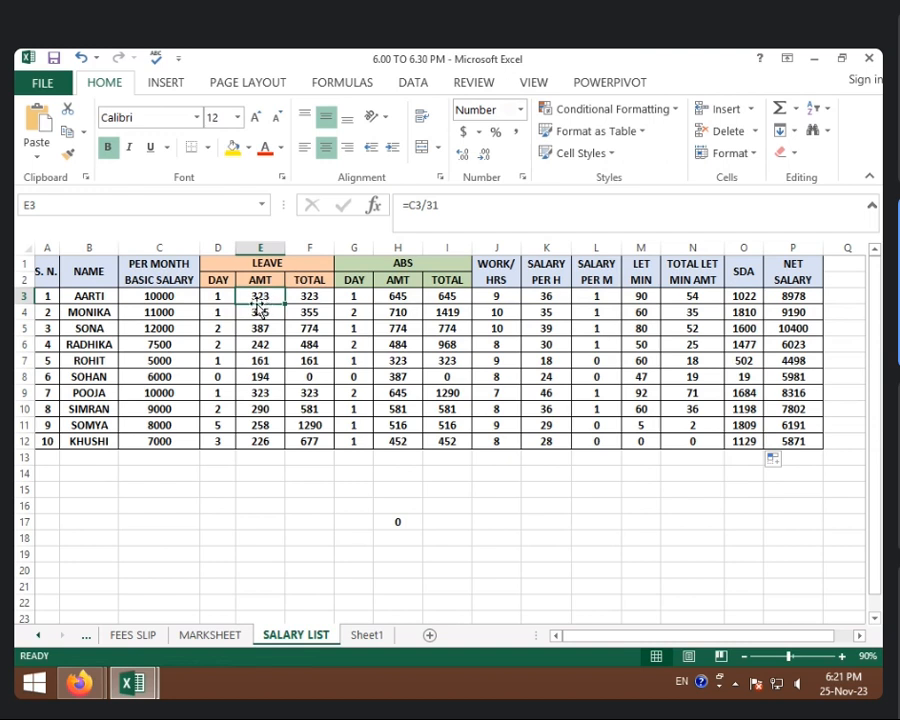
left_click(220, 295)
left_click(314, 294)
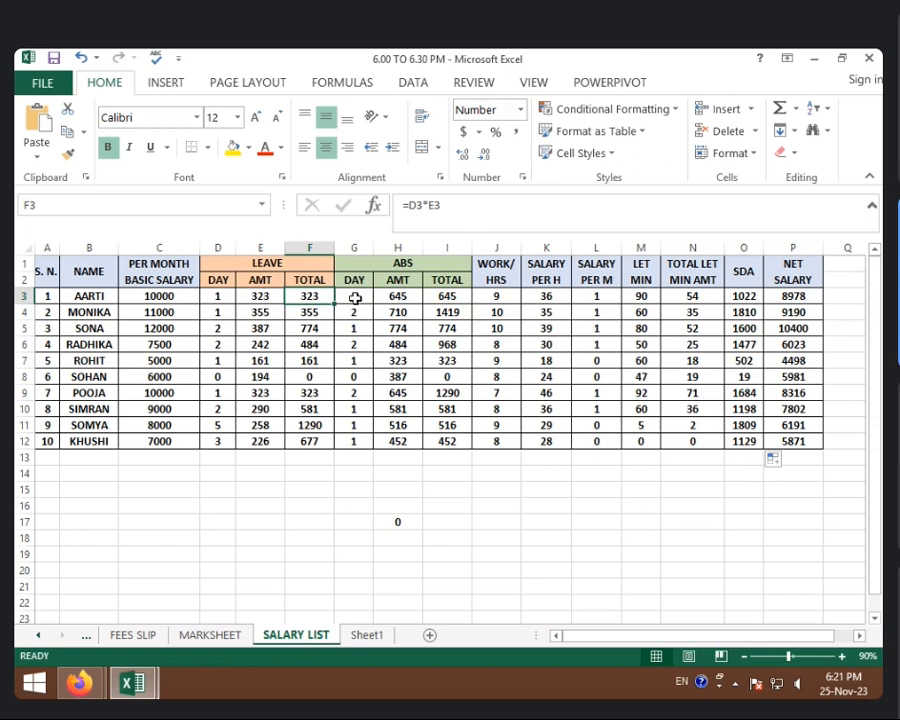
left_click(355, 295)
left_click(466, 296)
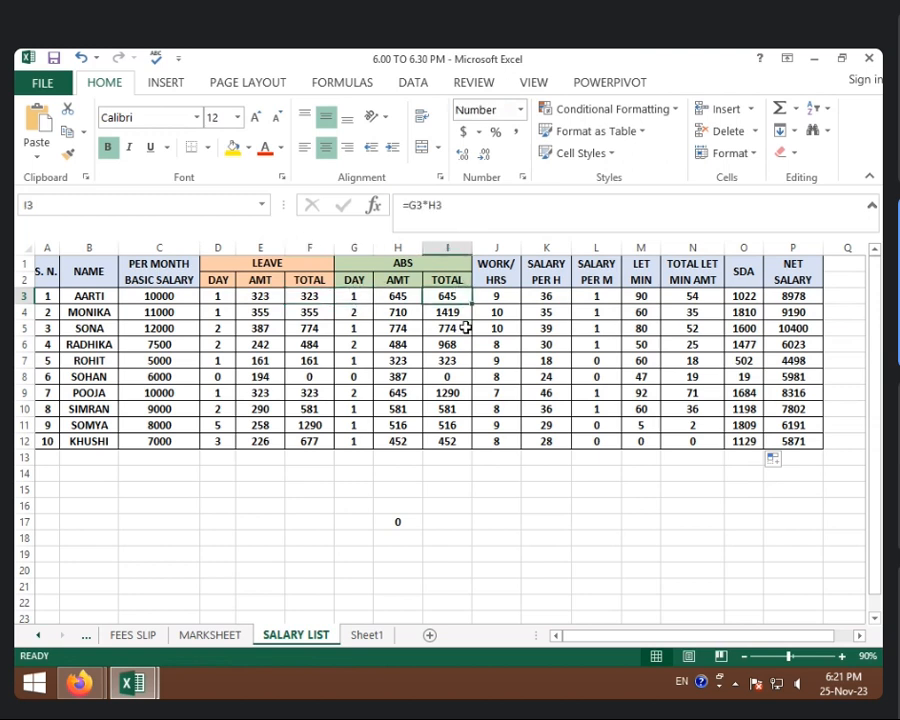
left_click(647, 297)
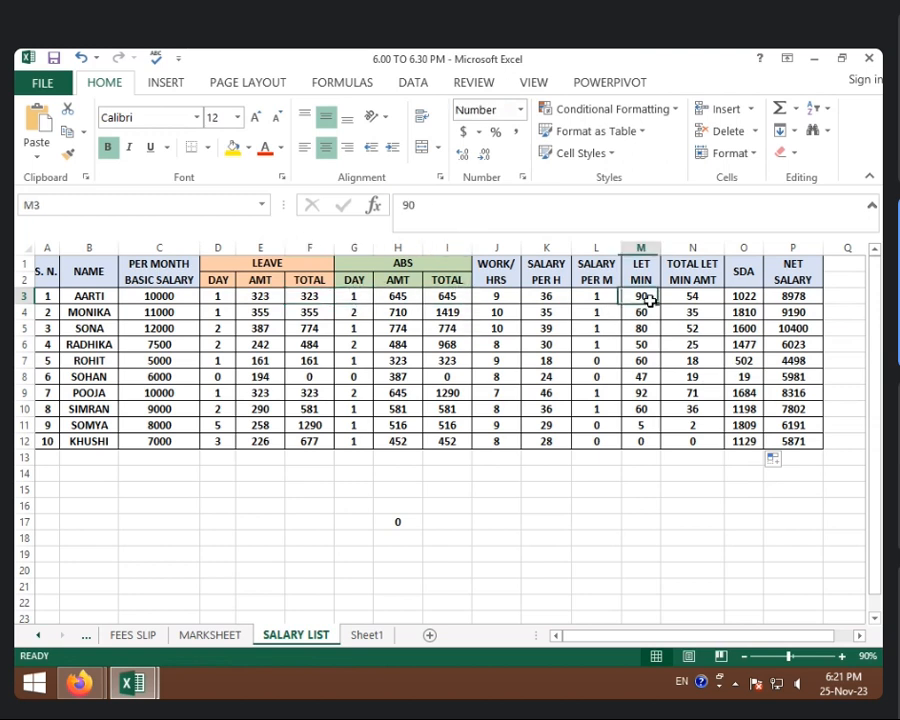
left_click(693, 310)
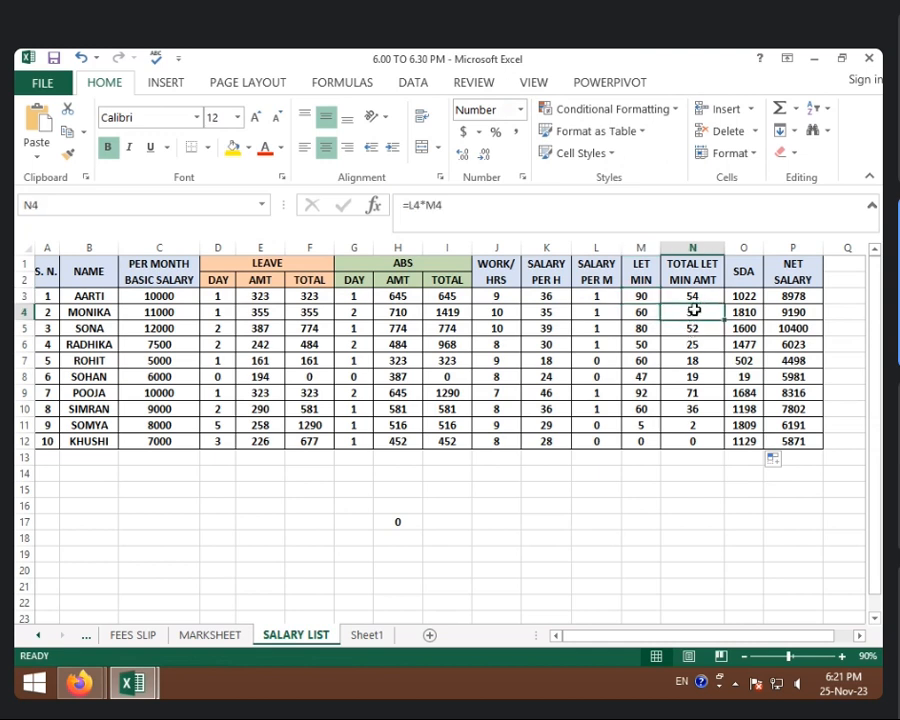
left_click(693, 298)
left_click(742, 297)
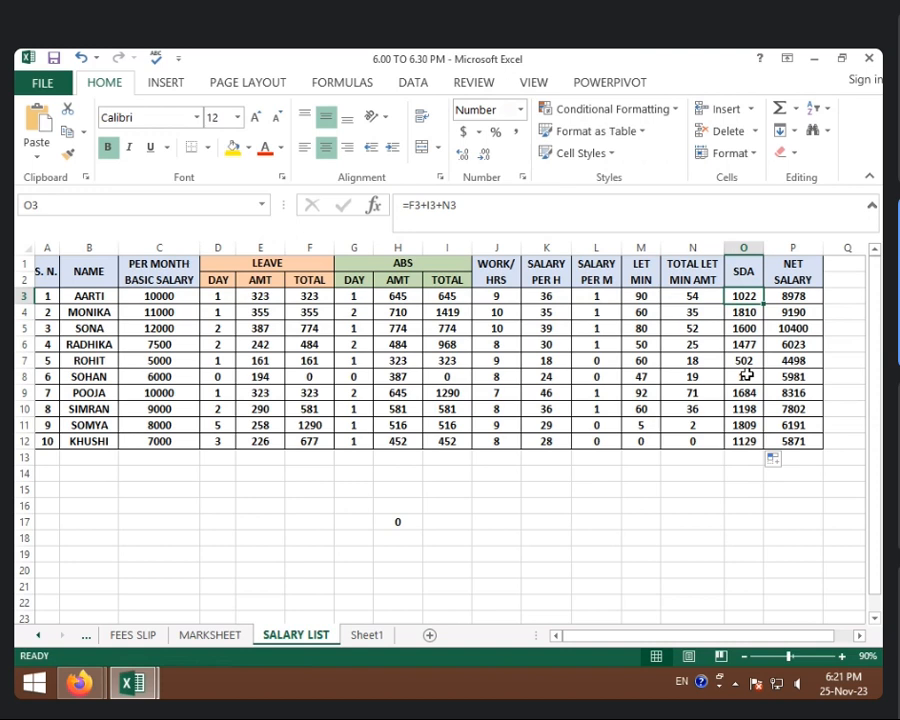
left_click(814, 296)
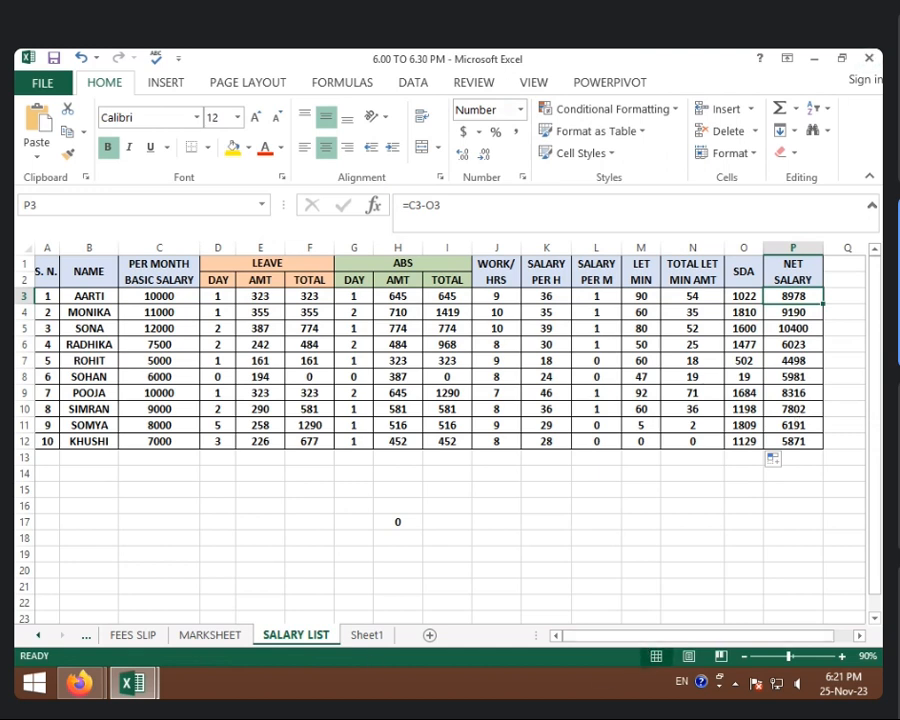
Step: On Sheet1, enlarge the font of the whole sheet to 18 and adjust column A's width to fit the text in A5
left_click(367, 637)
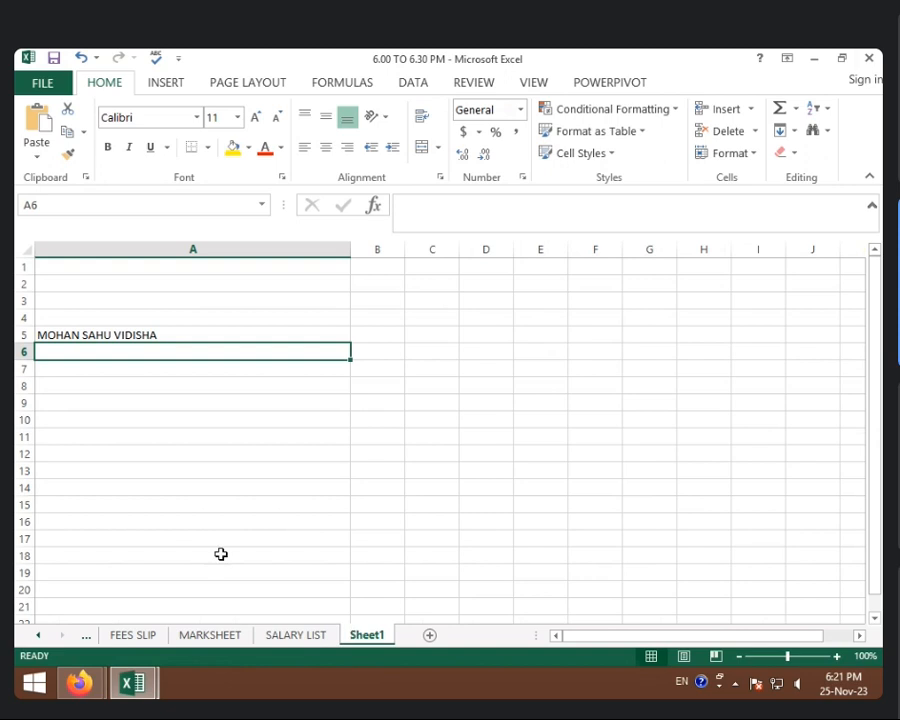
left_click(175, 337)
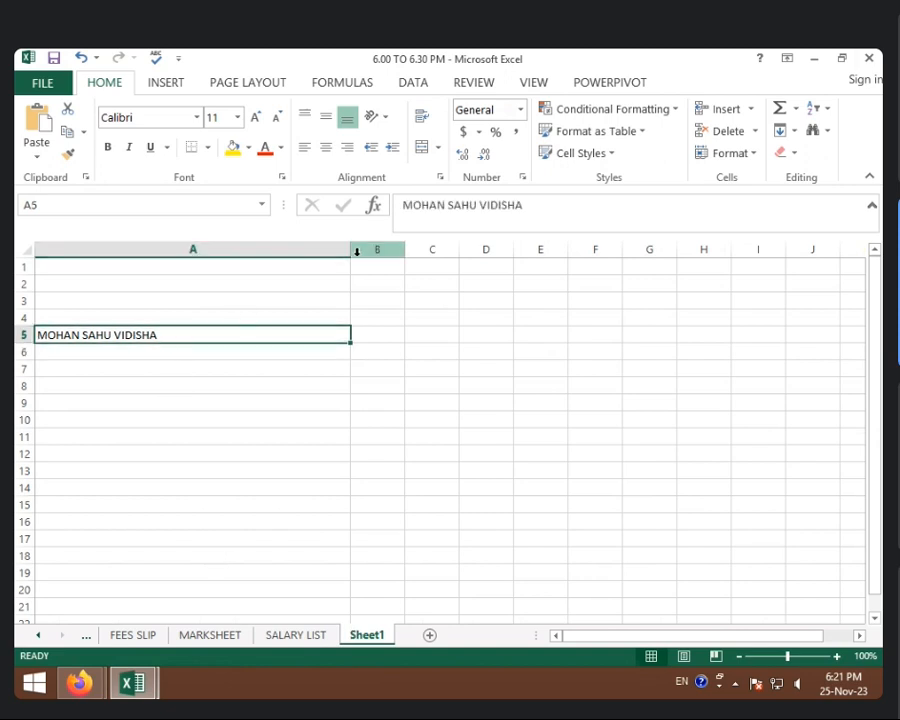
left_click_drag(350, 254, 186, 306)
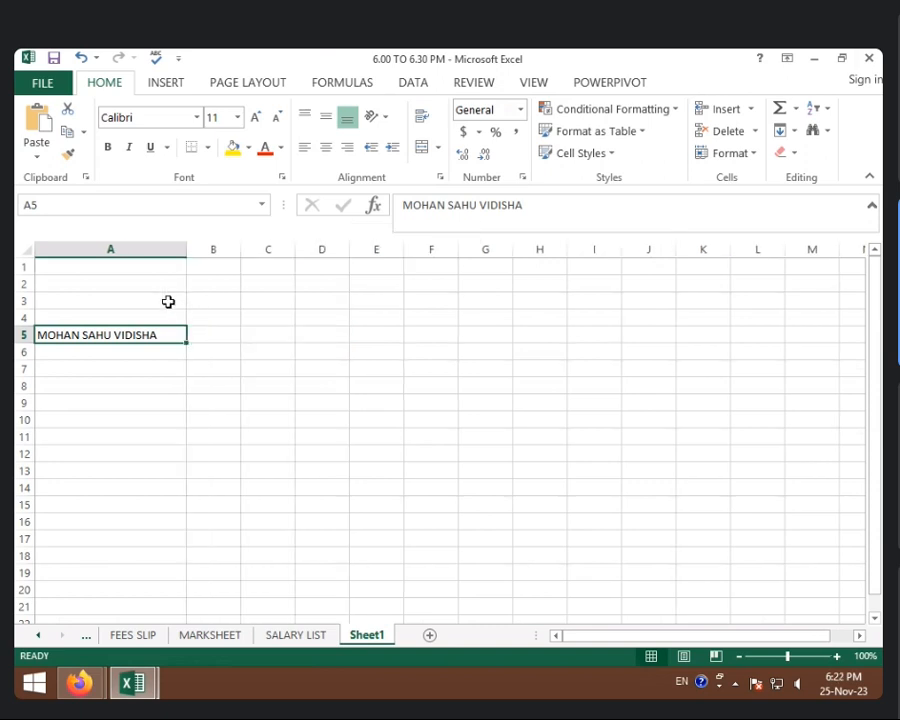
left_click(29, 254)
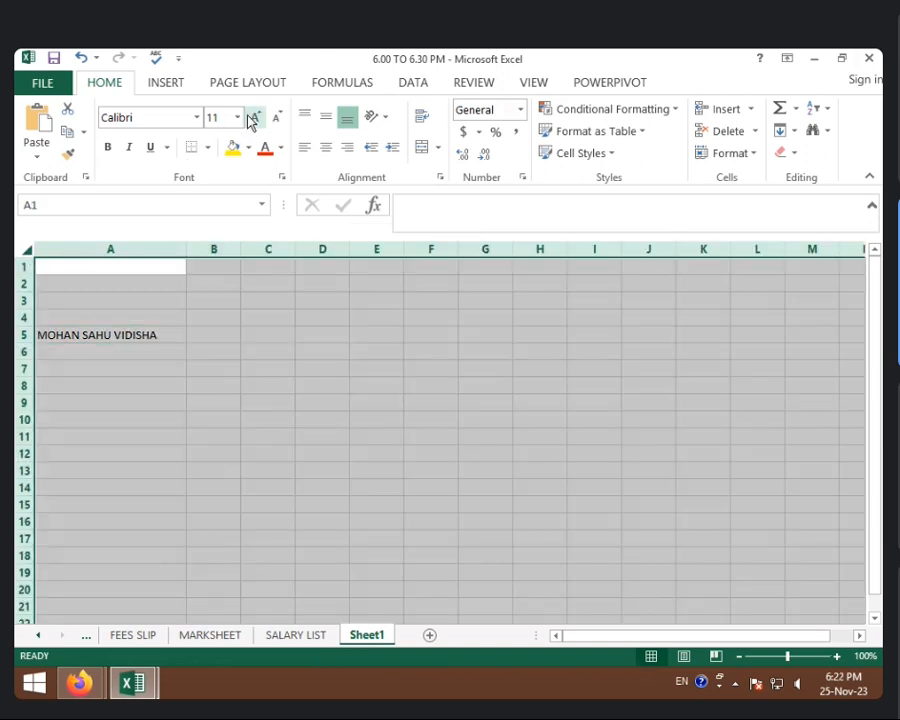
left_click(254, 118)
left_click(254, 118)
left_click(254, 118)
left_click(254, 118)
left_click(323, 340)
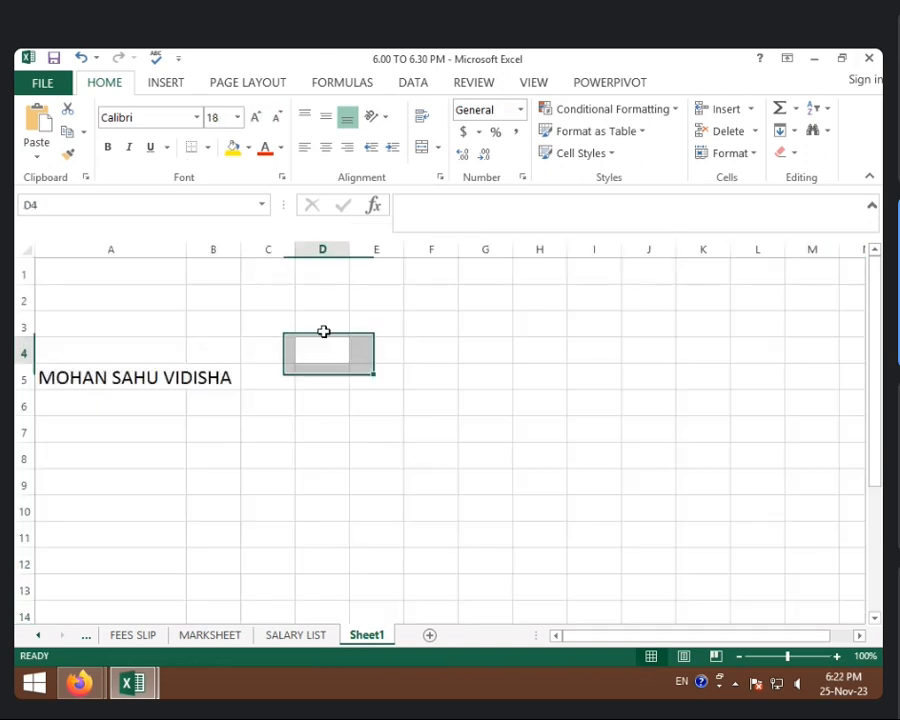
left_click_drag(186, 252, 262, 266)
left_click(210, 390)
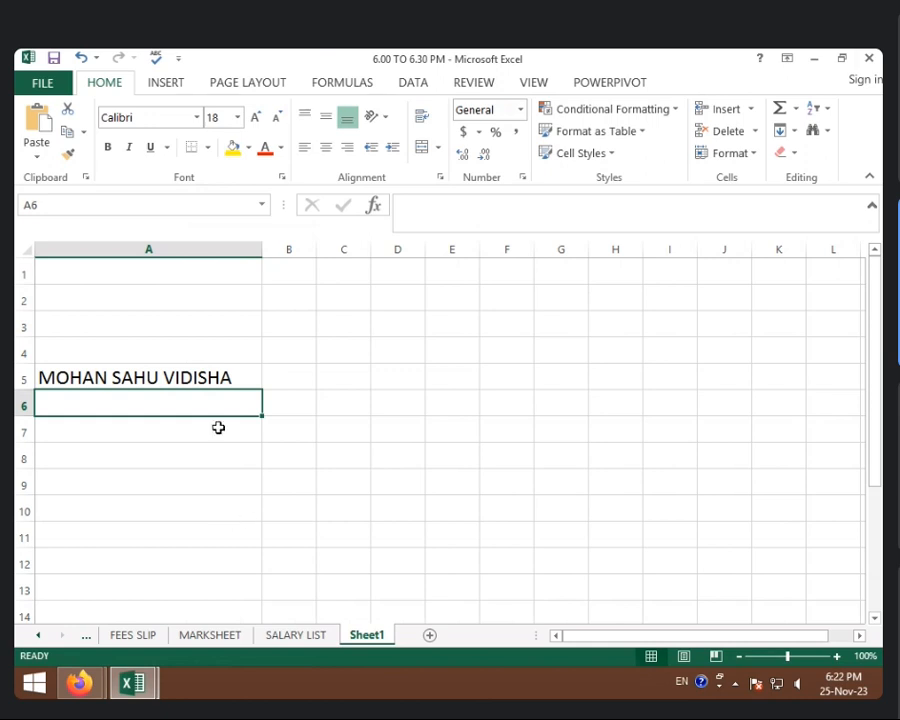
left_click(218, 379)
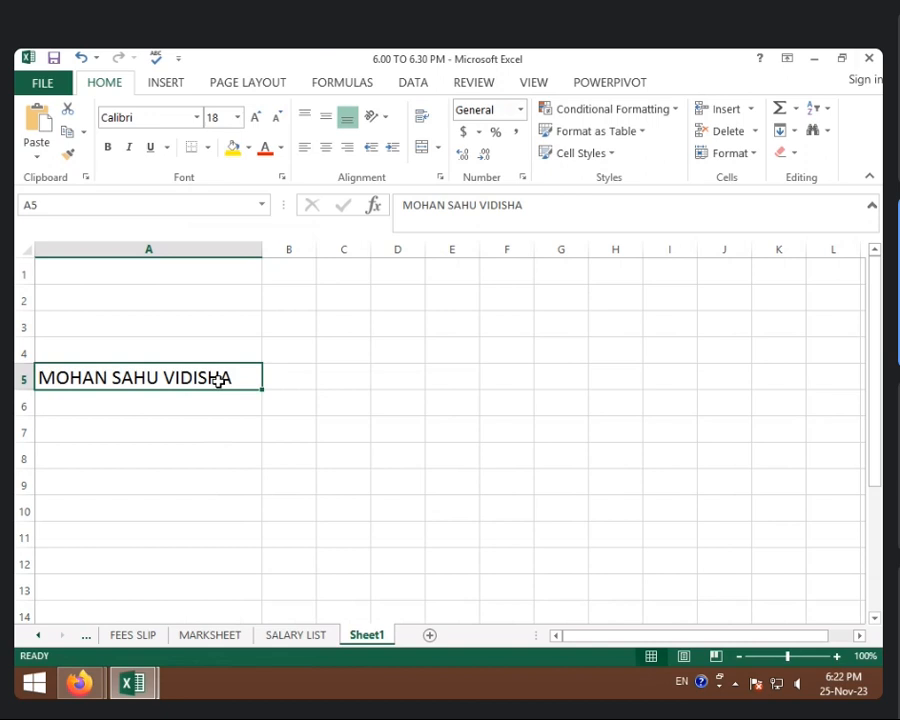
left_click(272, 379)
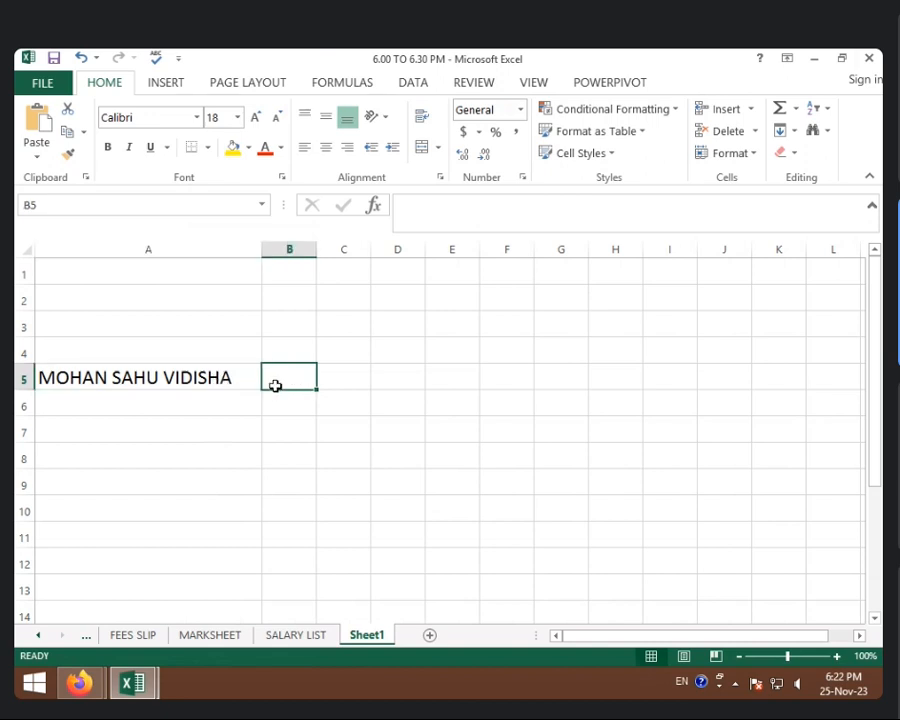
left_click(348, 378)
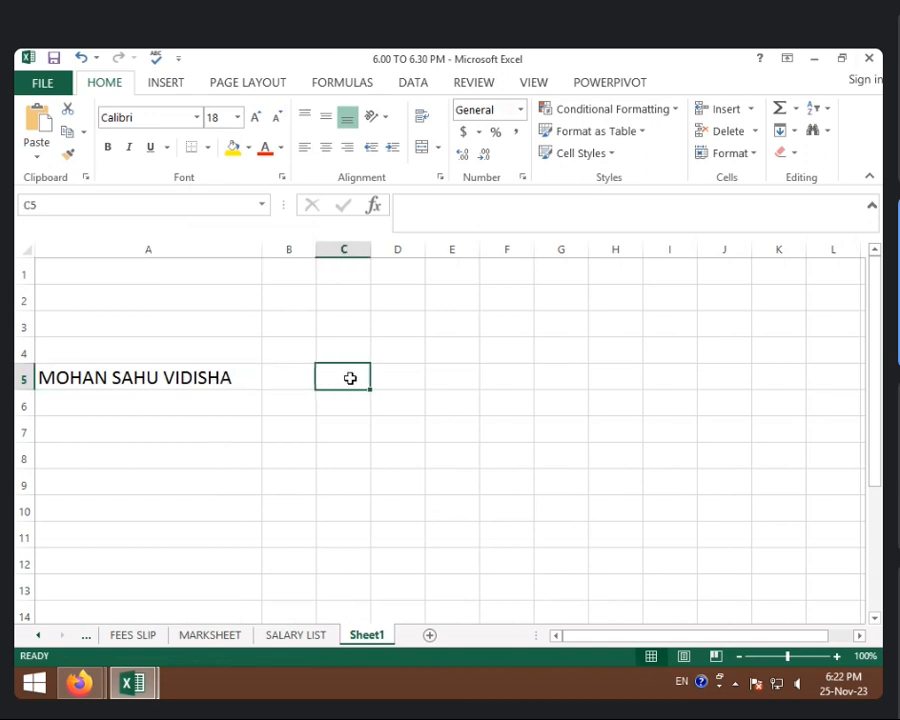
left_click(407, 381)
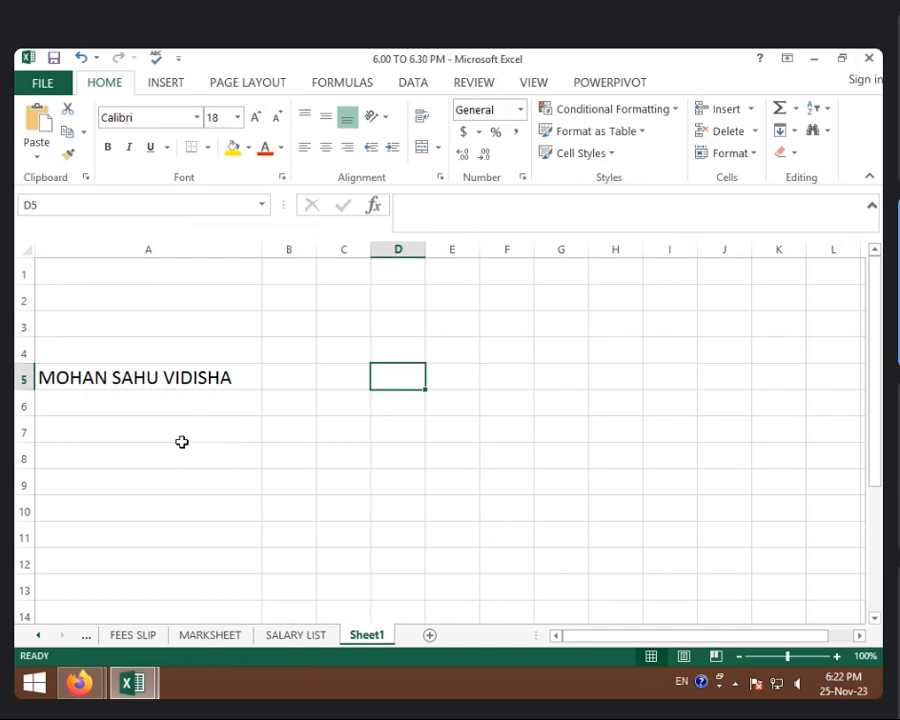
Step: Enter a person's full name followed by the city BHOPAL in A6
left_click(170, 400)
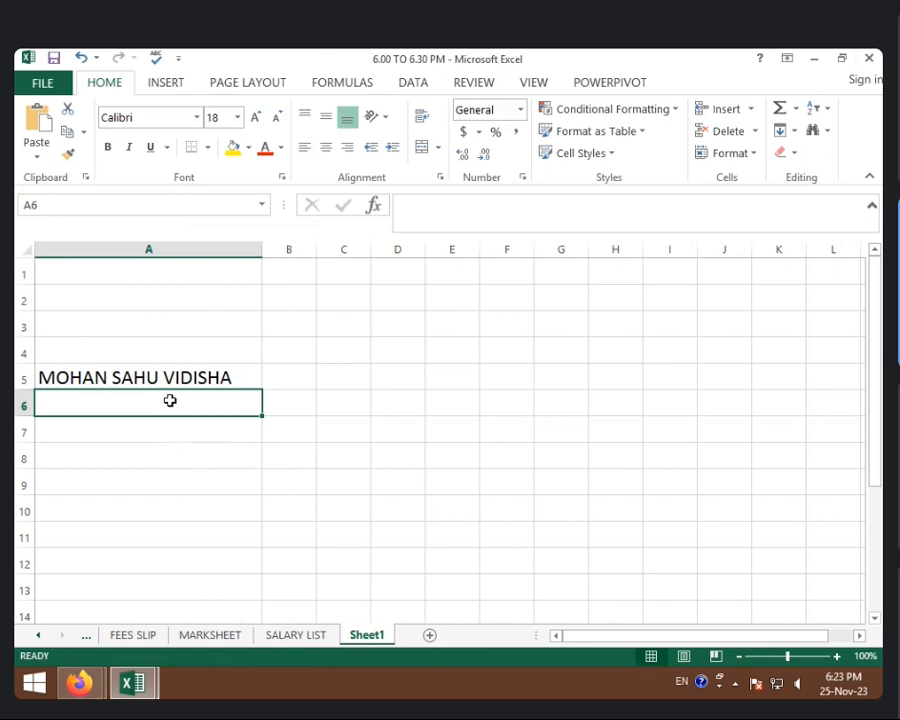
type("ABHI")
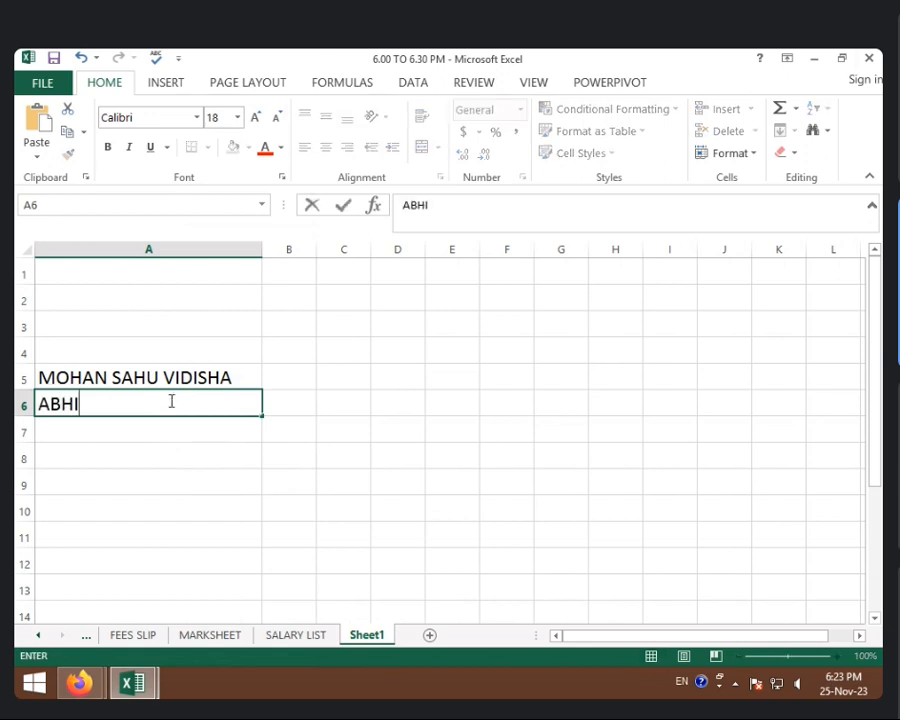
type("SHEK SARAM")
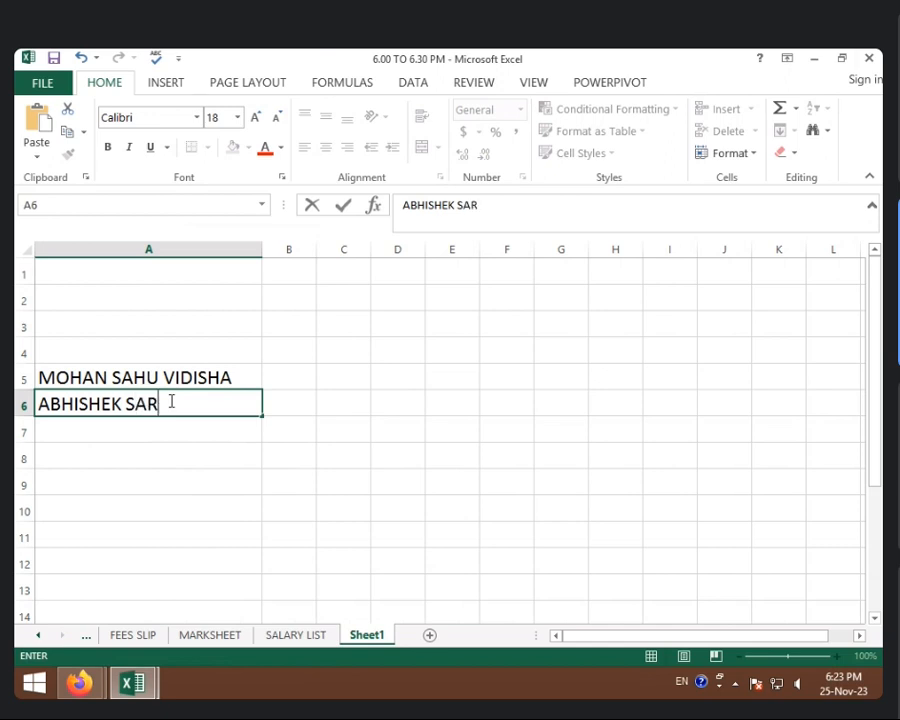
key("BackSpace")
key("BackSpace")
key("BackSpace")
type("HARMA BHO")
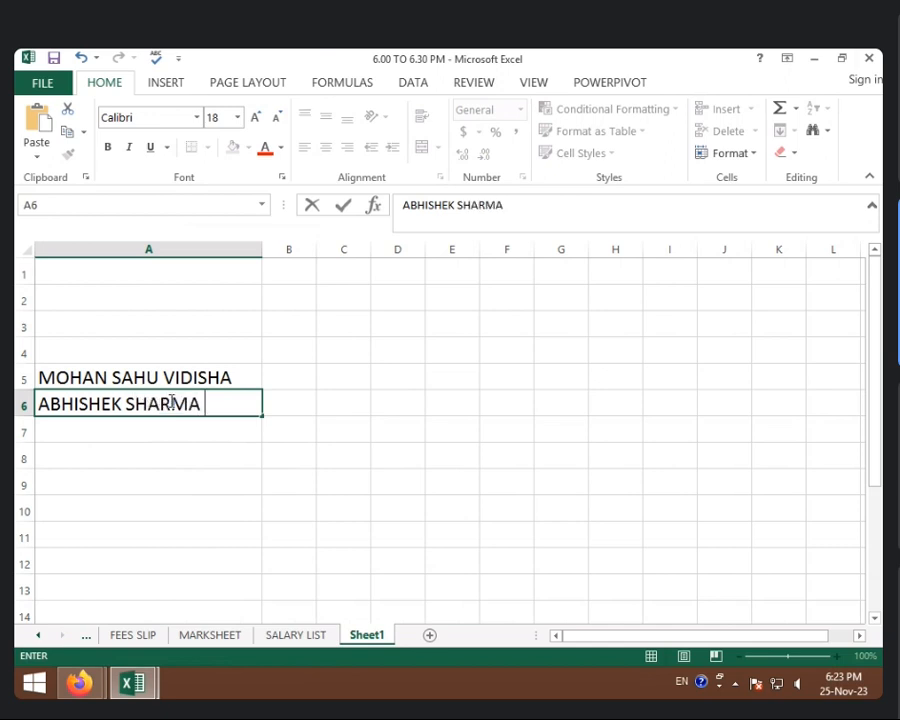
type("PAL")
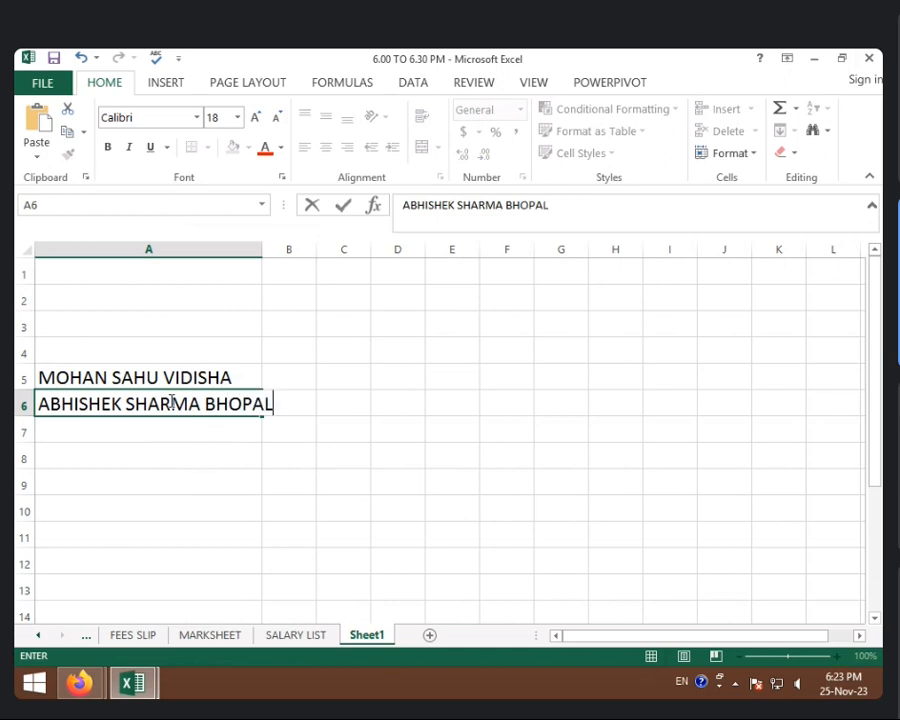
key("Return")
Step: Enter a person's full name followed by the city RAISEN in A7, and widen column A to fit the longest entry
type("M")
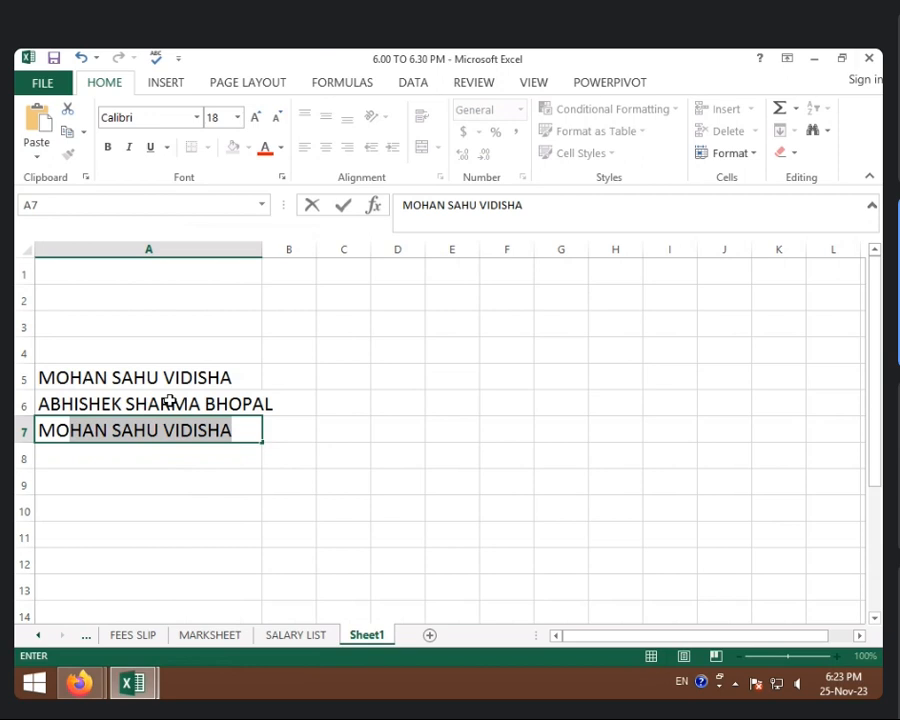
type("ONKA")
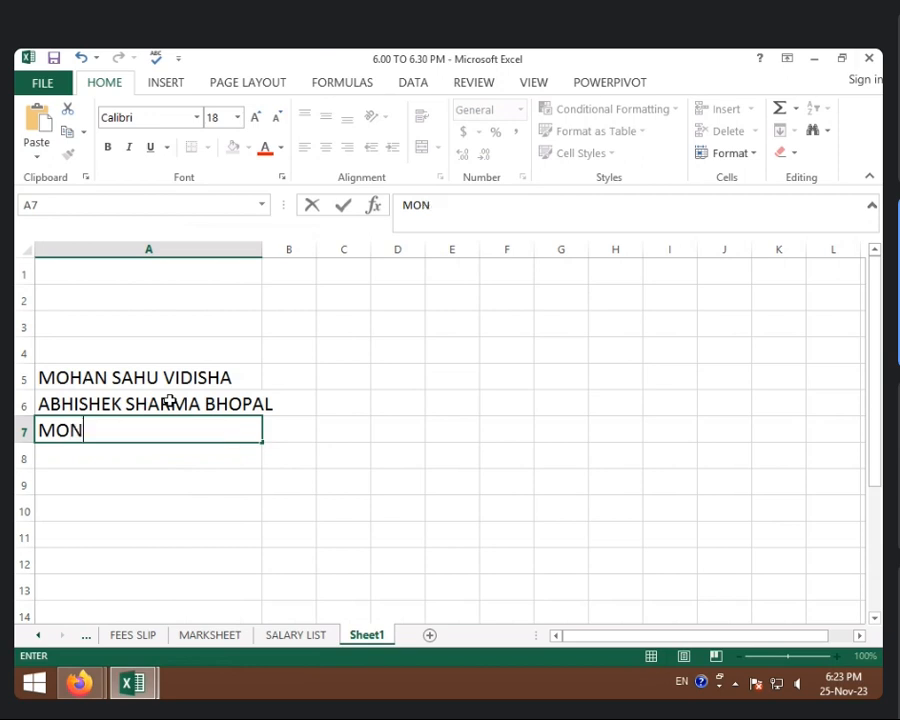
key("BackSpace")
key("BackSpace")
type("IKA SA")
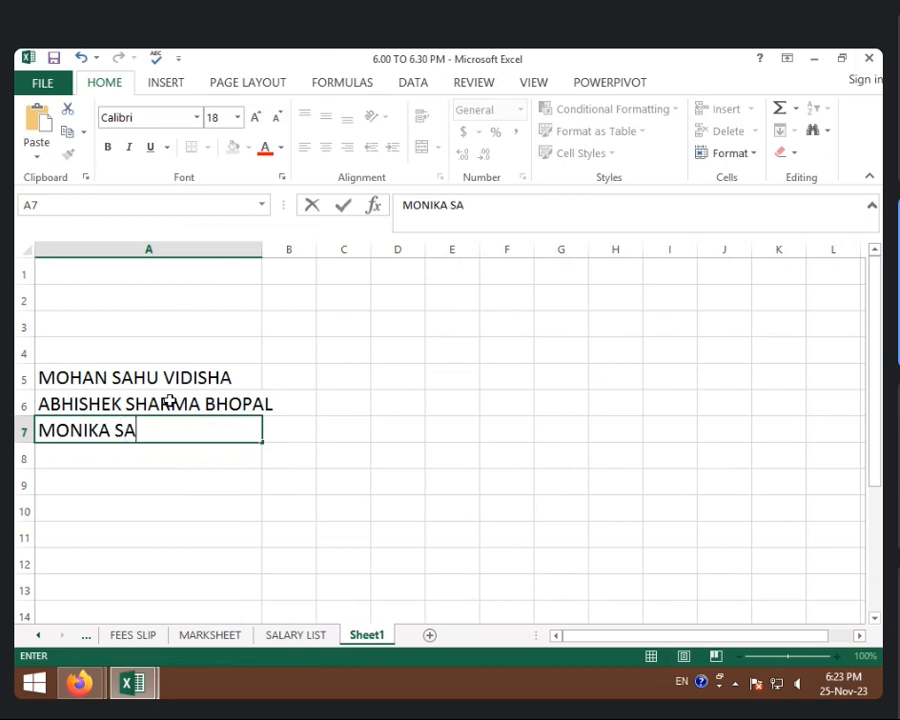
key("BackSpace")
type("SEN")
key("BackSpace")
key("BackSpace")
key("BackSpace")
type("EN RAISEN")
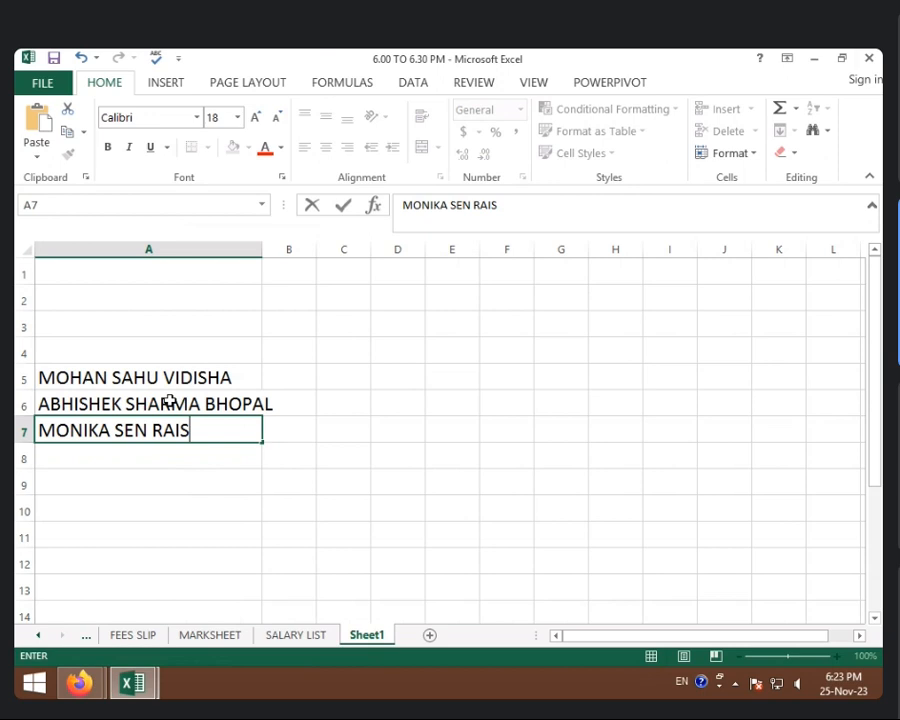
left_click(458, 428)
left_click_drag(263, 250, 293, 251)
Step: Enter a person's full name followed by the city BHOPAL in A8
left_click(230, 455)
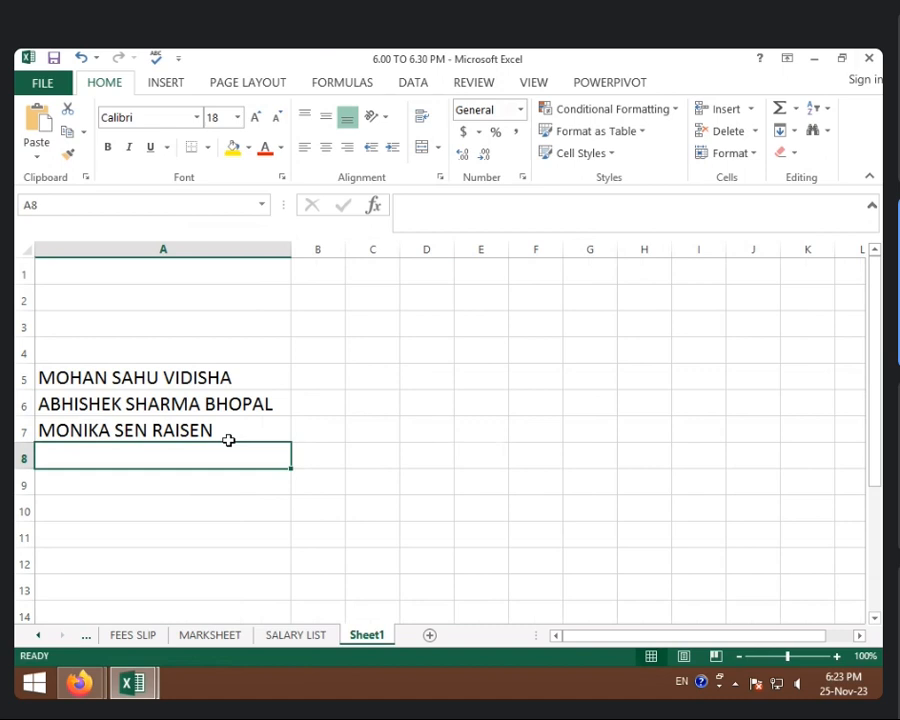
type("DISHA ")
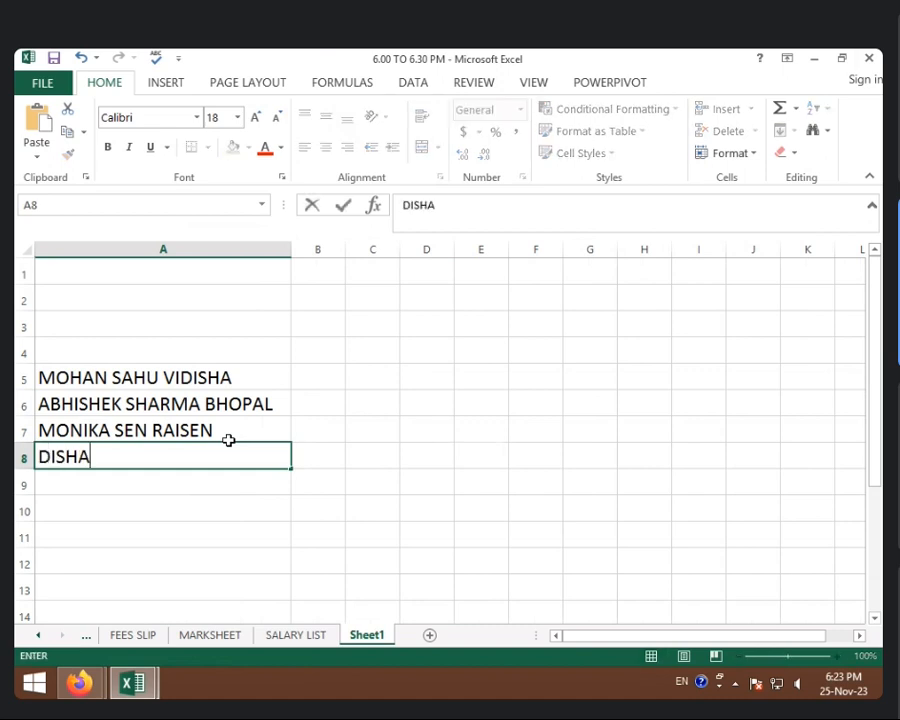
type("S")
key("BackSpace")
type("YADAV BH")
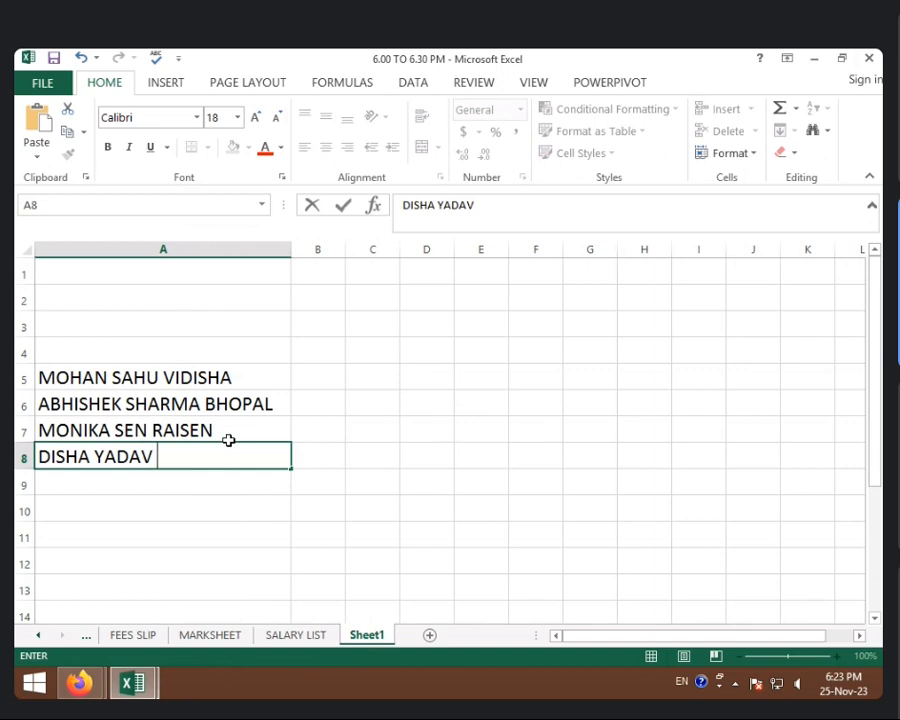
type("OPAL")
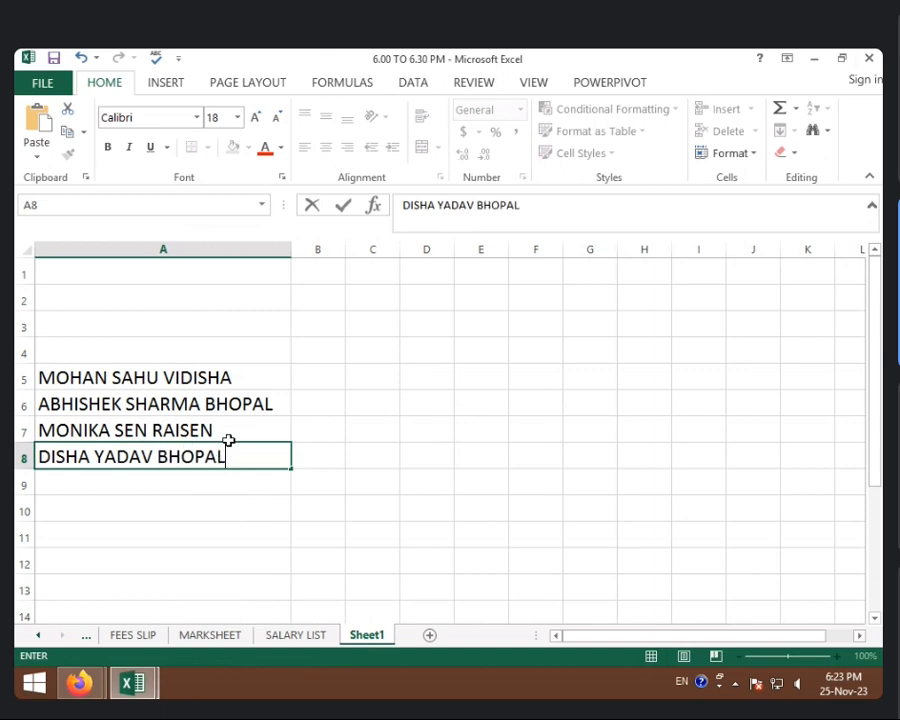
key("Return")
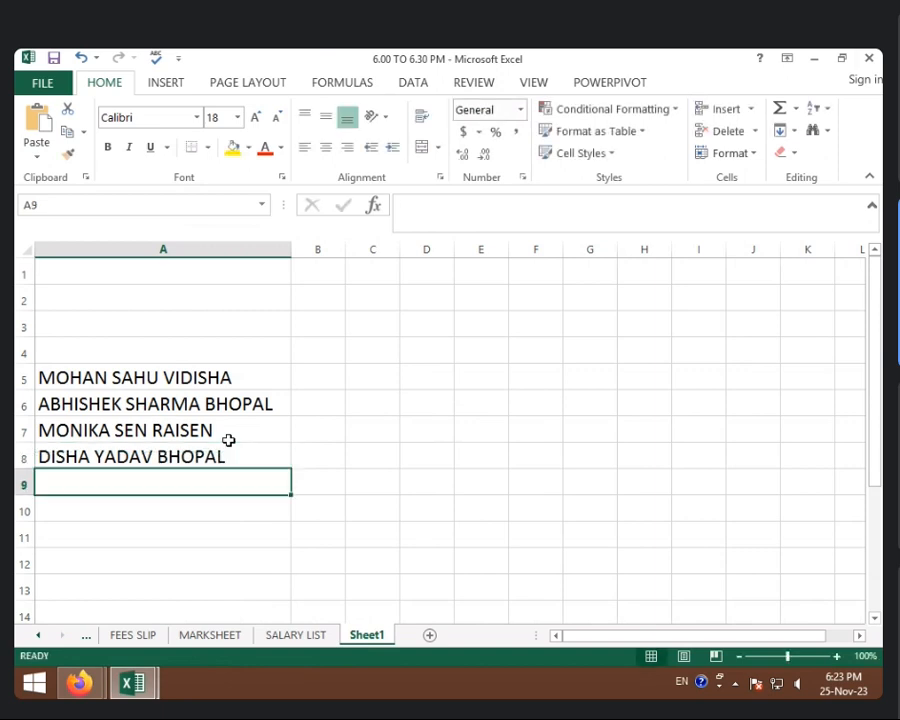
Step: Enter a person's full name followed by the city VIDISHA in A9
type("RADHIAK")
key("BackSpace")
key("BackSpace")
type("KA ")
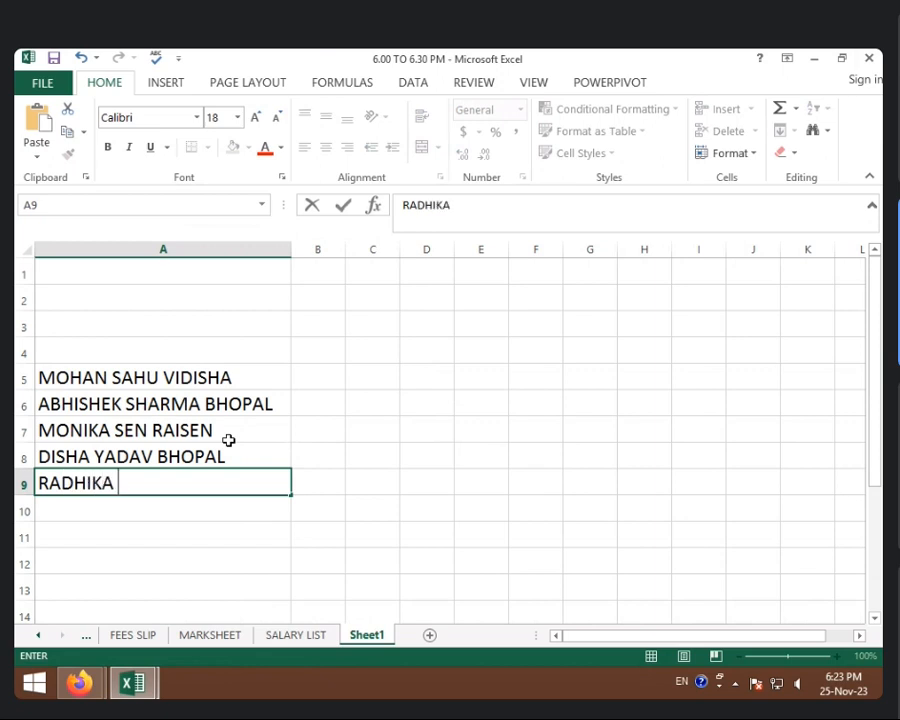
type("KI")
key("BackSpace")
type("USHWAH")
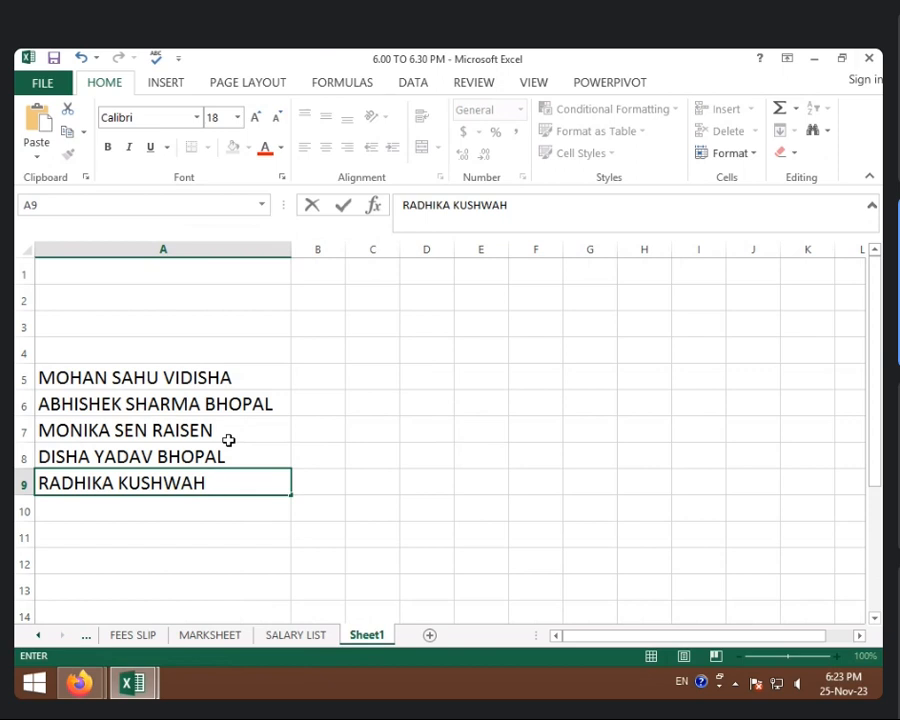
type(" VIDISHA")
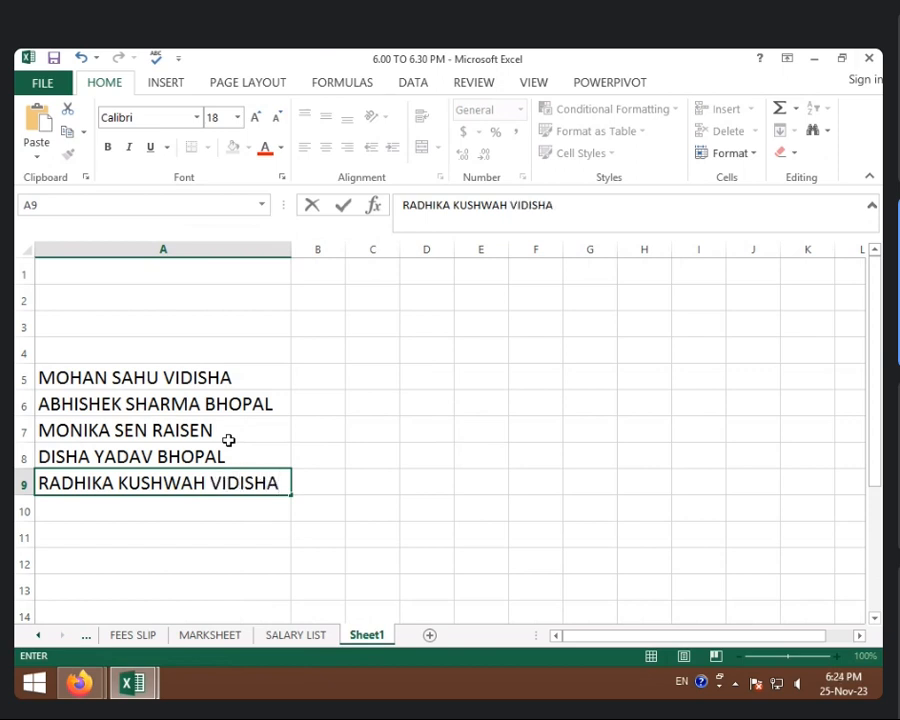
key("Return")
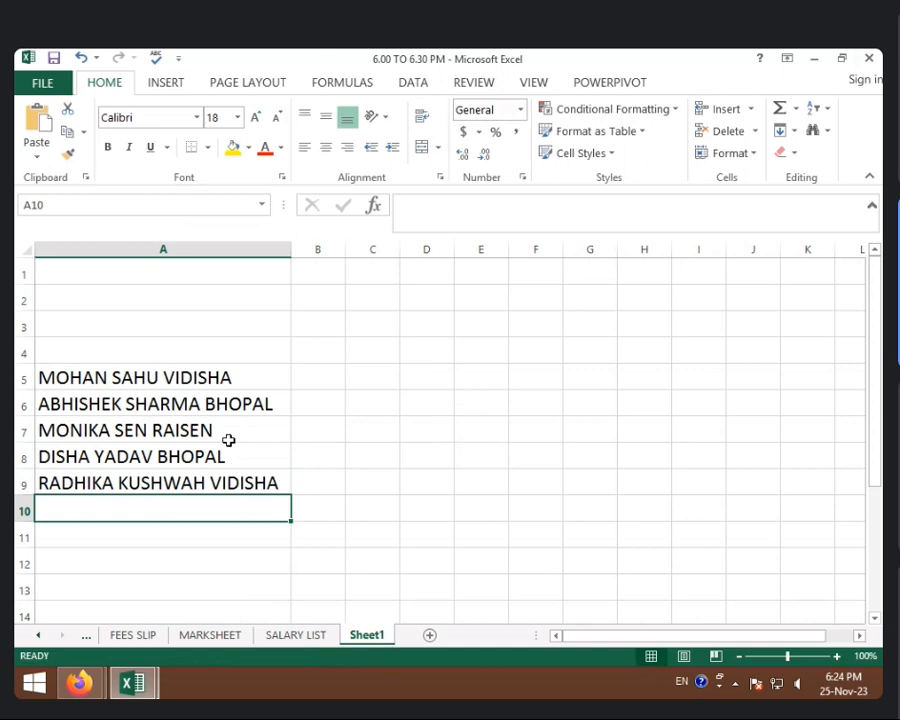
Step: Enter a person's full name followed by the city VIDISHA in A10
type("Y")
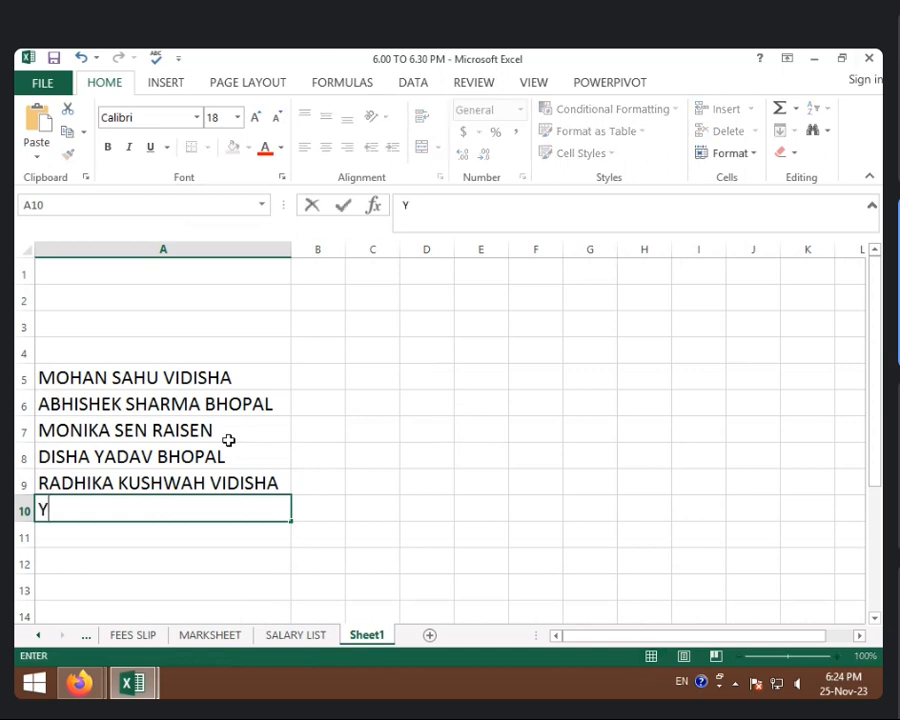
type("OGITA BHA")
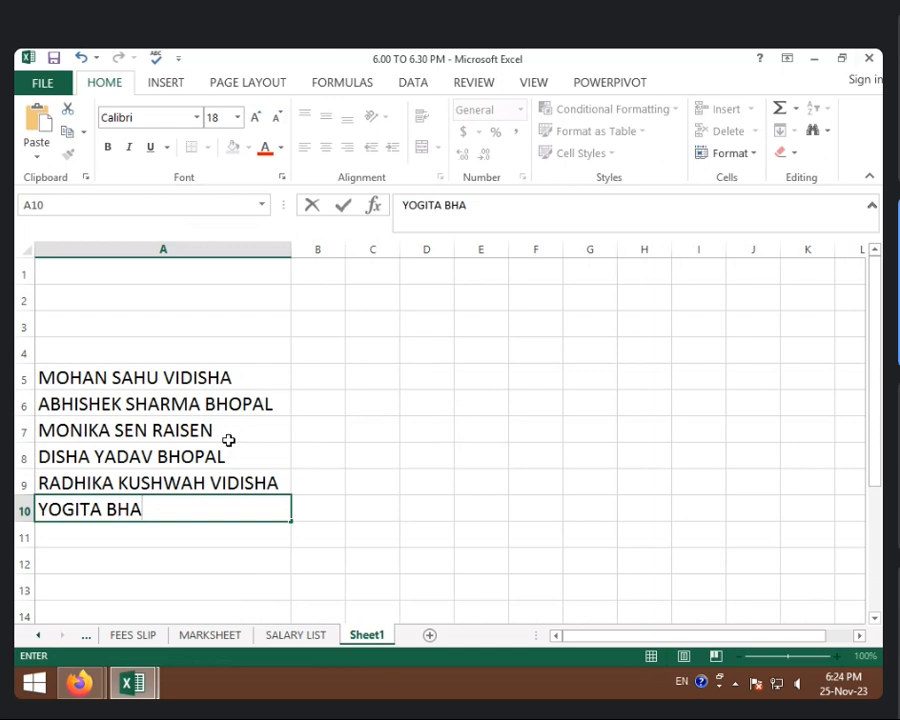
type("GEL")
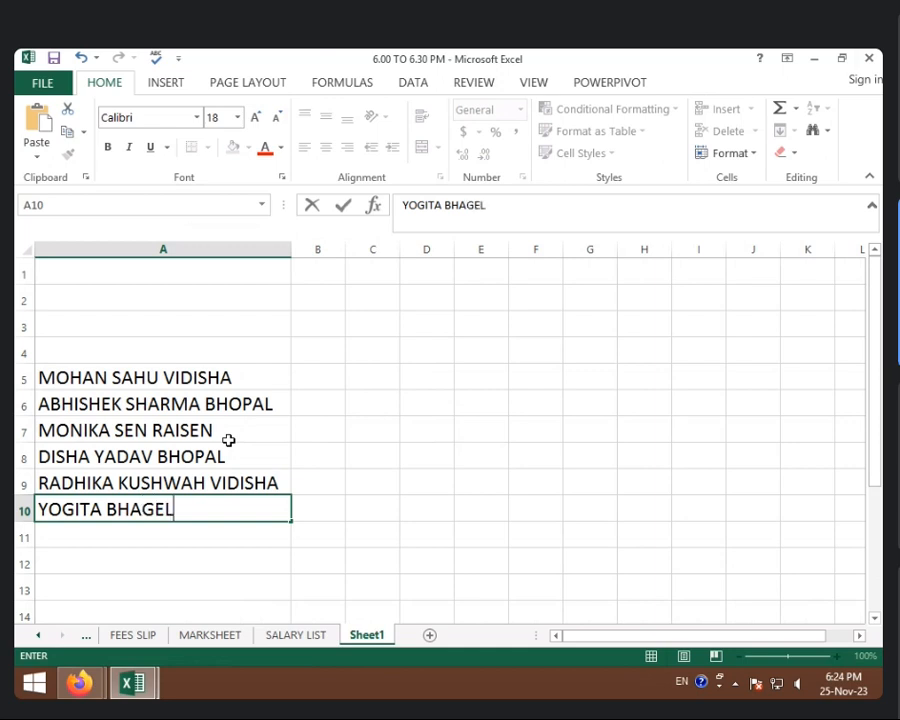
key("BackSpace")
key("BackSpace")
type("HEL")
key("BackSpace")
key("BackSpace")
key("BackSpace")
key("BackSpace")
key("BackSpace")
key("BackSpace")
type("A")
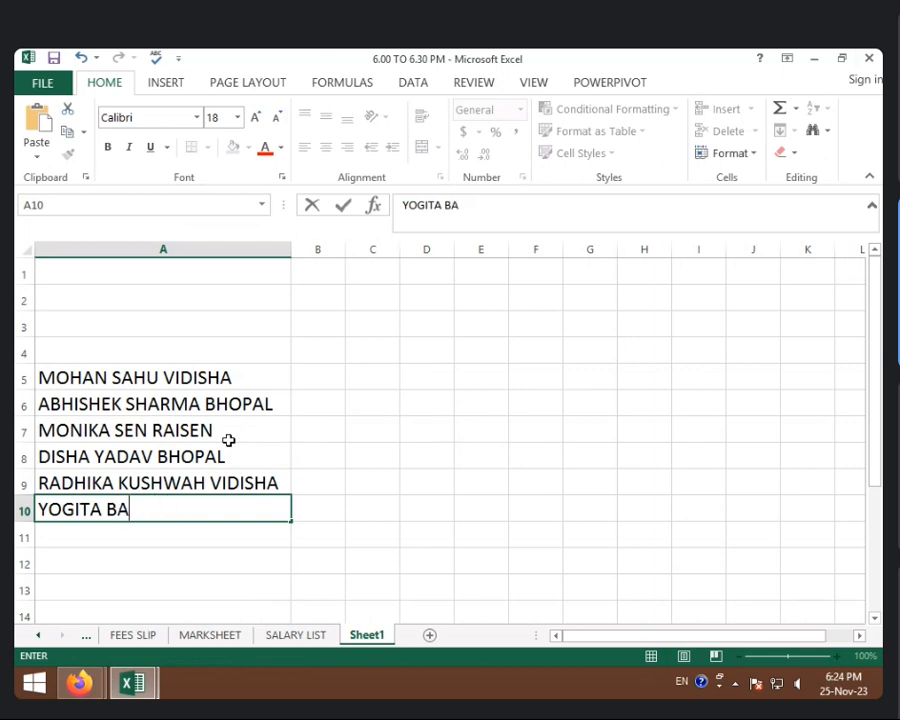
type("GHEL VIDISHA")
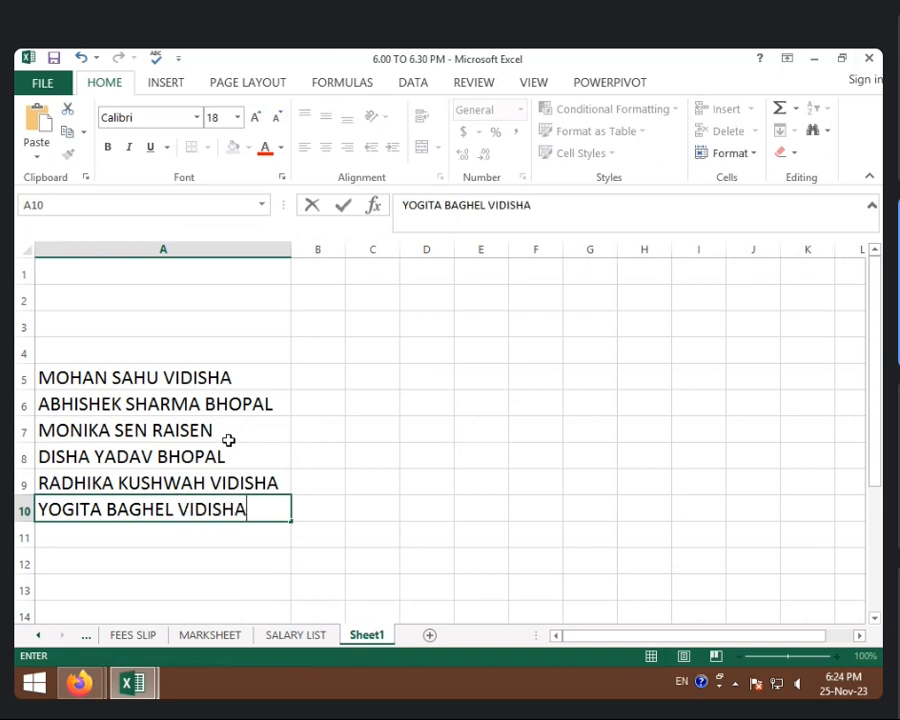
key("Return")
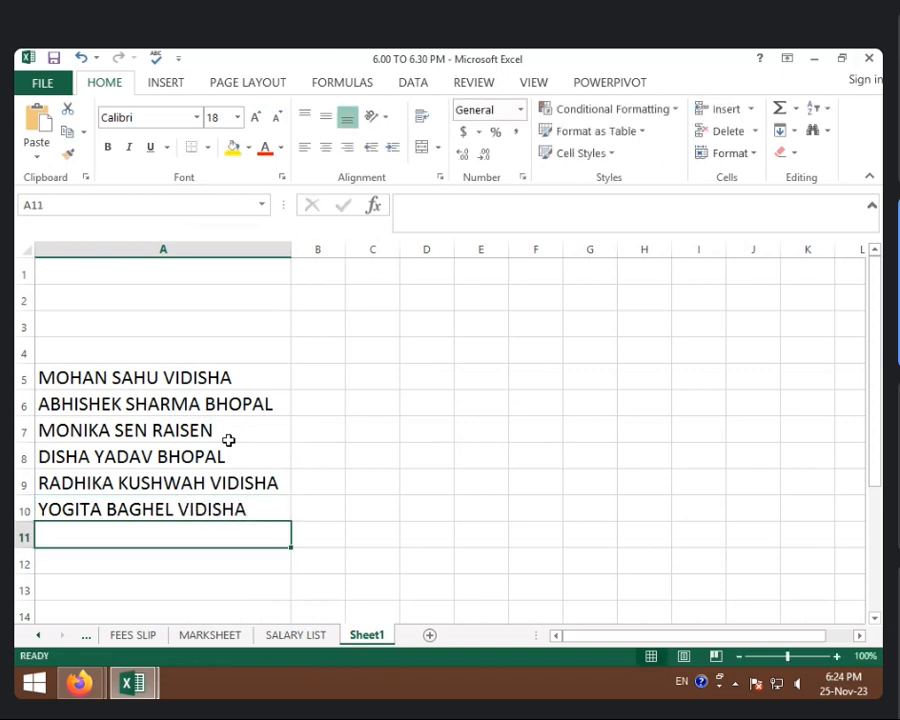
Step: Enter a person's full name followed by the city RAISEN in A11
type("SI")
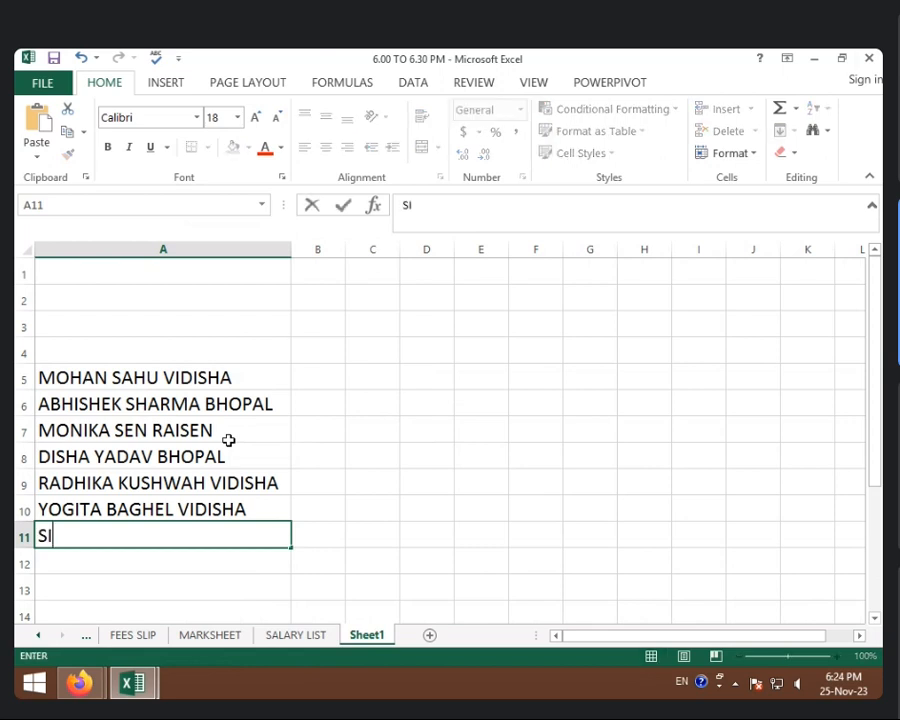
type("MRAN GUPTA ")
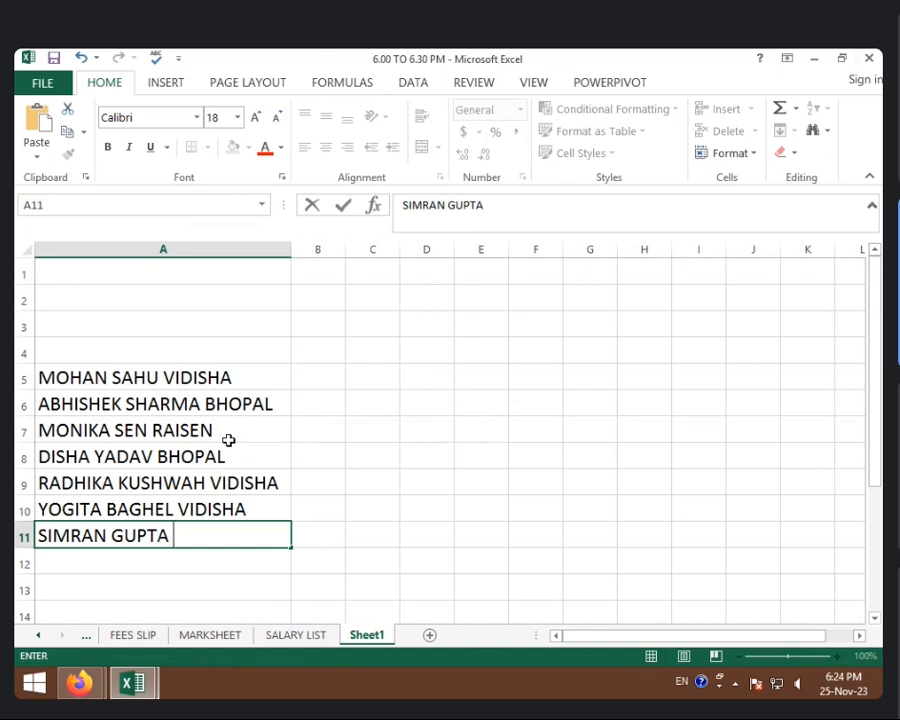
type("RAIS")
key("BackSpace")
type("ISEN")
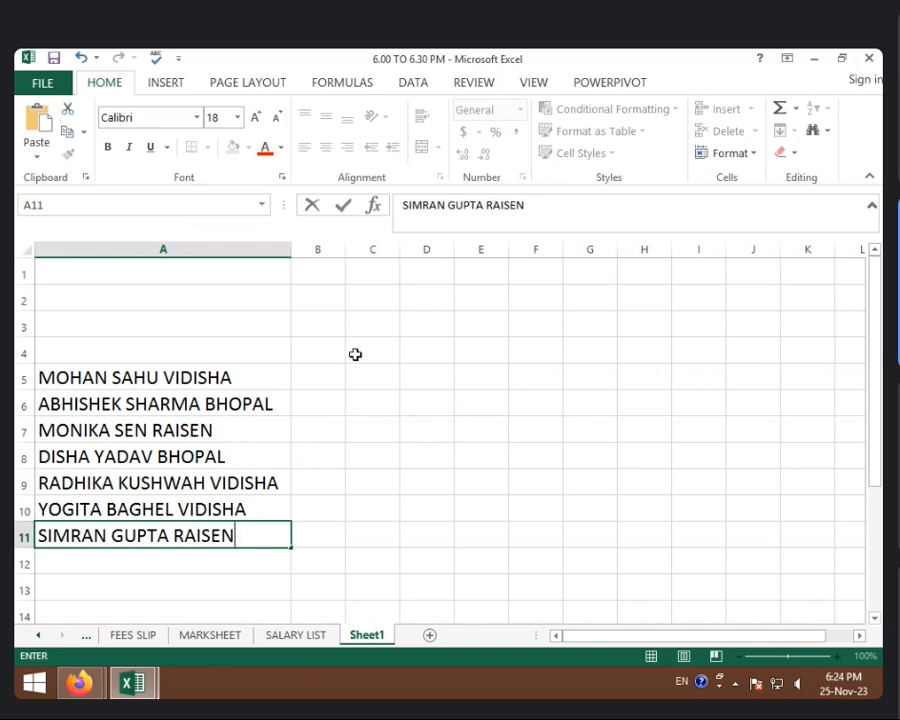
Step: Apply all borders to the range A5:F11
left_click_drag(243, 376, 557, 541)
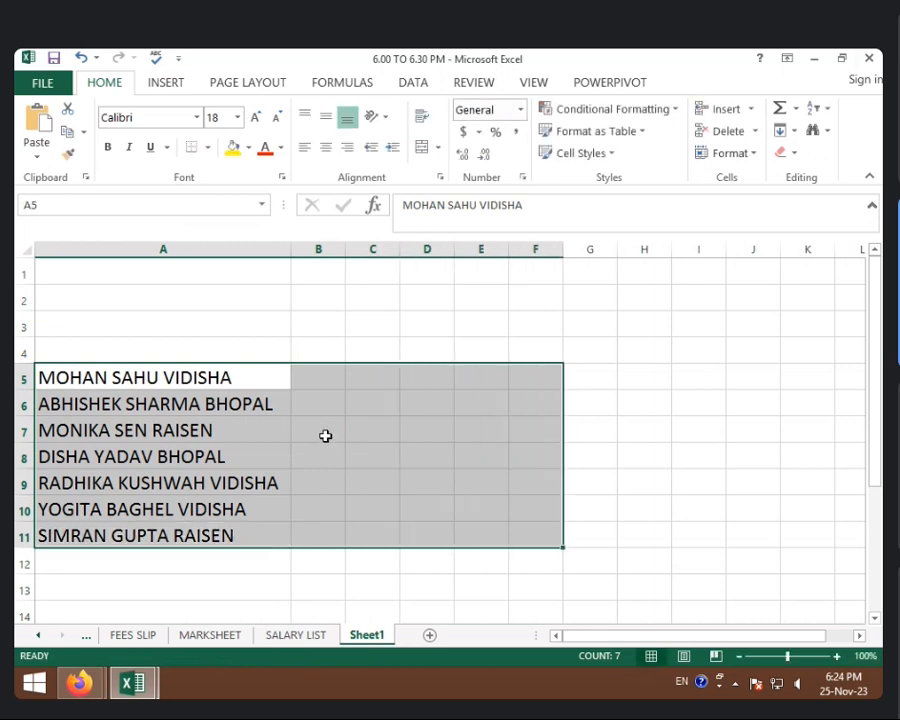
left_click(205, 148)
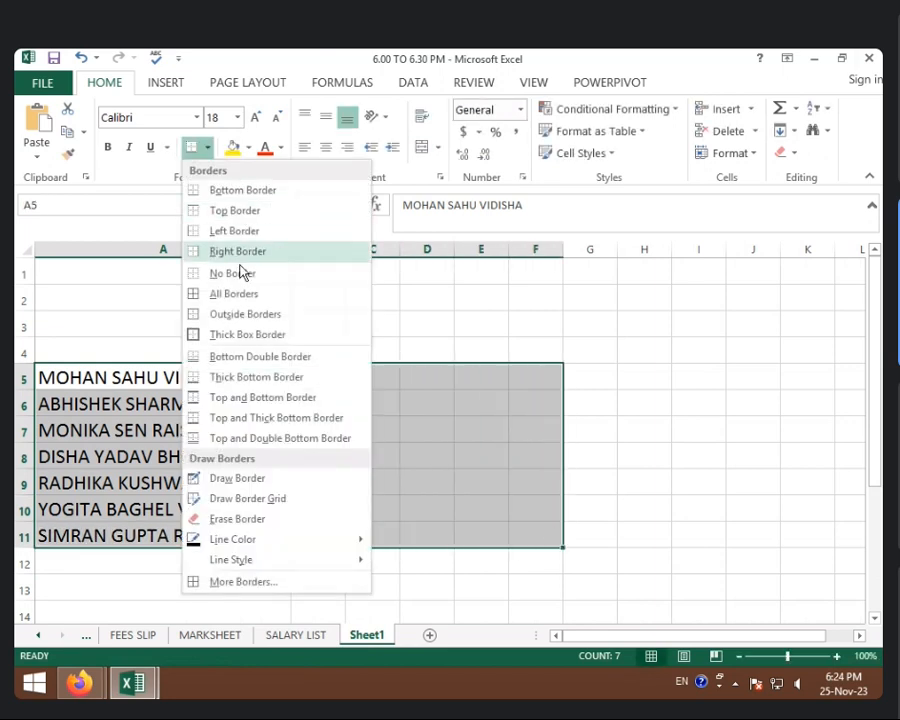
left_click(240, 290)
left_click(372, 410)
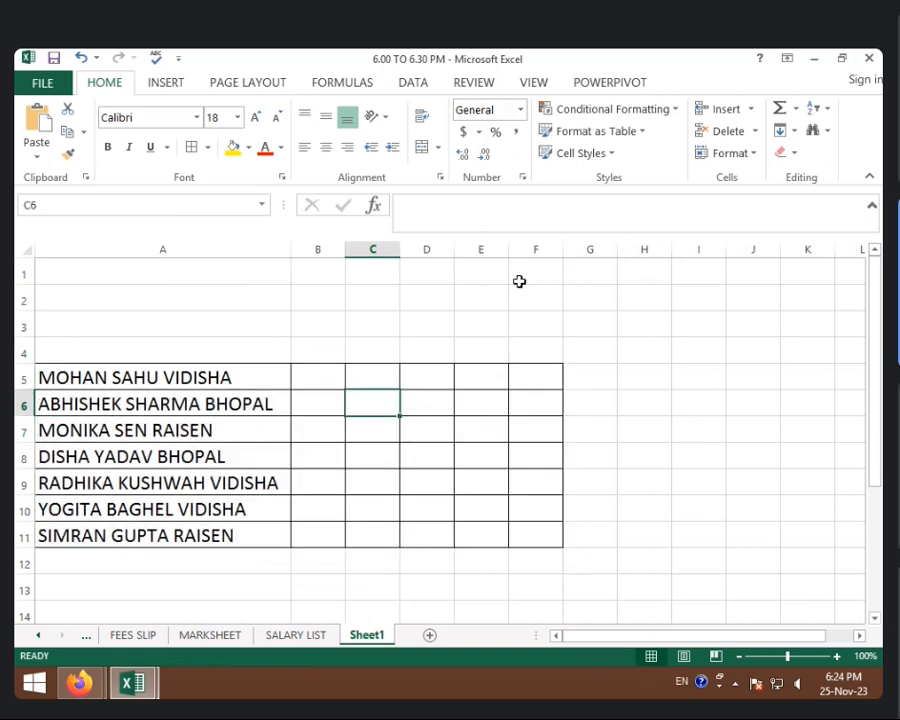
Step: Widen columns B through F equally, to roughly twice their default width
left_click_drag(338, 251, 528, 265)
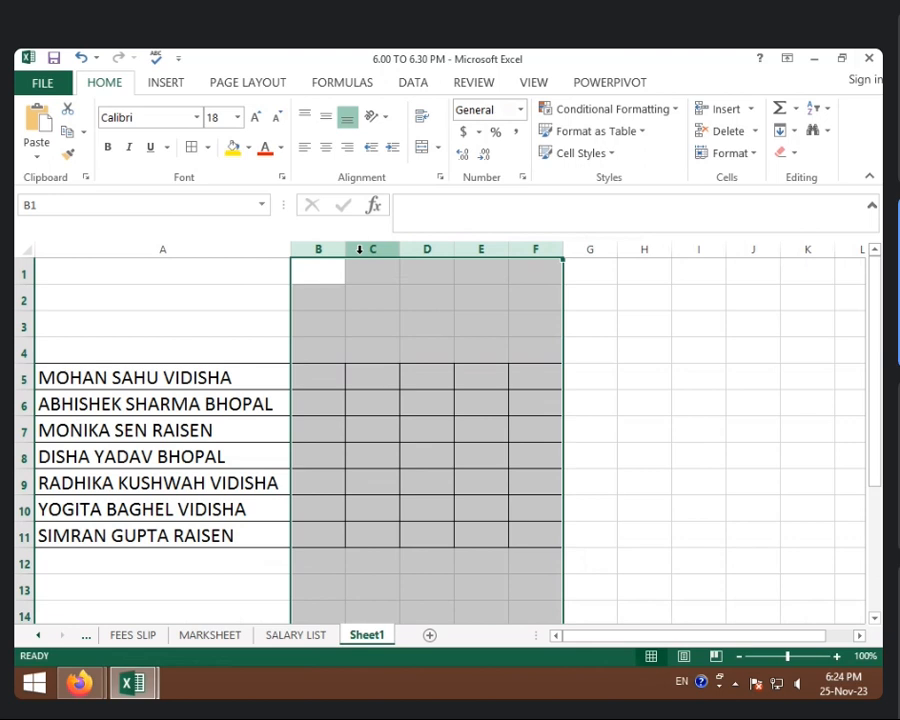
left_click_drag(377, 256, 420, 262)
left_click(480, 376)
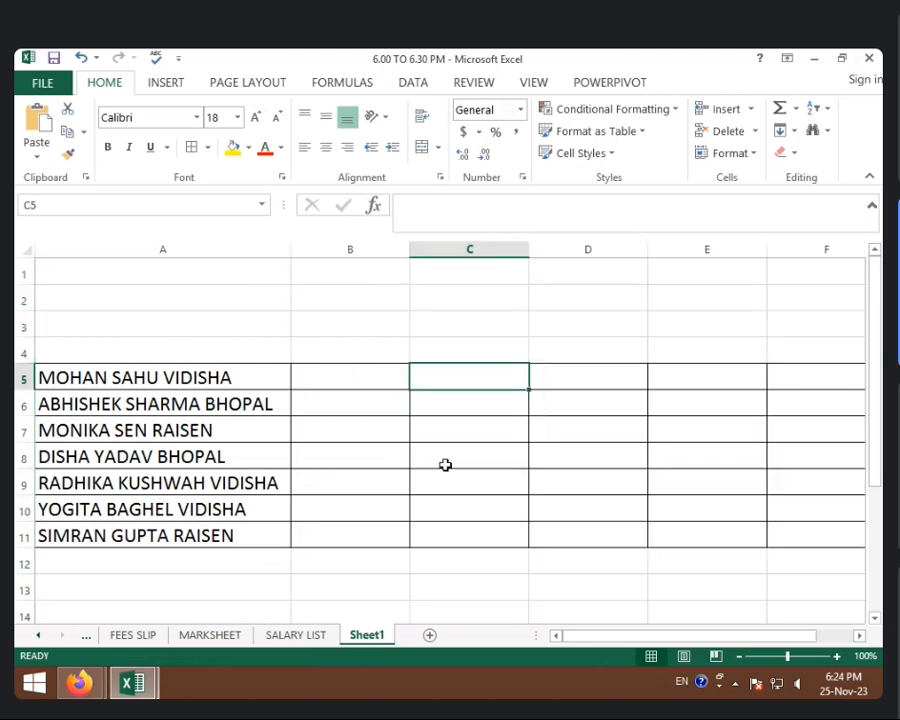
scroll(446, 466, "down", 1)
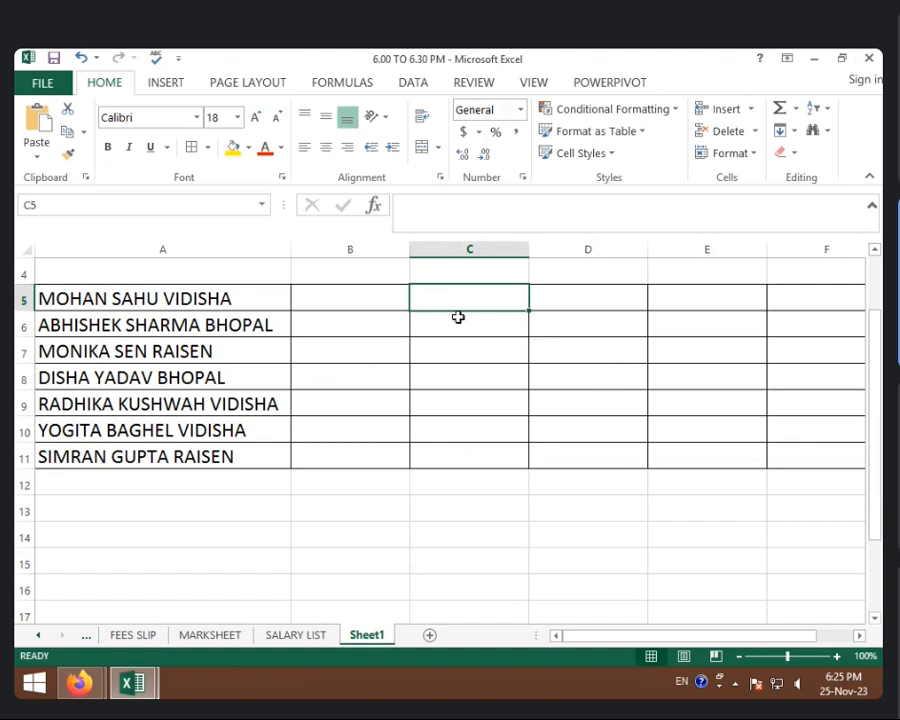
Step: Split the A5 entry across row 5: first name in B5, surname in C5 and the city VIDISHA in D5
left_click(376, 296)
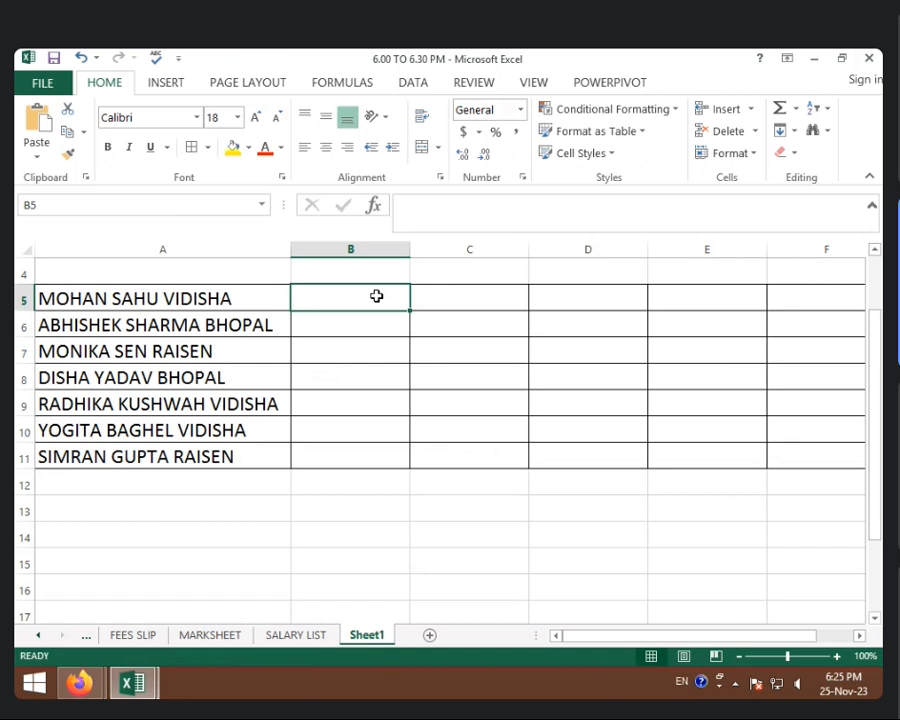
type("MO")
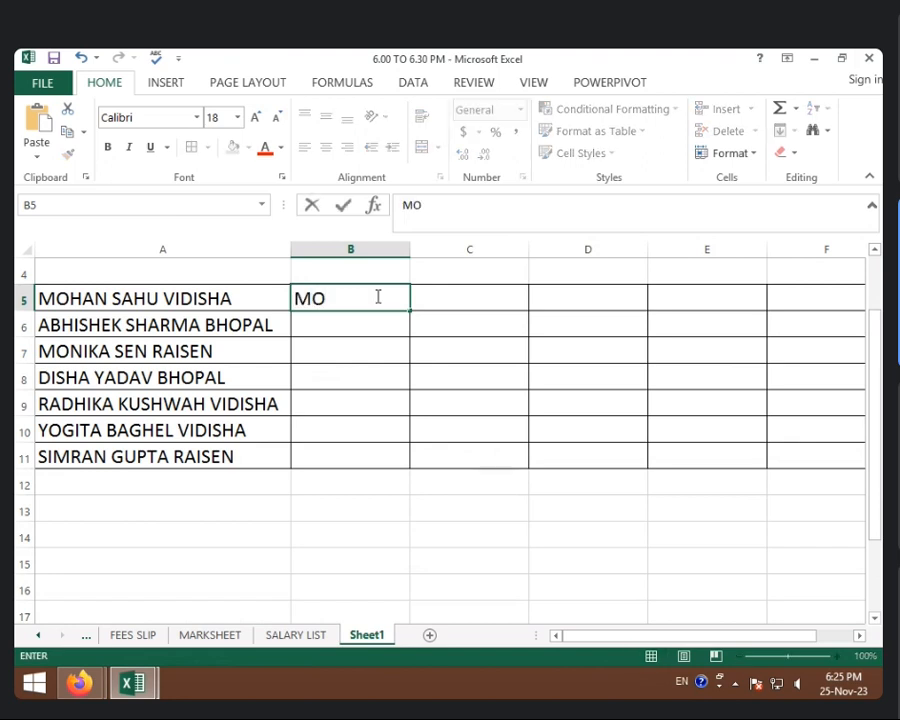
type("HAN")
key("Tab")
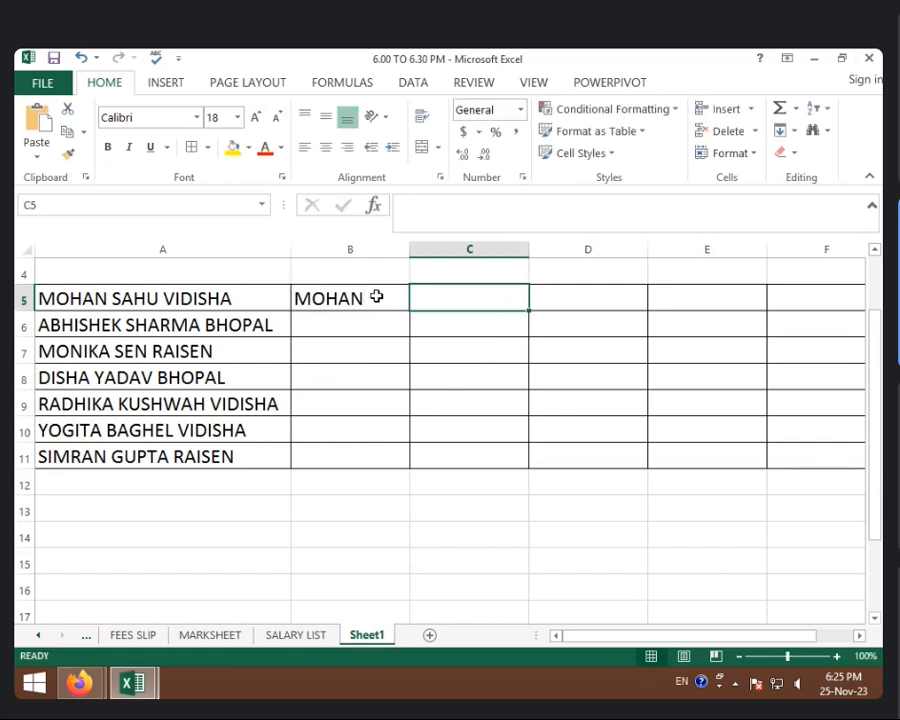
type("SAHU")
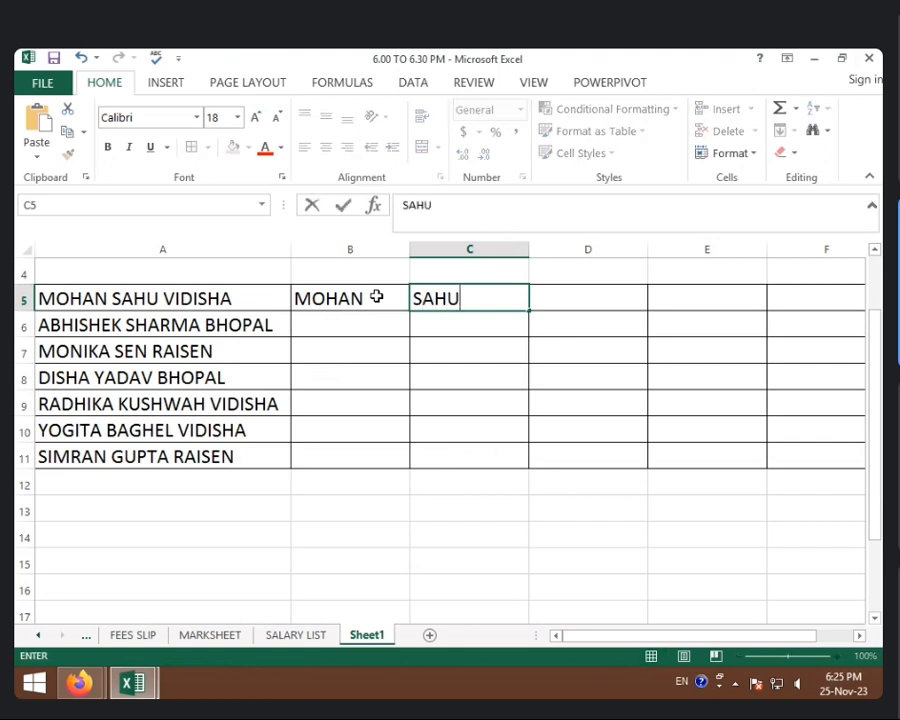
key("Tab")
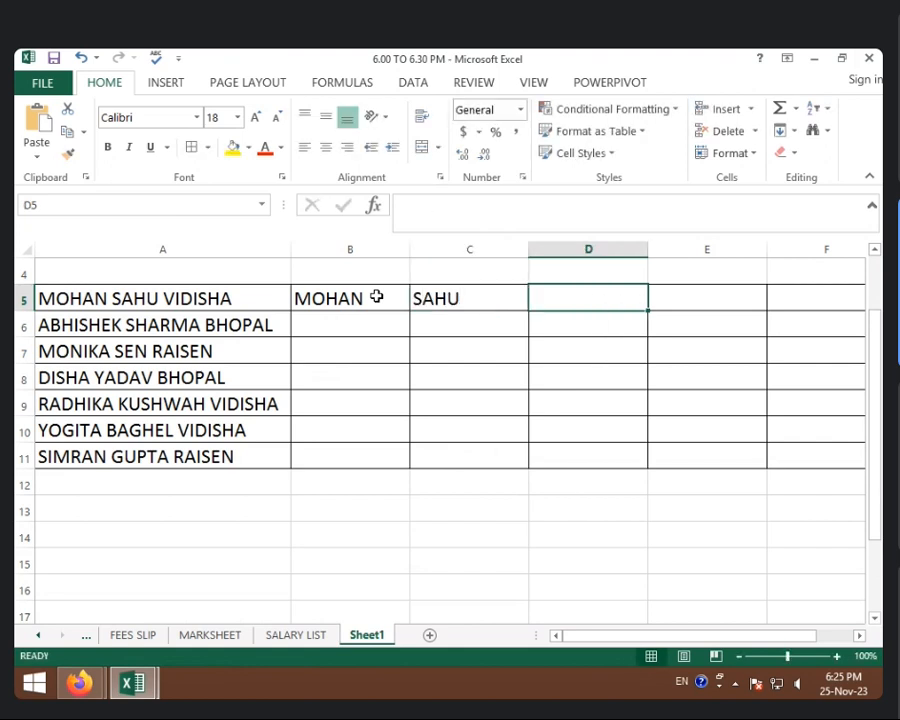
type("VID")
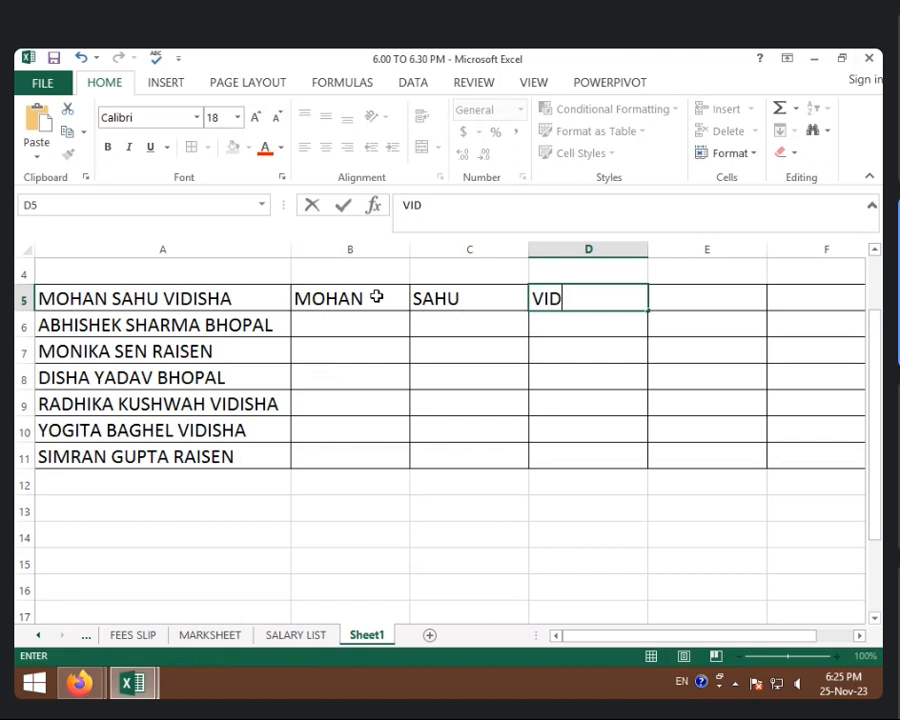
type("ISHA")
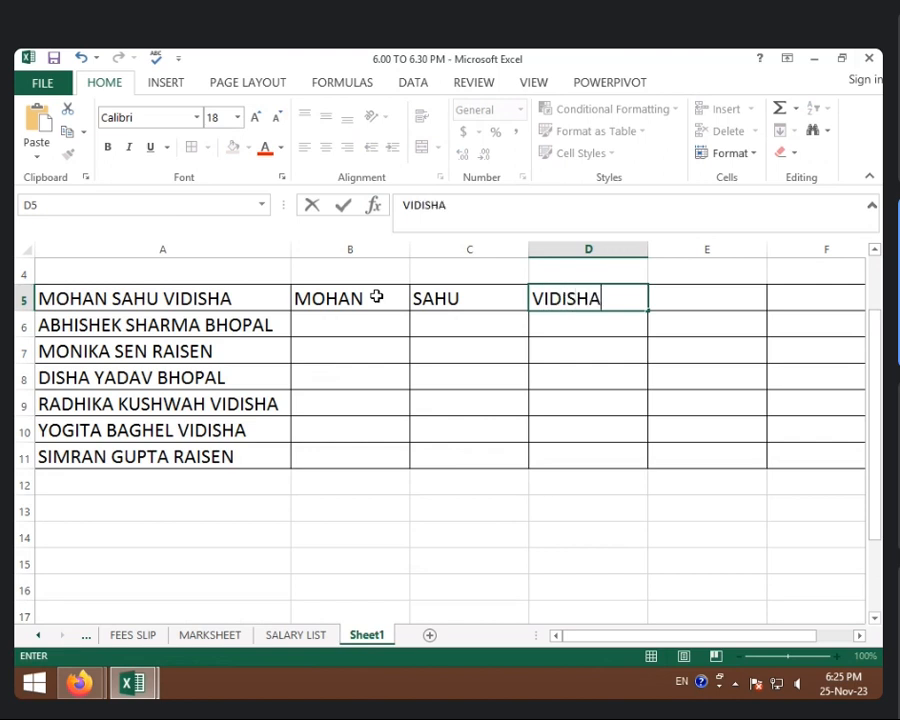
Step: Flash Fill the first names, surnames and cities down columns B, C and D from row 6
left_click(347, 326)
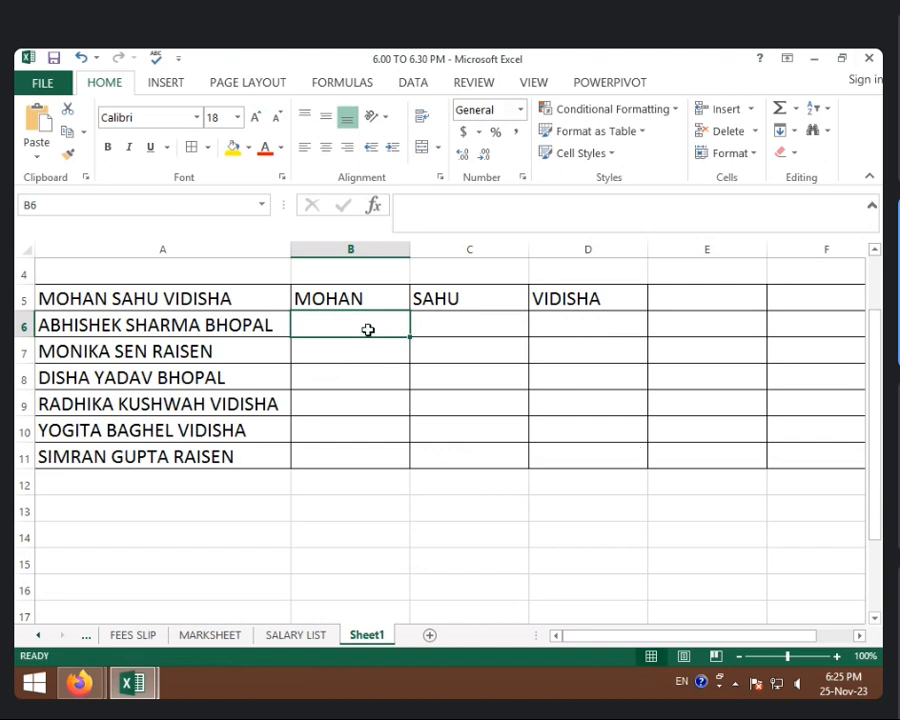
key("ctrl+e")
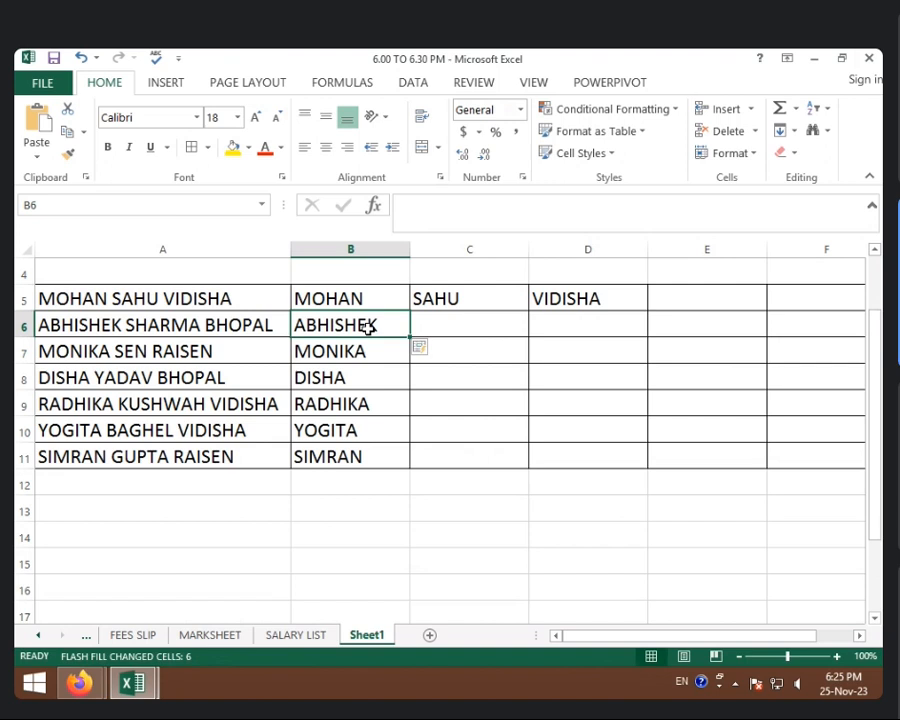
left_click(452, 331)
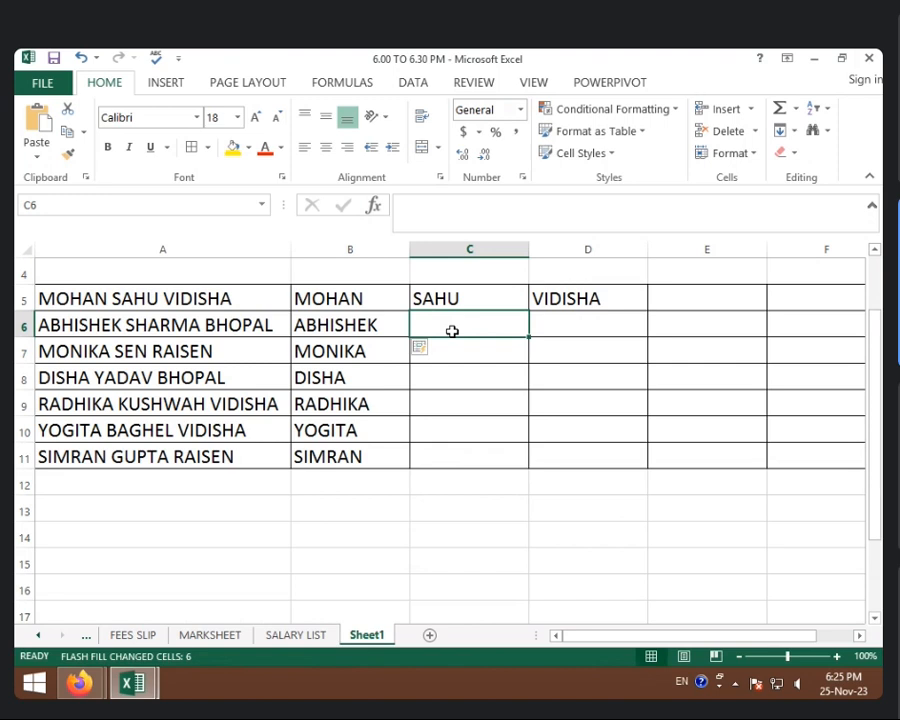
key("ctrl+e")
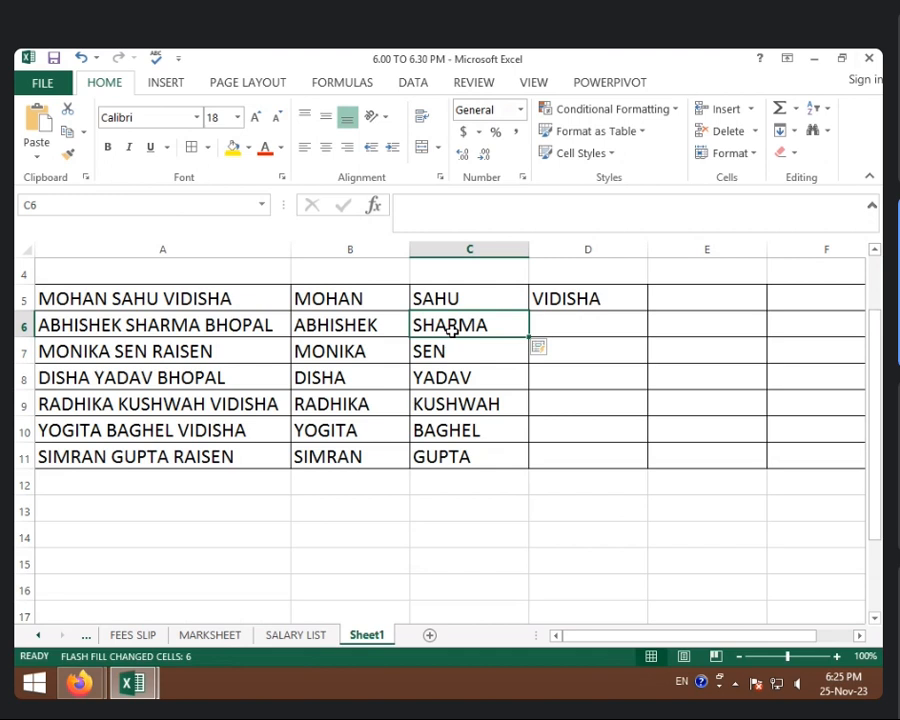
key("Right")
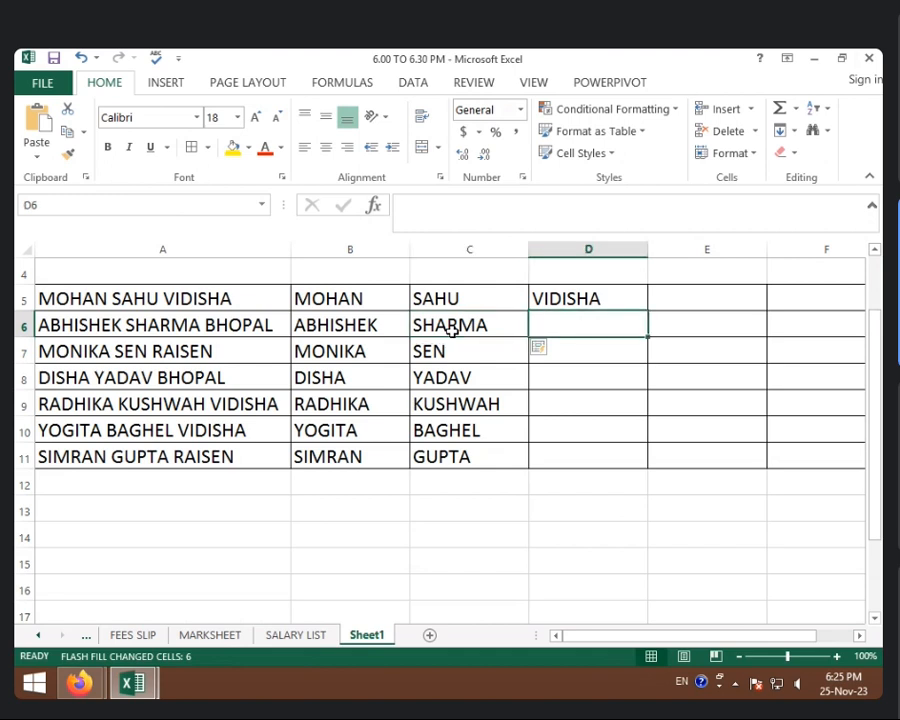
key("ctrl+e")
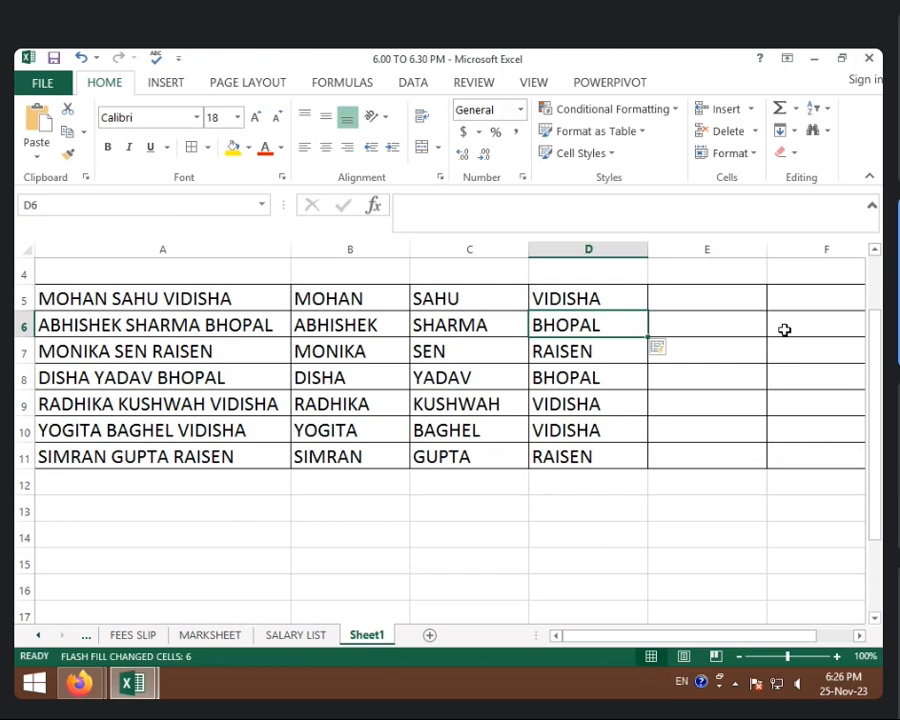
Step: Clear the combined names and cities from A5:A11, keeping the split columns
left_click(662, 300)
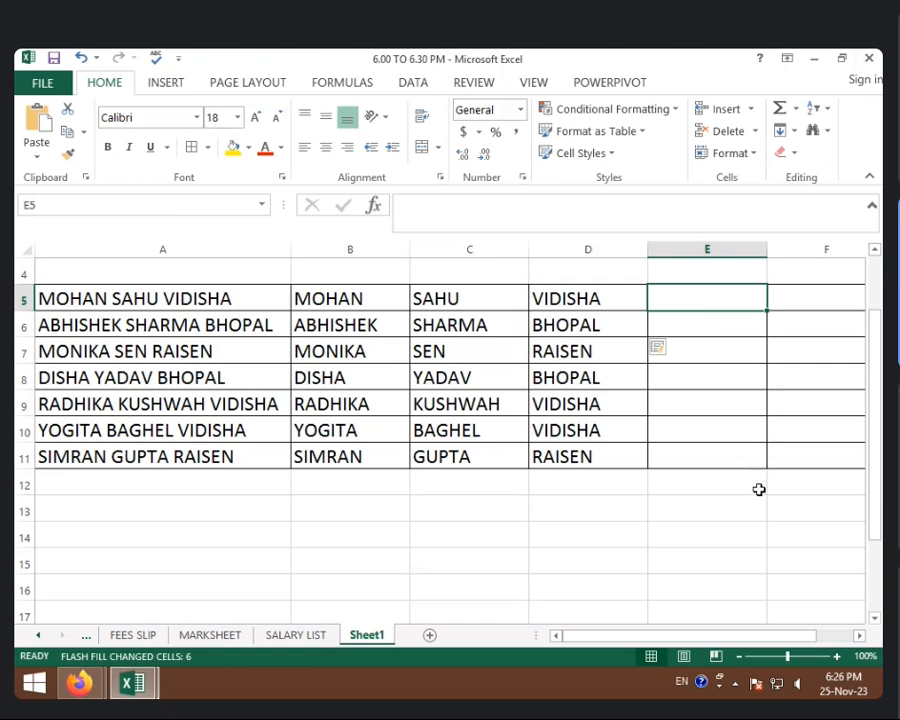
left_click(836, 301)
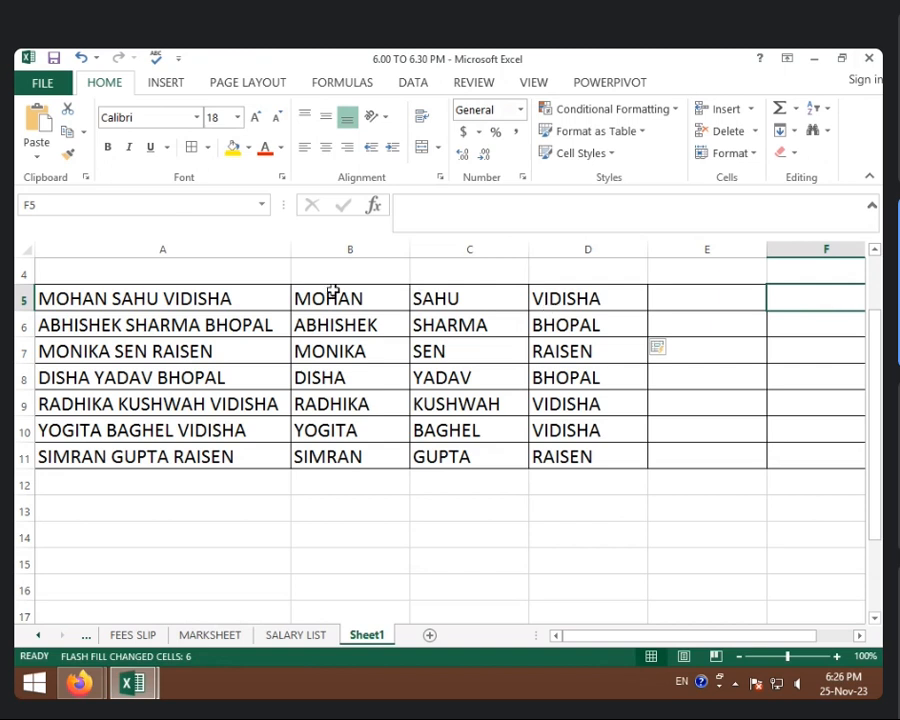
left_click_drag(215, 296, 216, 447)
key("Delete")
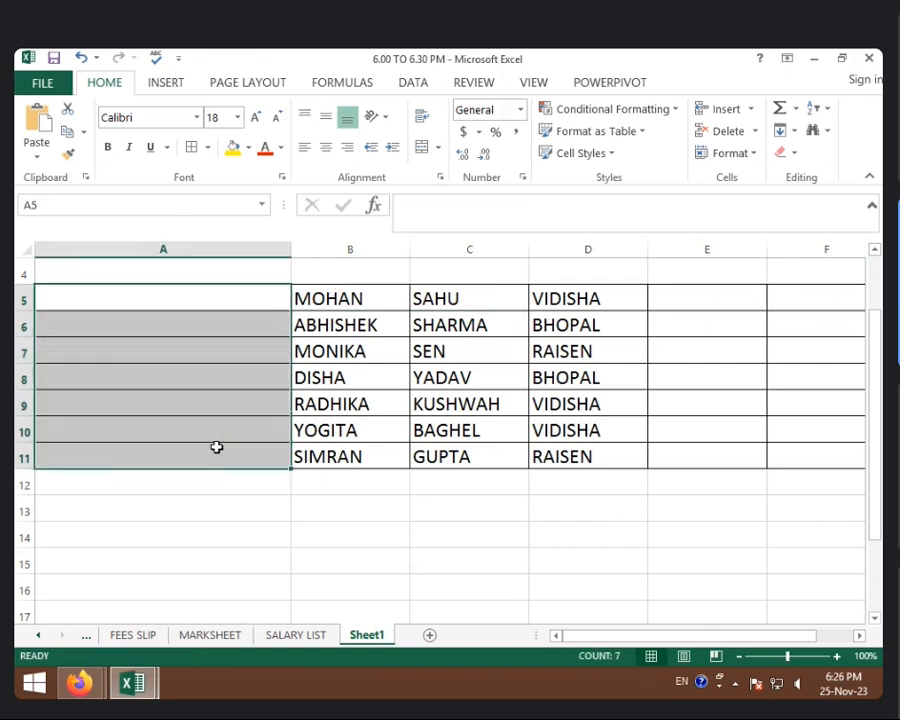
left_click(345, 452)
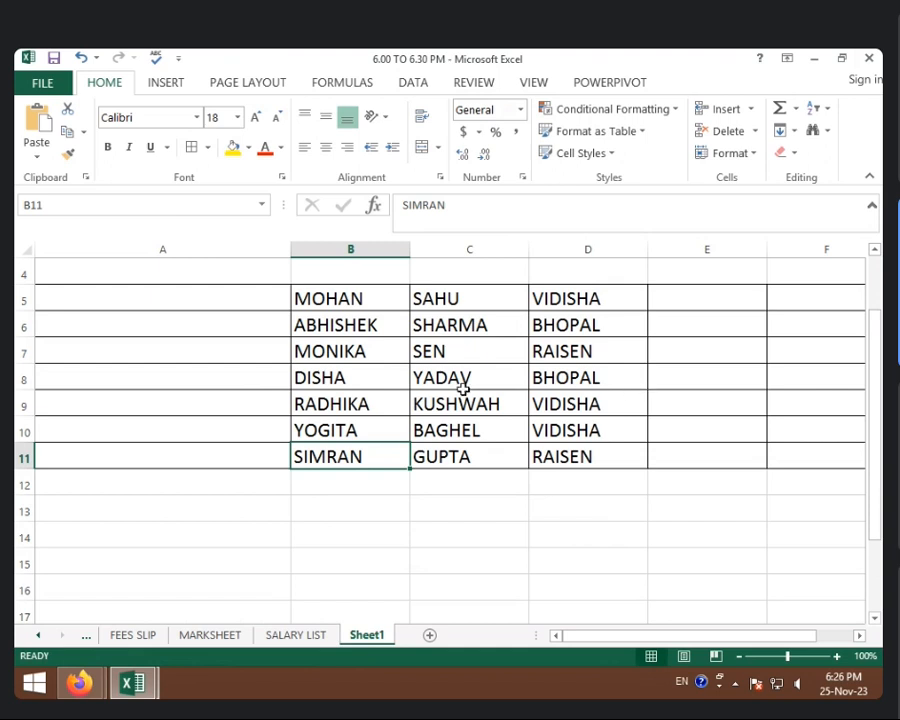
Step: Recombine row 5's first name, surname and city VIDISHA, separated by spaces, in A5, and Flash Fill the pattern down A6:A11
left_click(256, 291)
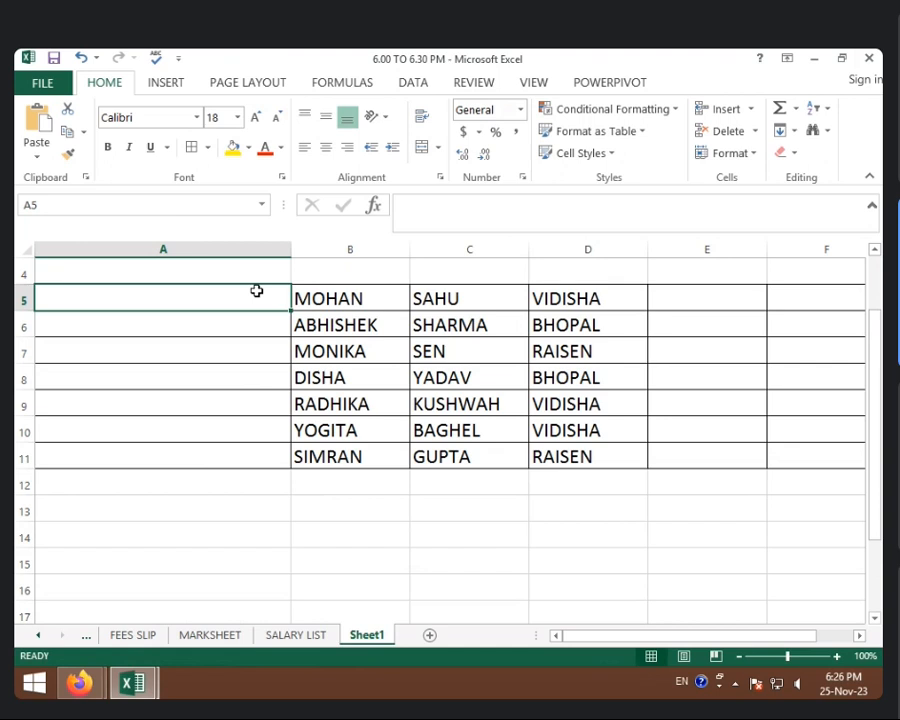
type("MOHAN")
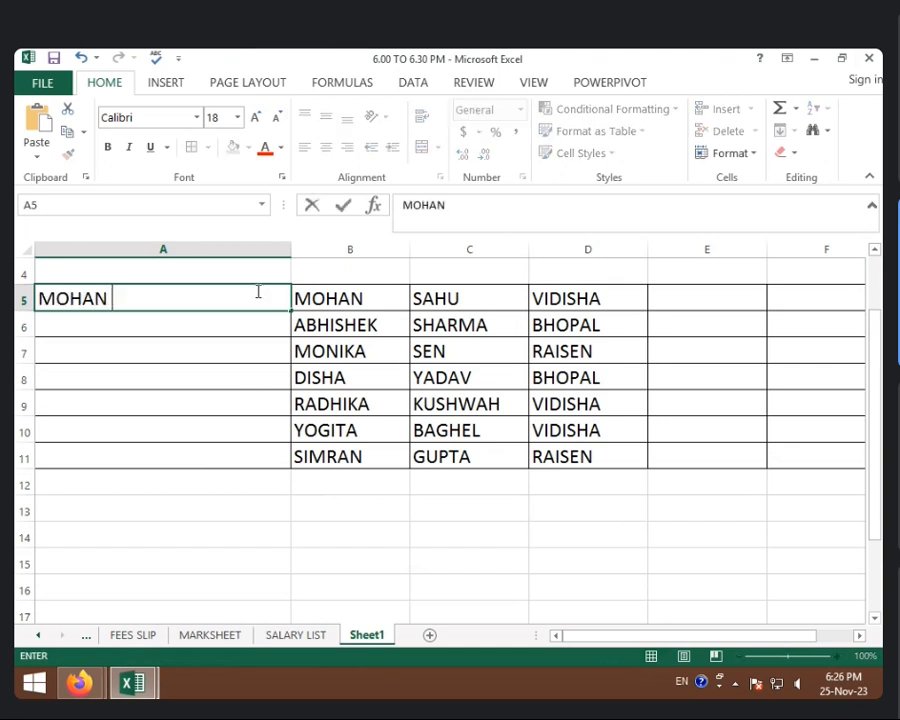
type(" SAHU VI")
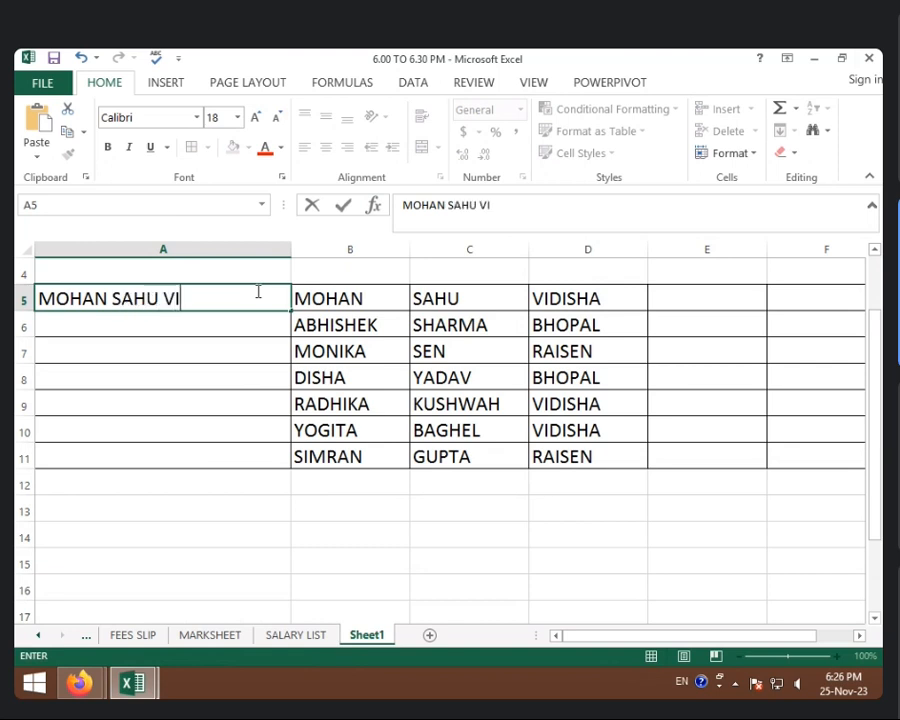
type("DISHA")
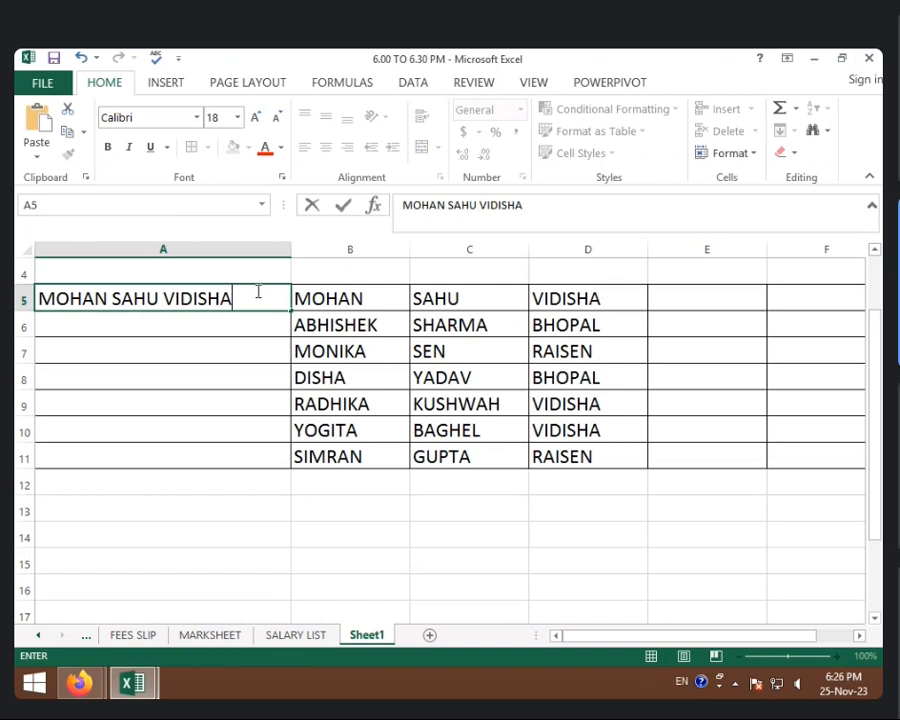
key("Return")
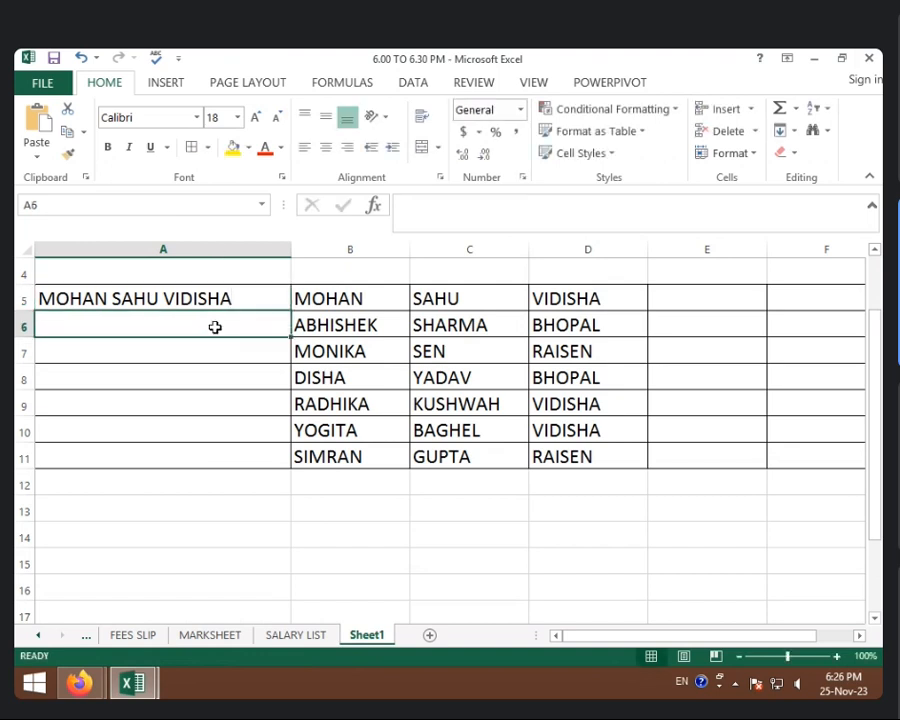
key("ctrl+e")
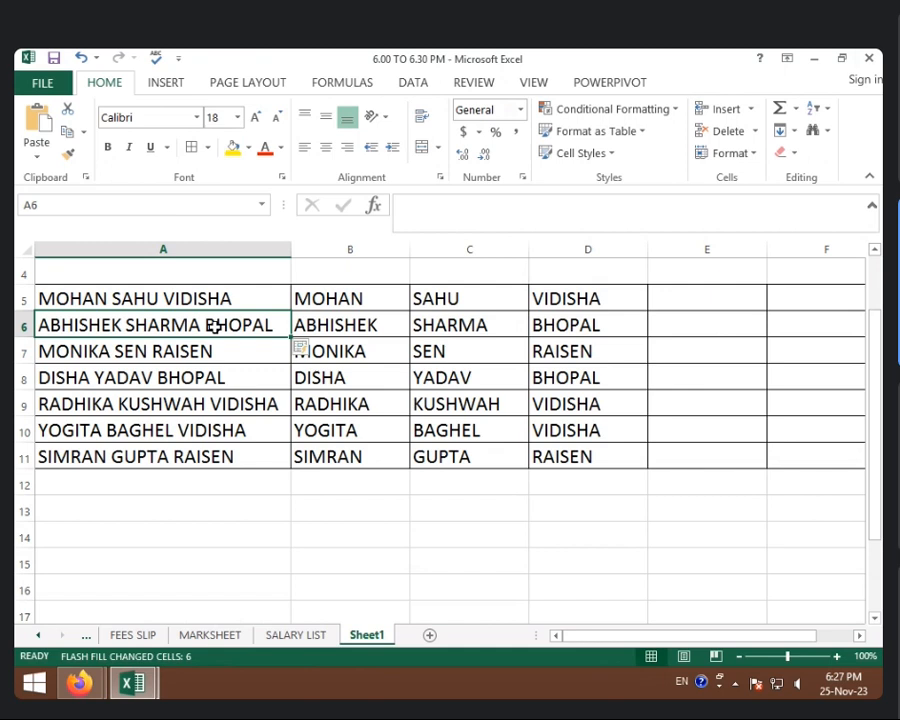
left_click(500, 484)
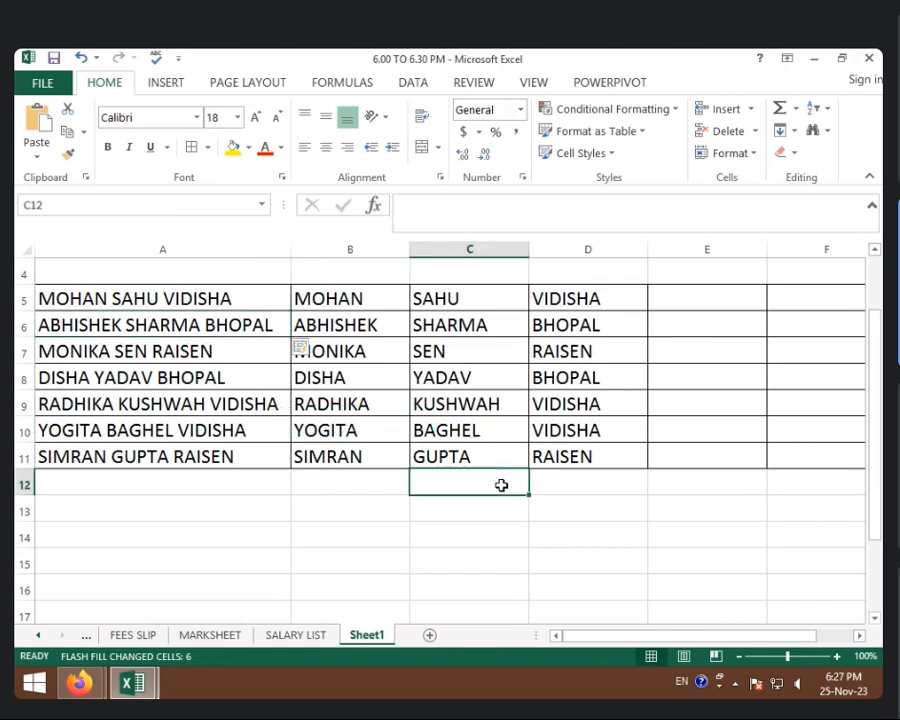
left_click(537, 490)
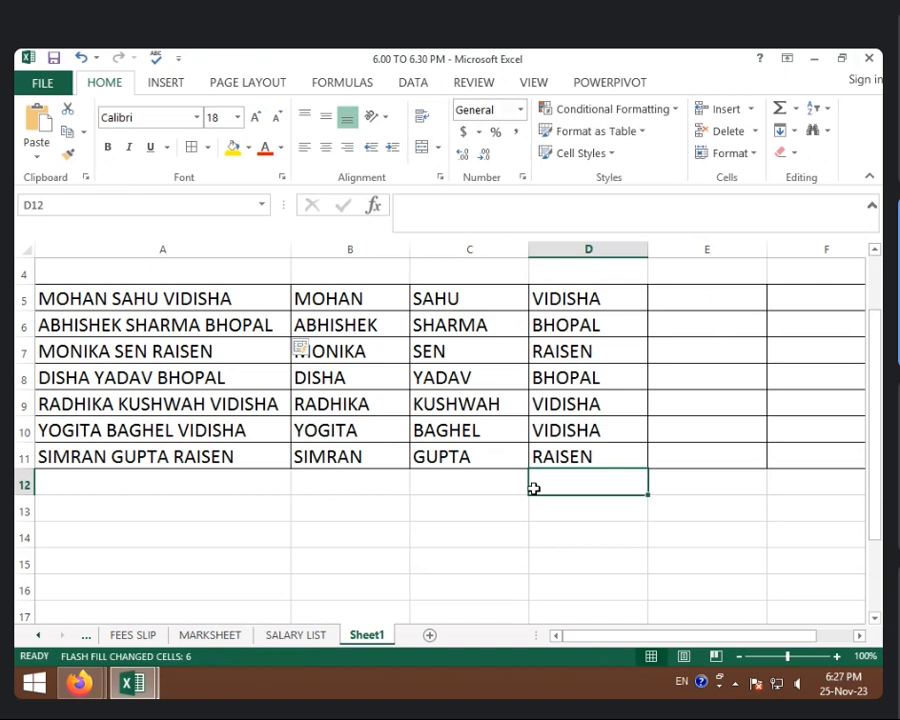
Step: Review the workbook's earlier sheets through MARKSHEET and SALARY LIST, and return to the split names and cities on Sheet1
left_click(39, 635)
left_click(39, 635)
left_click(120, 635)
left_click(197, 635)
left_click(293, 635)
left_click(370, 635)
left_click(452, 635)
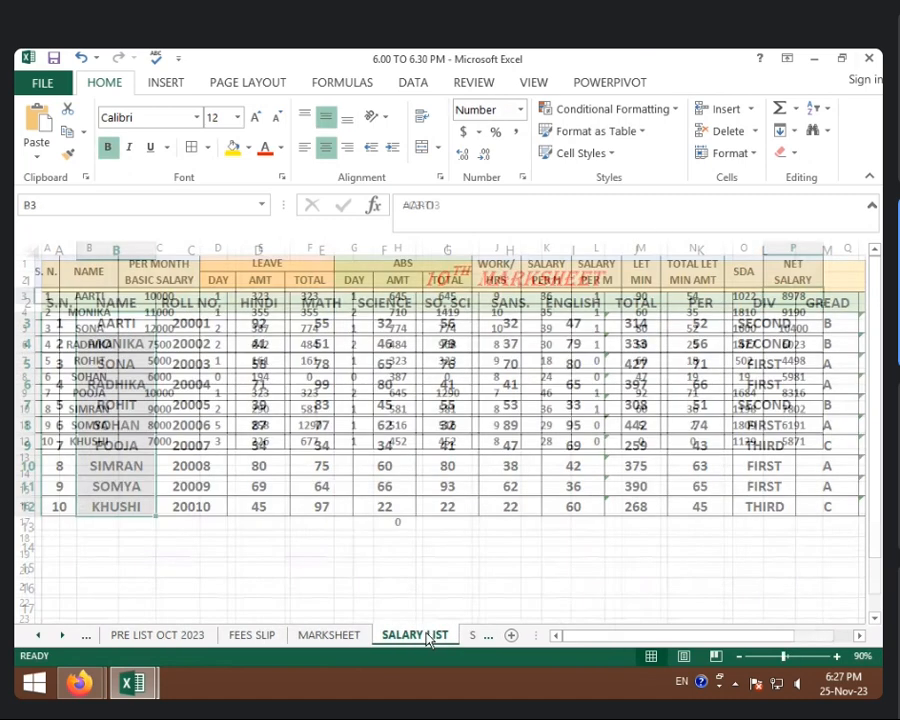
key("Right")
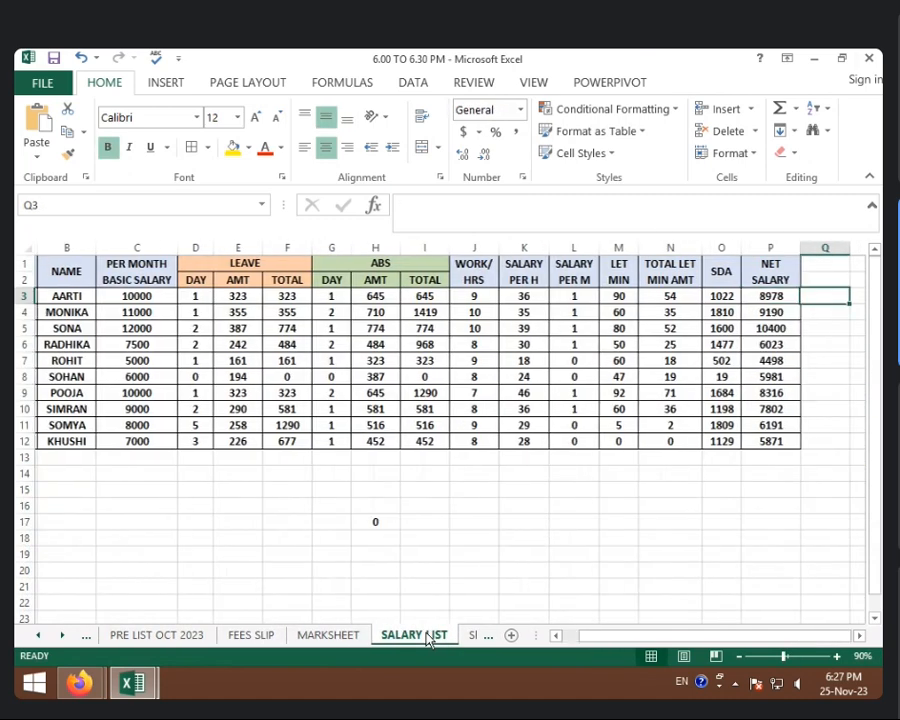
left_click(478, 636)
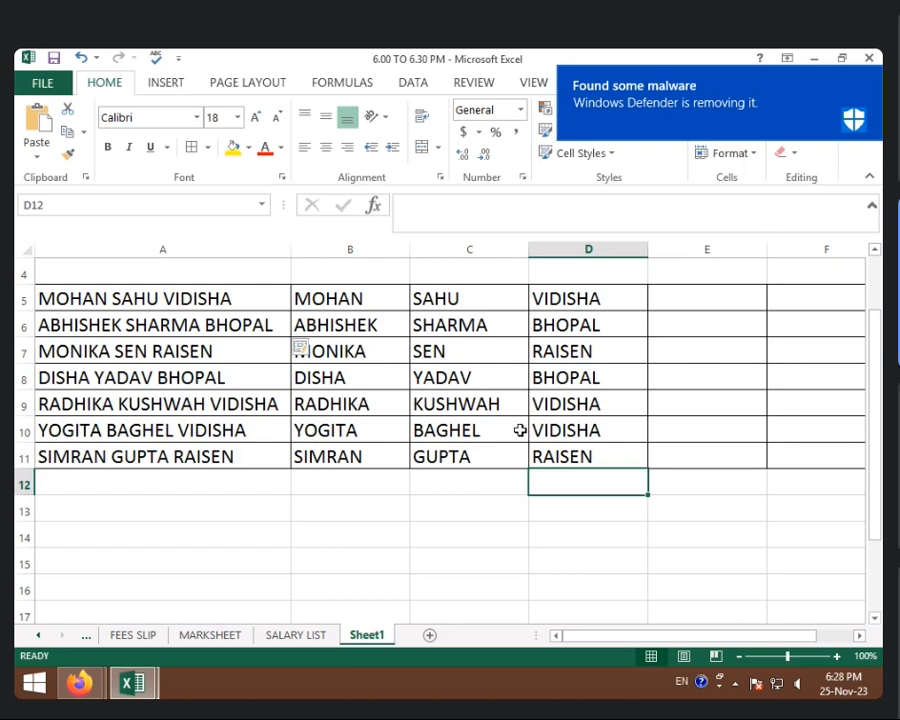
left_click(582, 386)
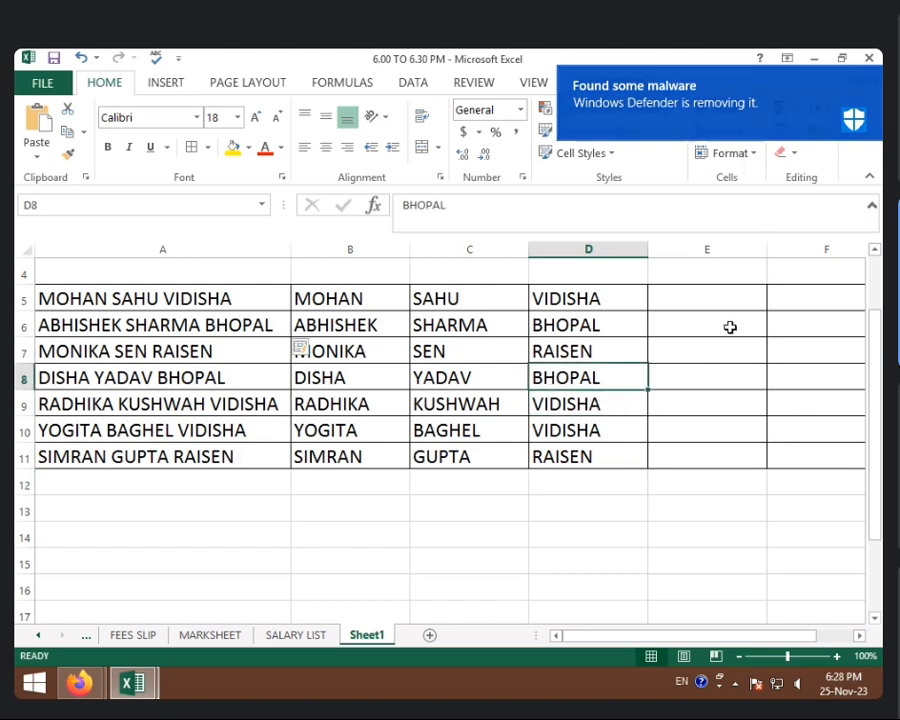